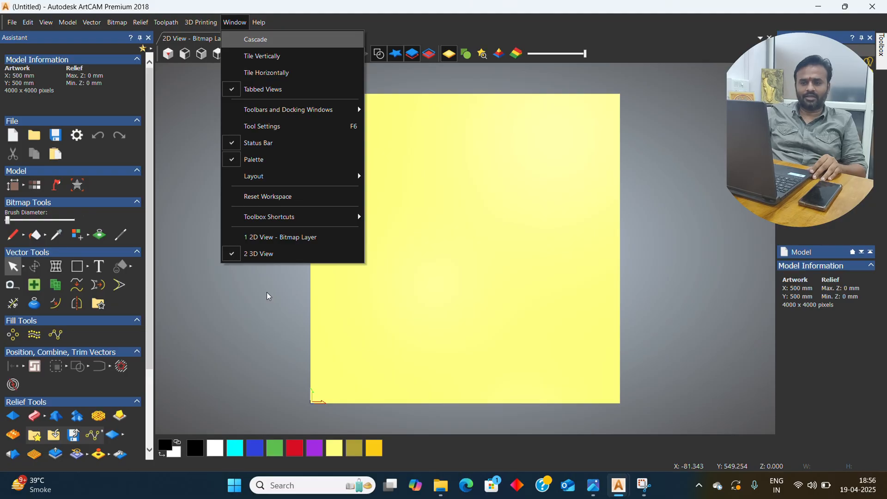
left_click(267, 296)
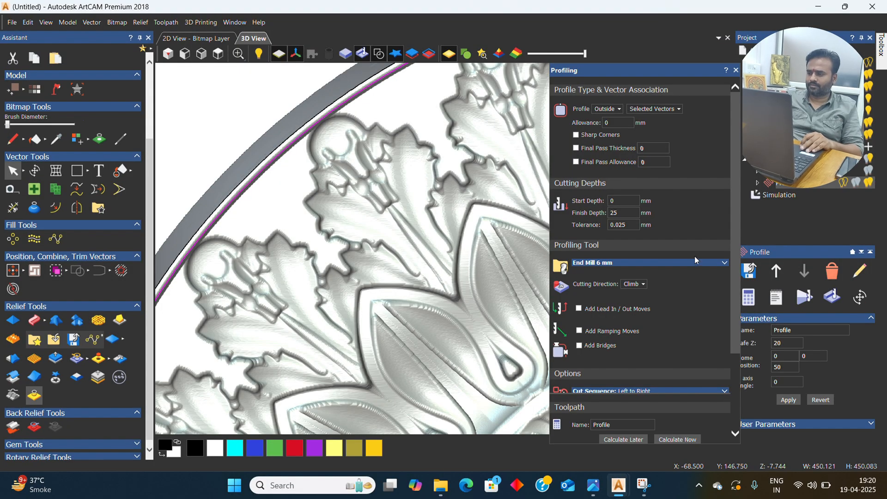
Step: Calculate the outside profile toolpath with the 6 mm end mill, then open its simulation and exit it
left_click_drag(730, 322, 734, 412)
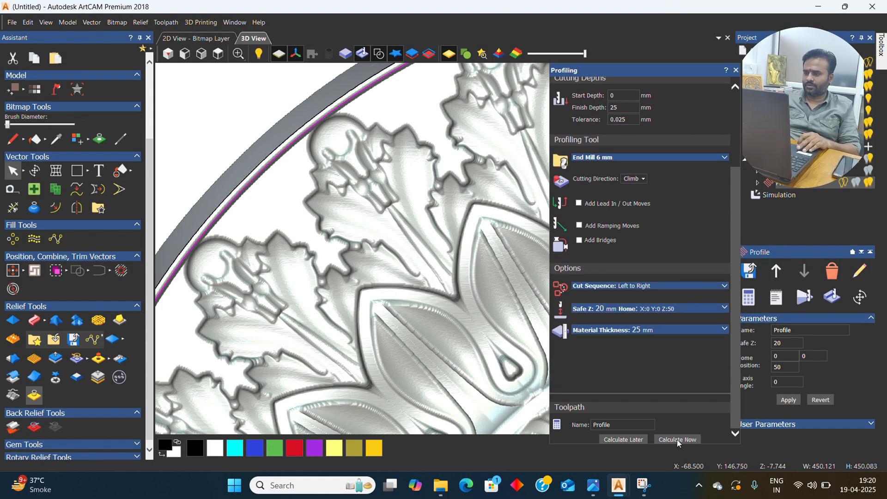
left_click(678, 444)
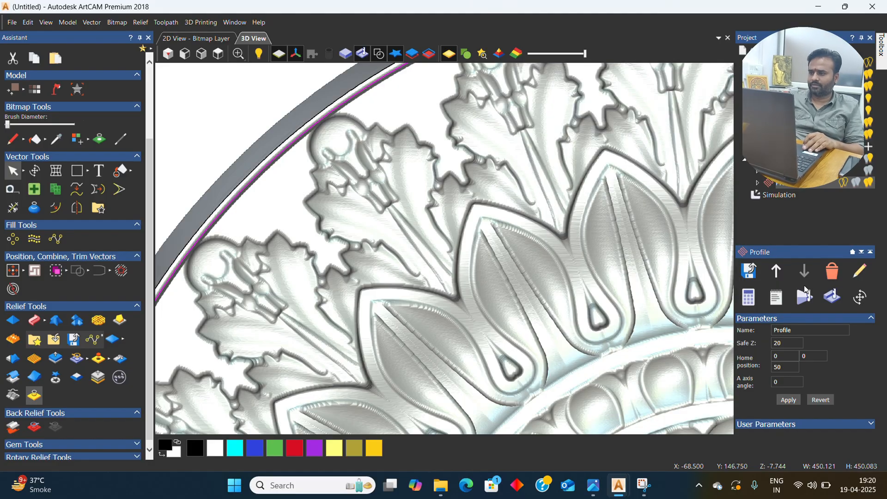
left_click(805, 291)
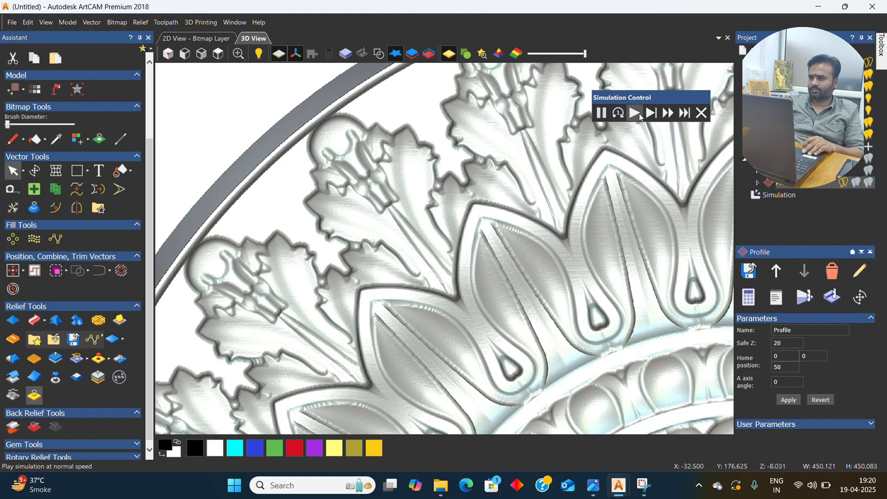
left_click(701, 112)
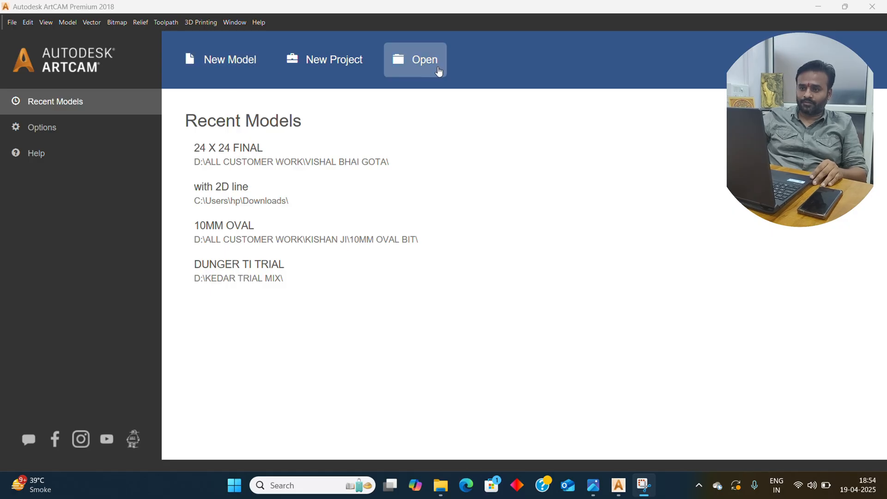
Step: Create a new 500 x 500 mm model at 4000 x 4000 points with the job origin at the lower-left corner
left_click(248, 69)
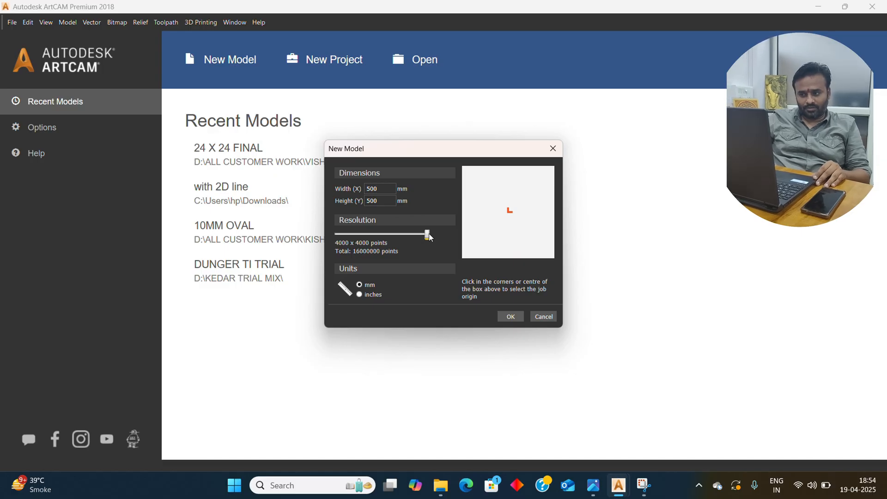
mouse_move(427, 234)
left_mouse_down()
mouse_move(346, 235)
mouse_move(434, 239)
left_mouse_up()
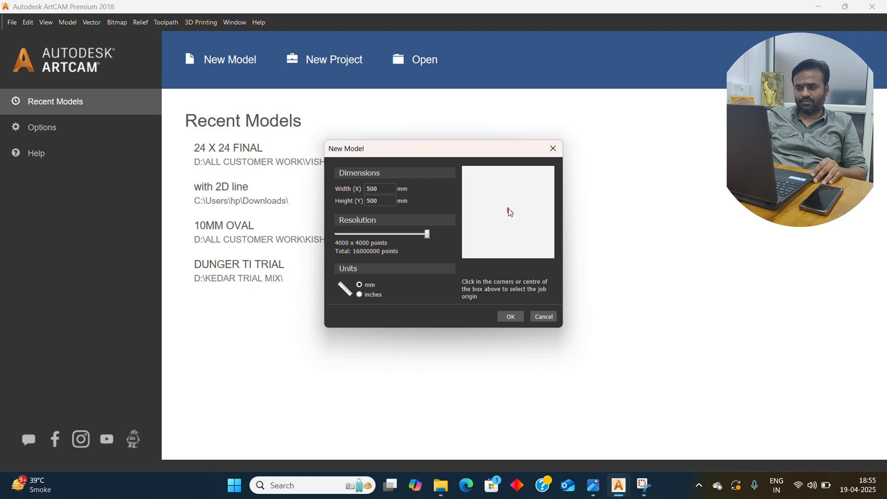
left_click(465, 167)
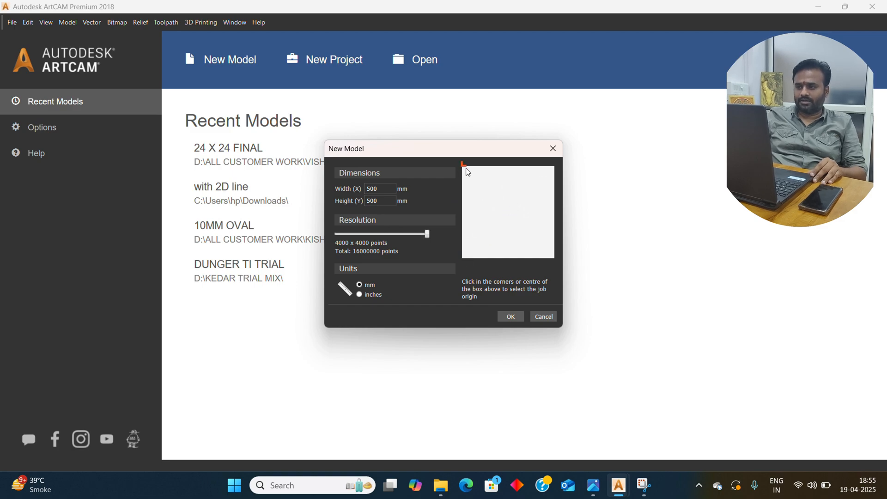
left_click(553, 168)
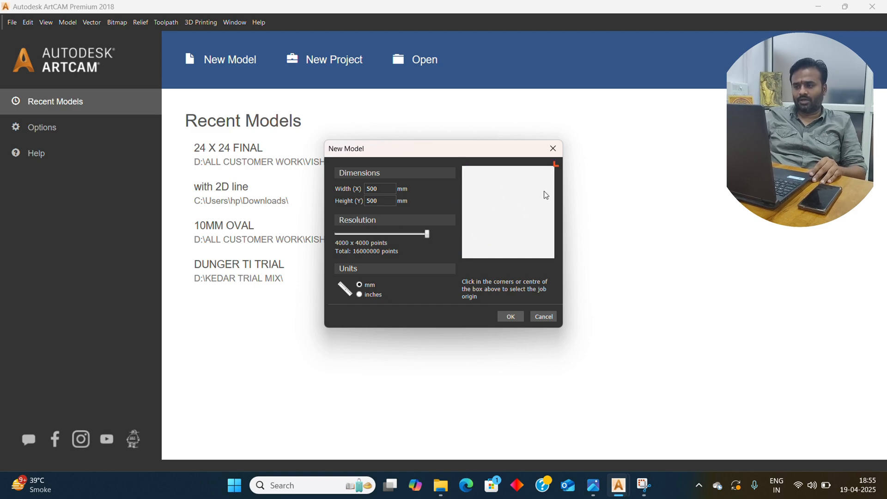
left_click(462, 257)
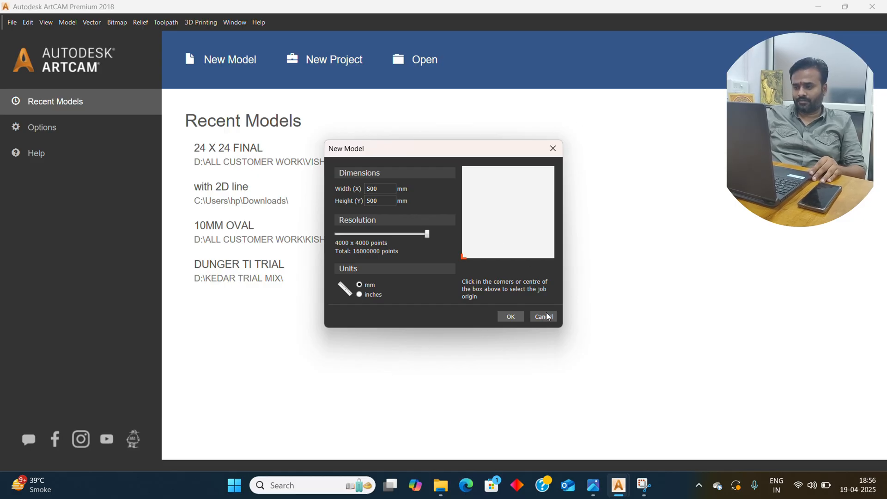
left_click(510, 317)
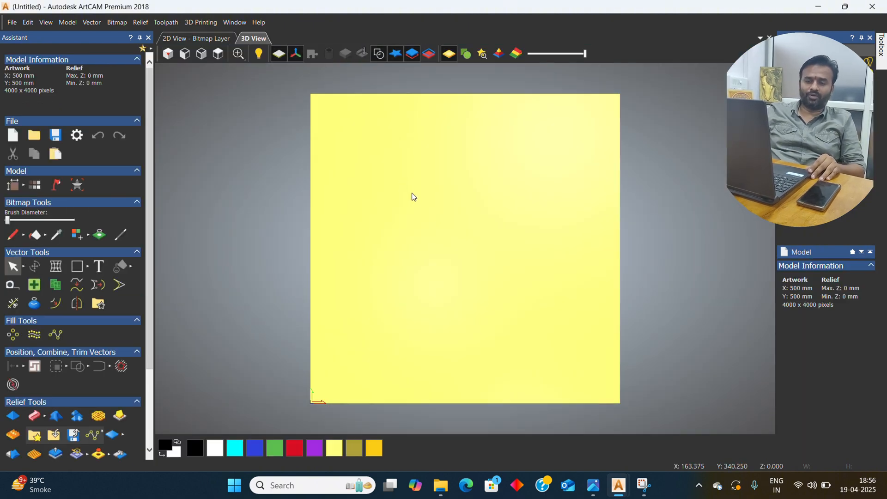
left_click(237, 23)
mouse_move(302, 174)
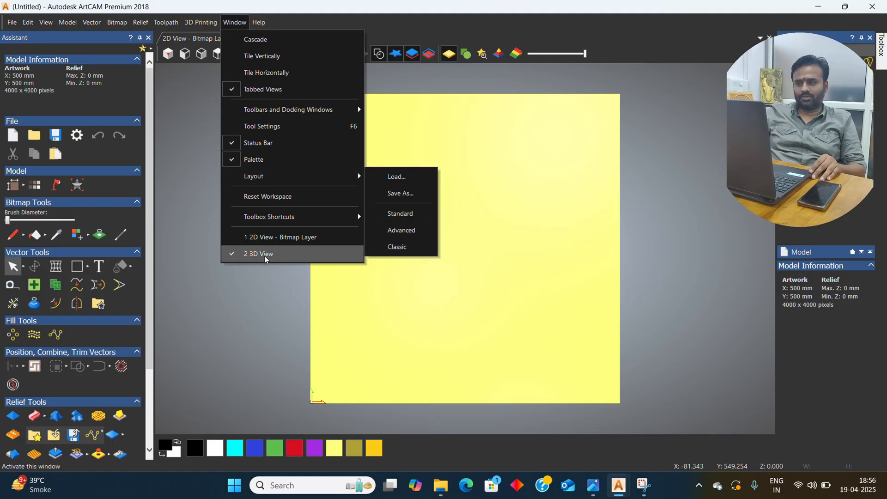
key("Down")
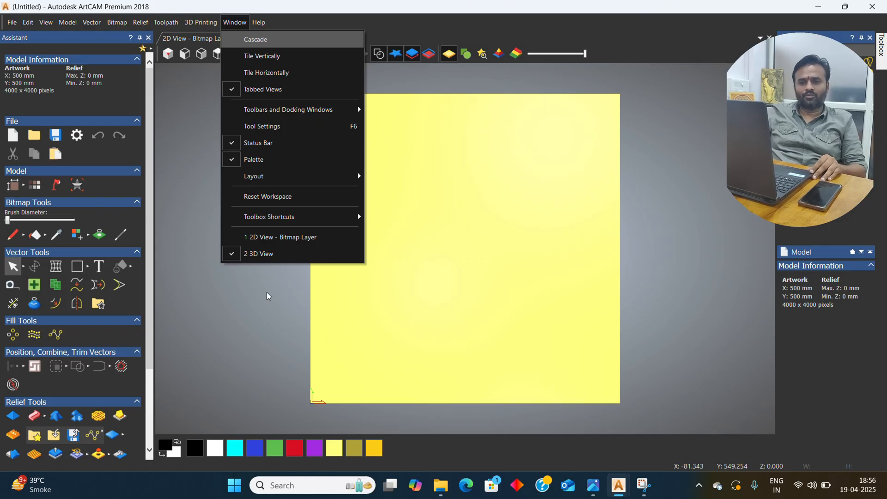
key("Left")
key("Left")
key("Left")
key("Left")
key("Left")
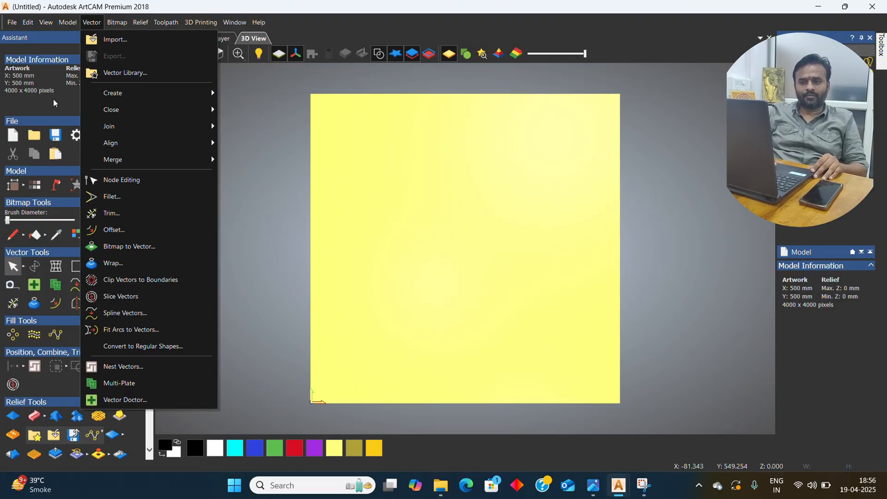
left_click(54, 98)
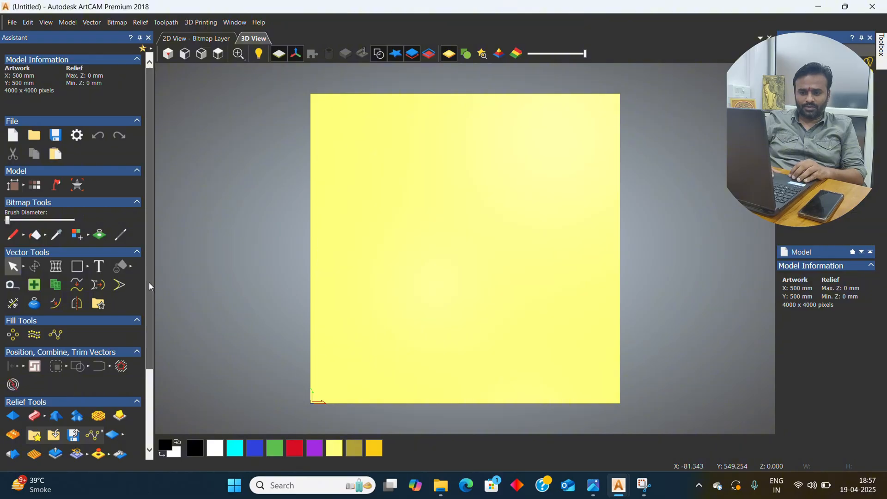
left_click_drag(149, 282, 151, 368)
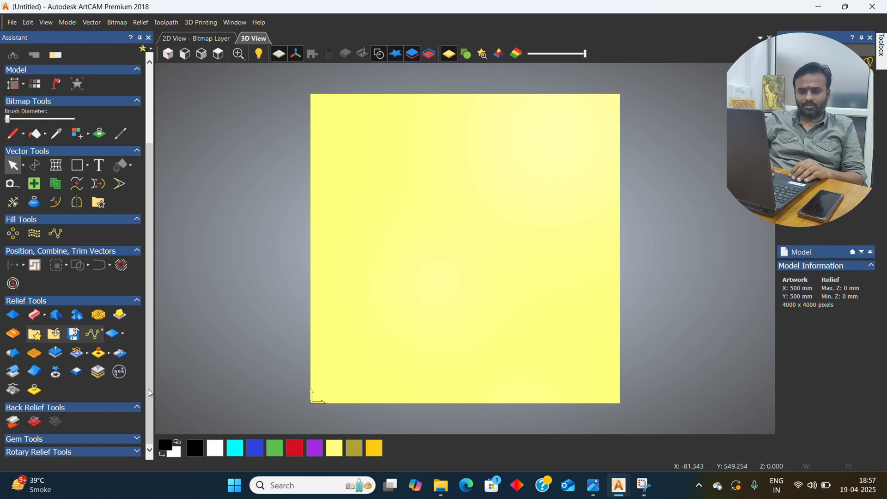
left_click_drag(148, 392, 140, 262)
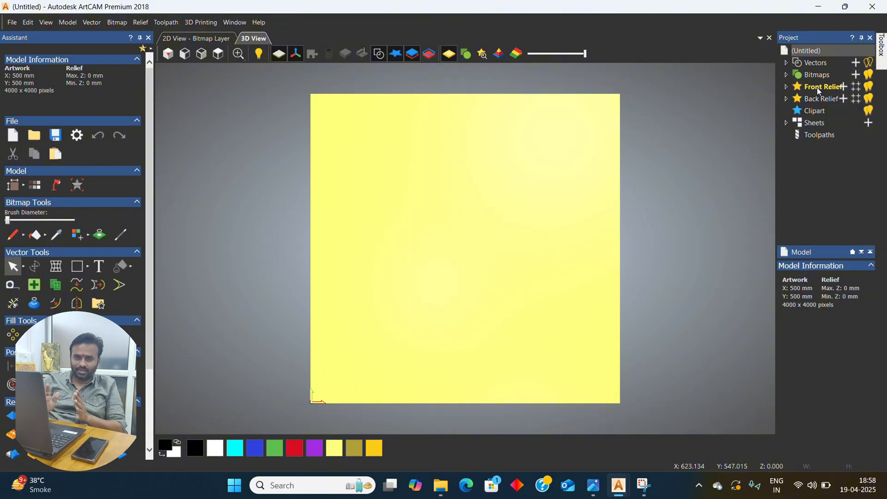
Step: Import the 24 X 24 FINAL relief from the customer's folder inside ALL CUSTOMER WORK on drive D into the front relief, using Add mode
left_click(786, 87)
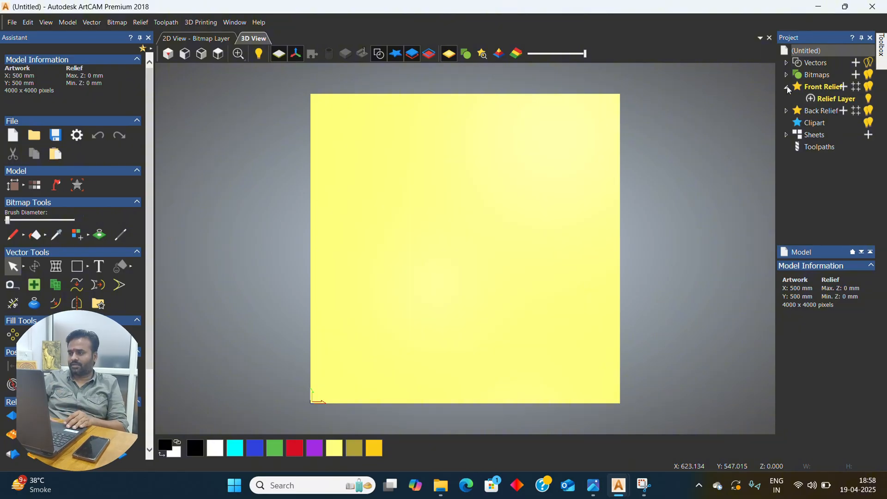
left_click(825, 100)
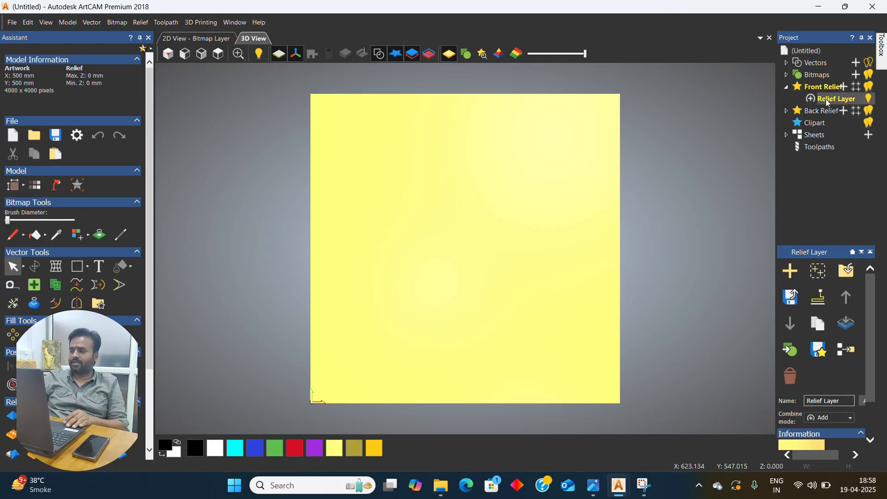
right_click(826, 103)
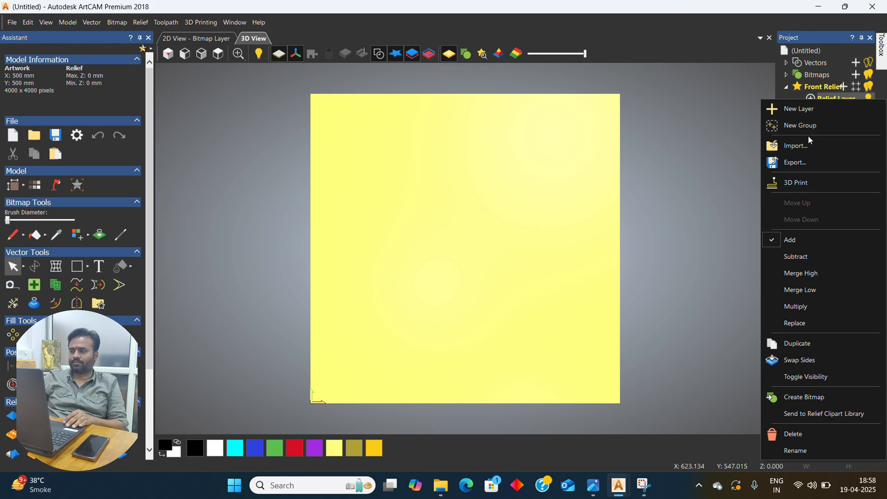
left_click(806, 148)
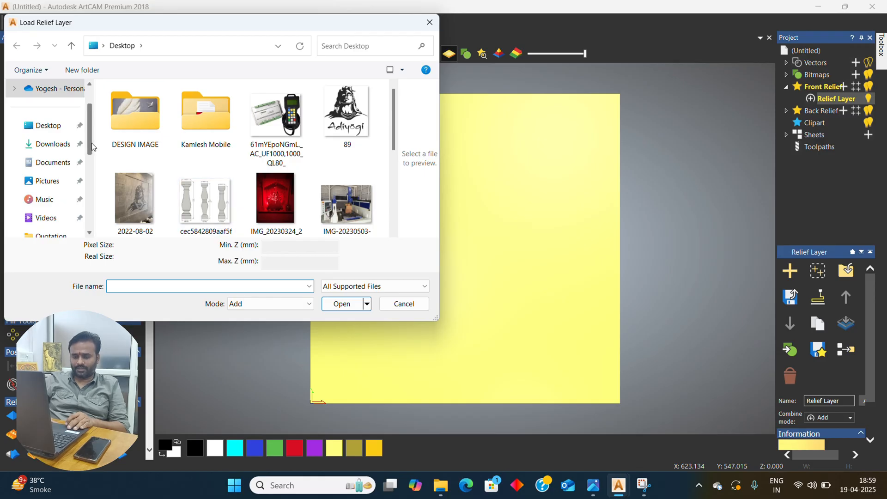
left_click(185, 108)
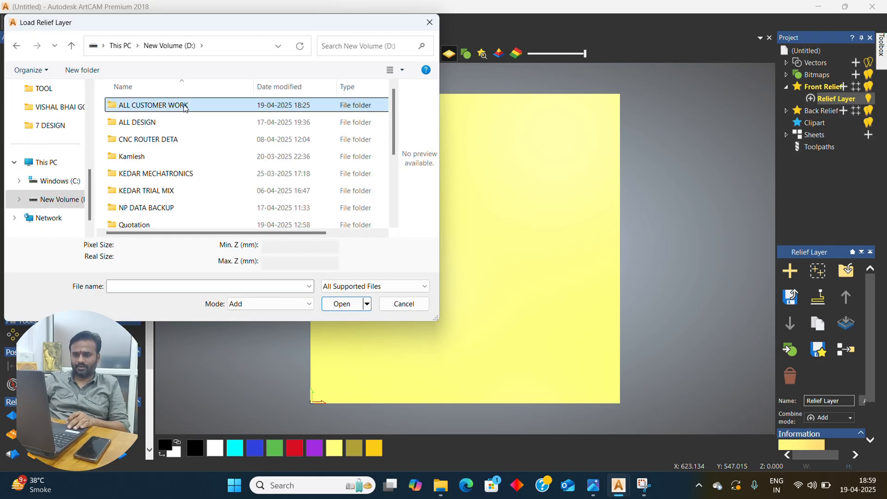
double_click(185, 106)
scroll(194, 184, "down", 1)
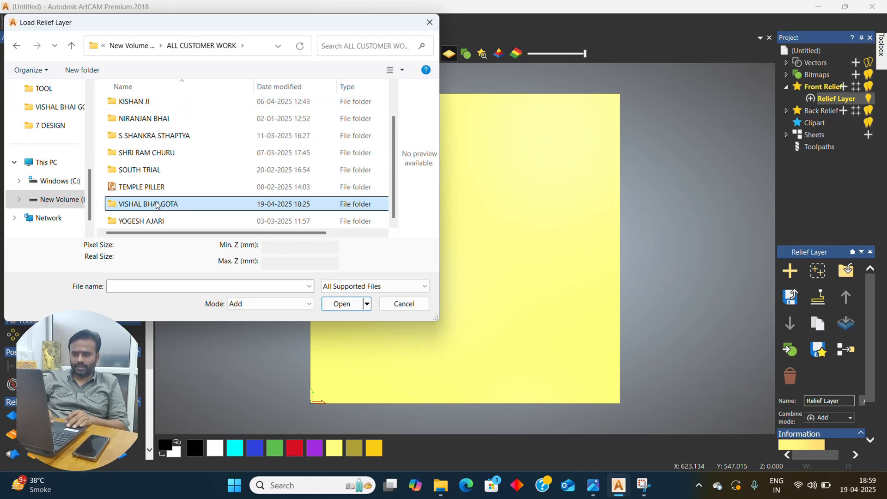
double_click(161, 200)
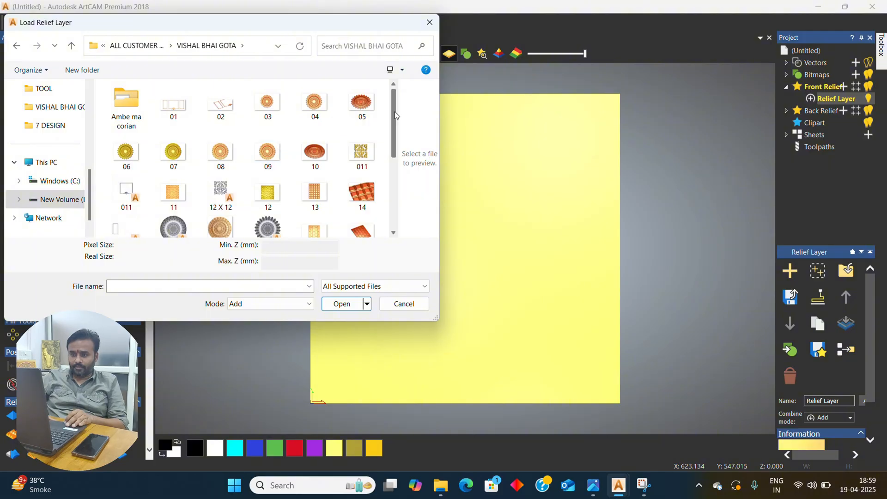
left_click_drag(395, 116, 396, 141)
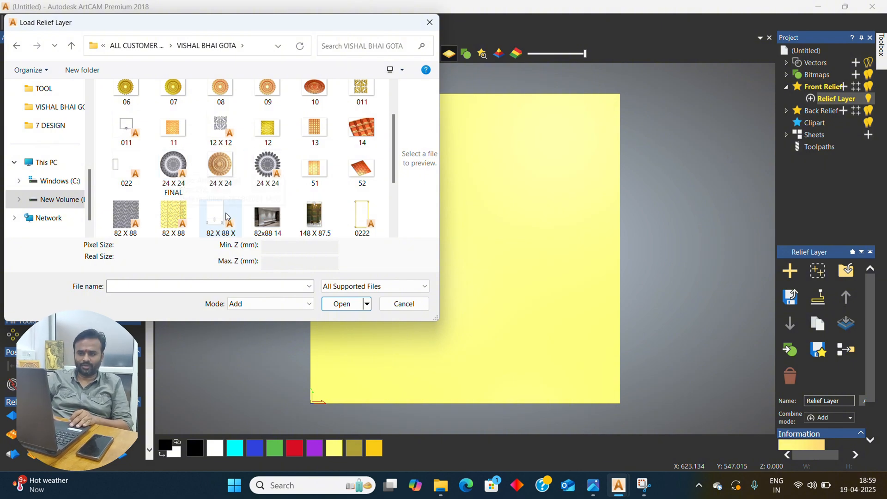
left_click(183, 177)
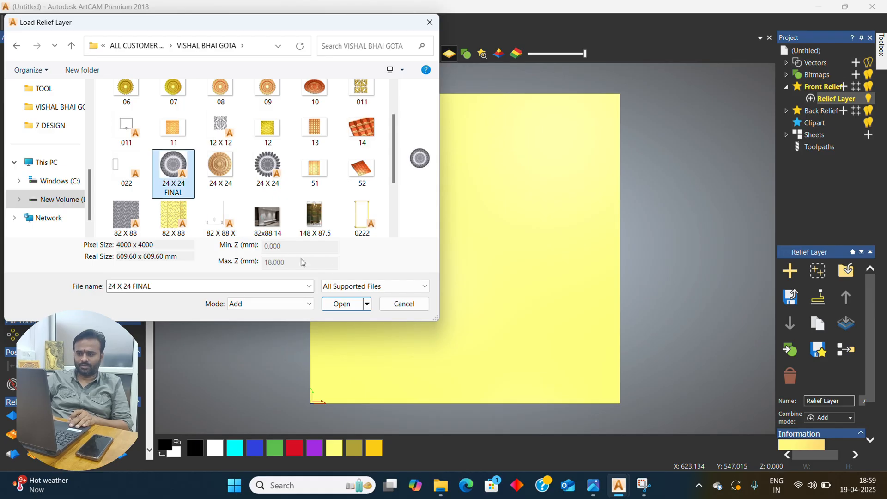
left_click(340, 305)
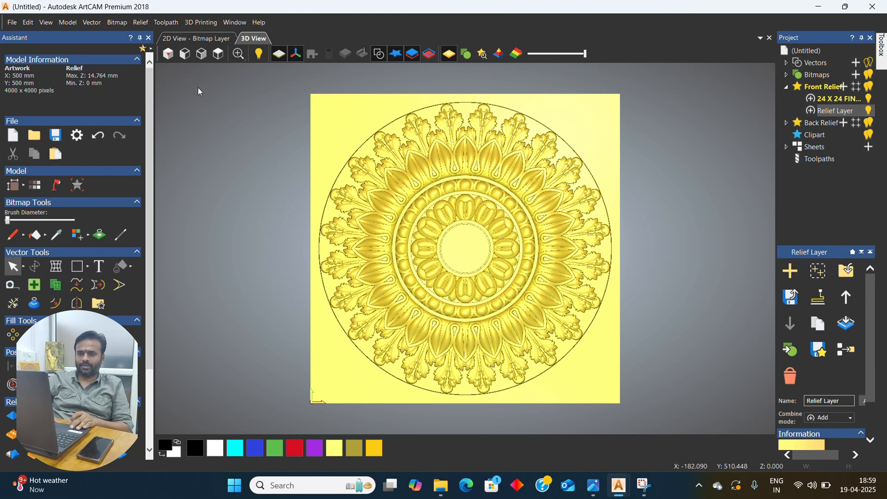
Step: Create a smooth boundary vector from the selected relief layer and hide the vectors in the 3D view
left_click(168, 53)
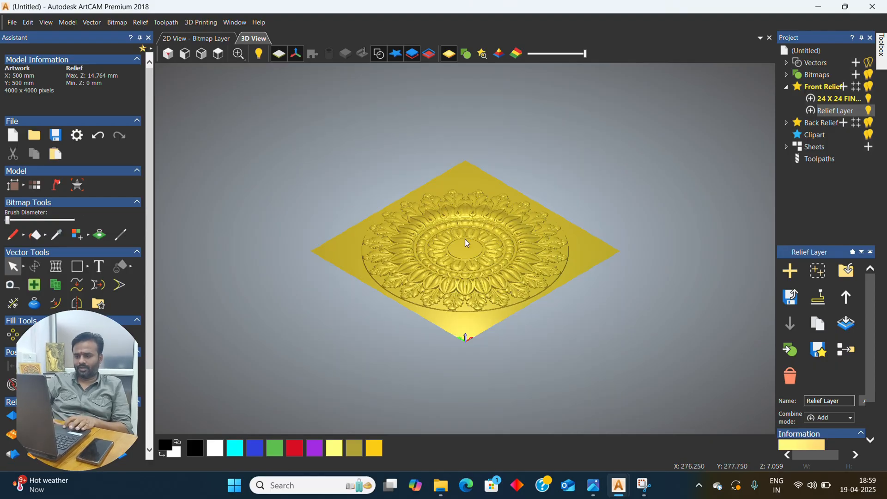
scroll(464, 239, "up", 3)
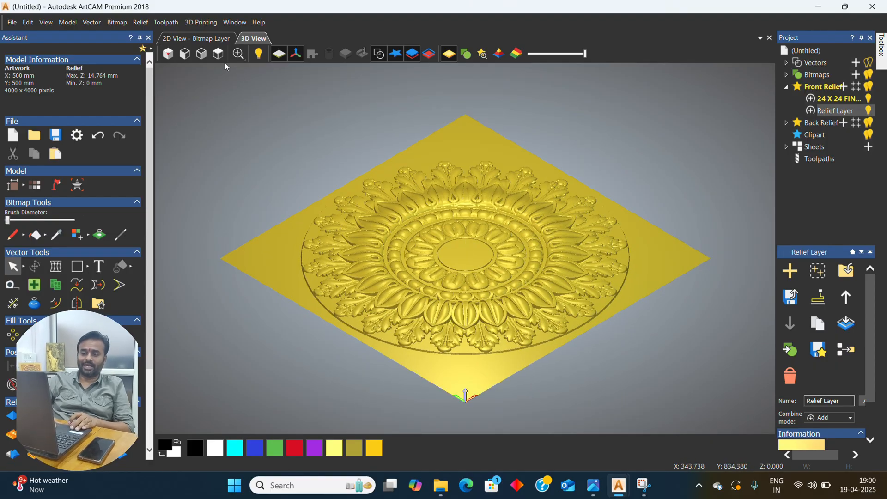
left_click(220, 55)
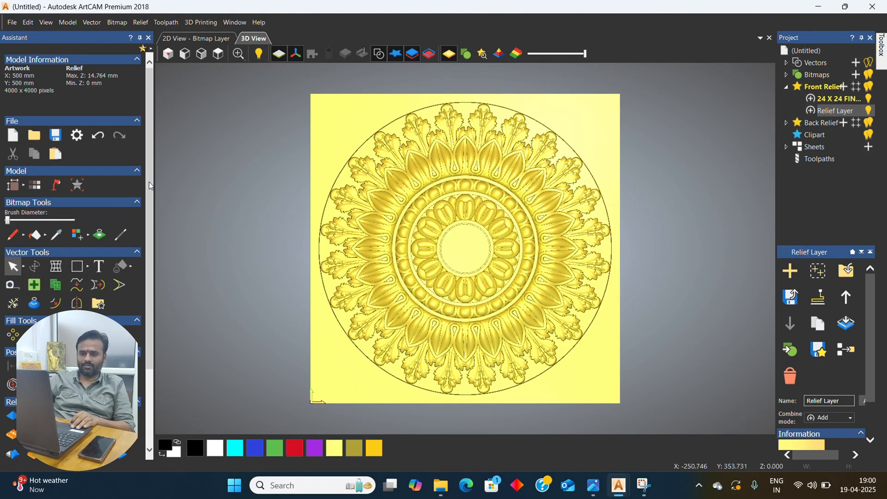
scroll(150, 186, "down", 3)
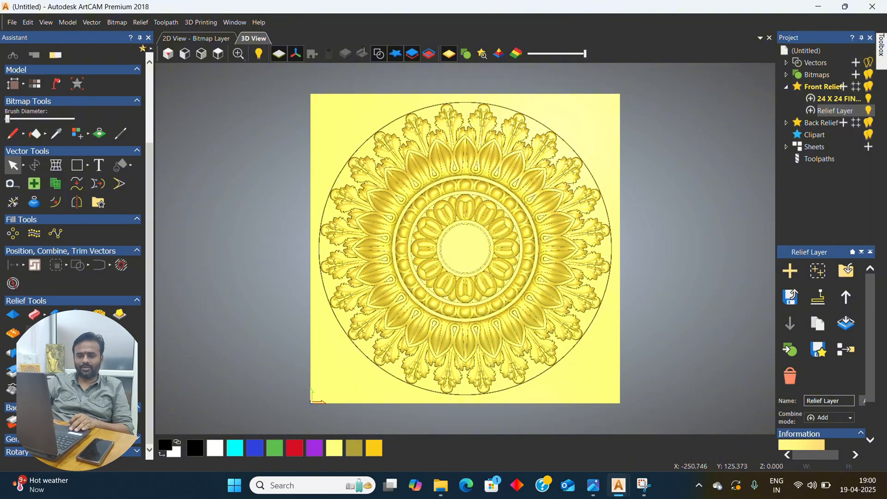
left_click(34, 202)
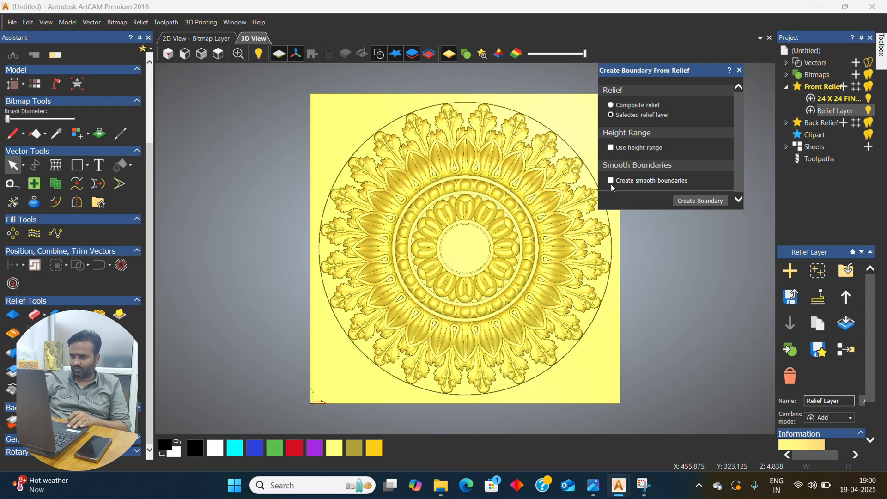
left_click(684, 201)
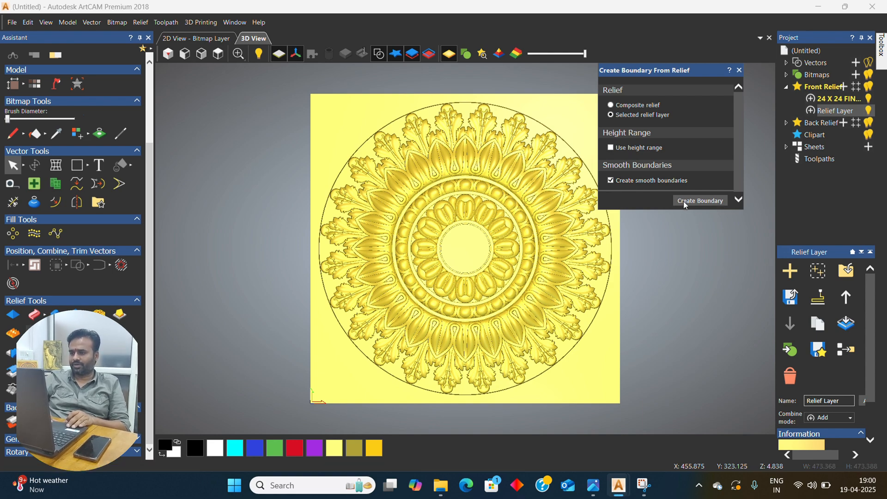
left_click(739, 70)
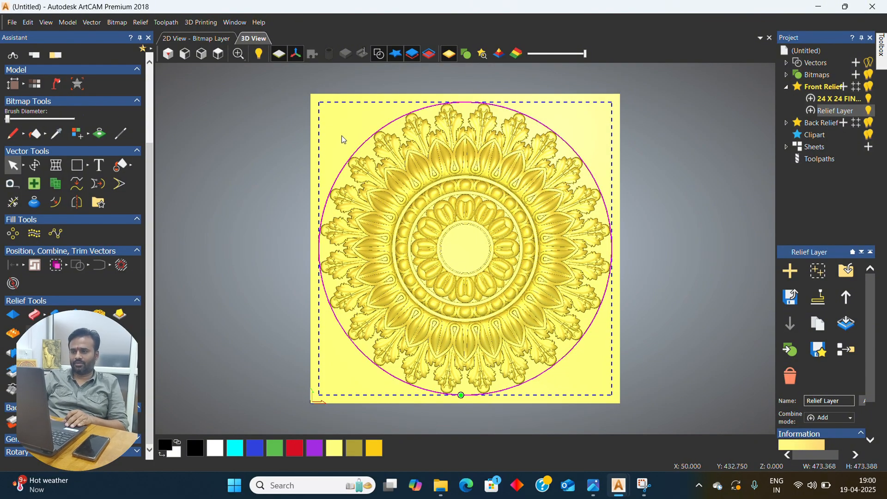
left_click(379, 54)
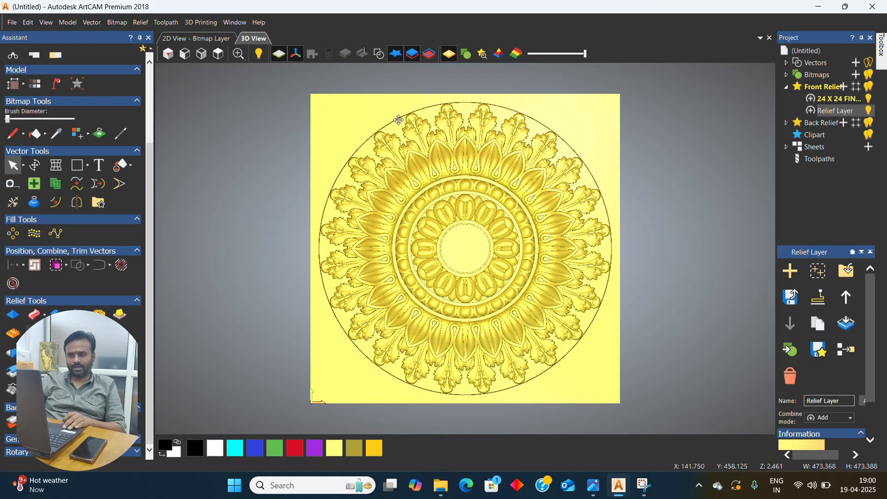
Step: Show the vectors in the 3D view and check the boundary vector's width and height in the Transform settings
left_click(380, 55)
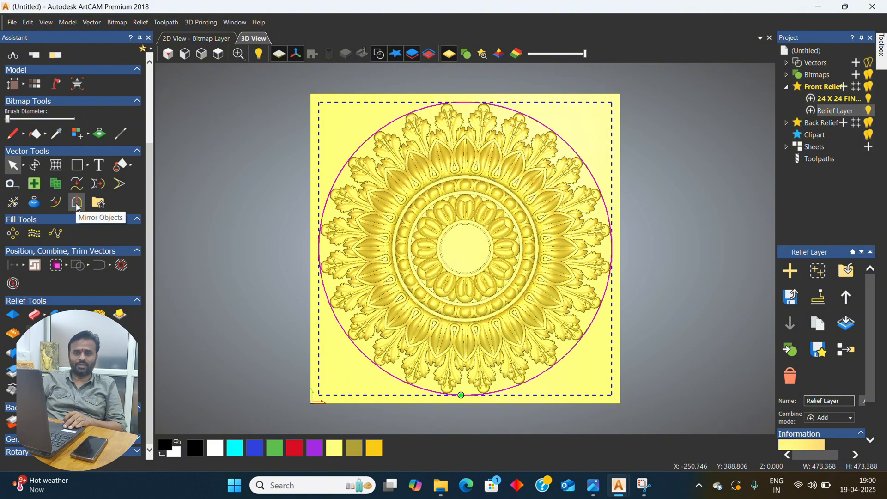
left_click(35, 165)
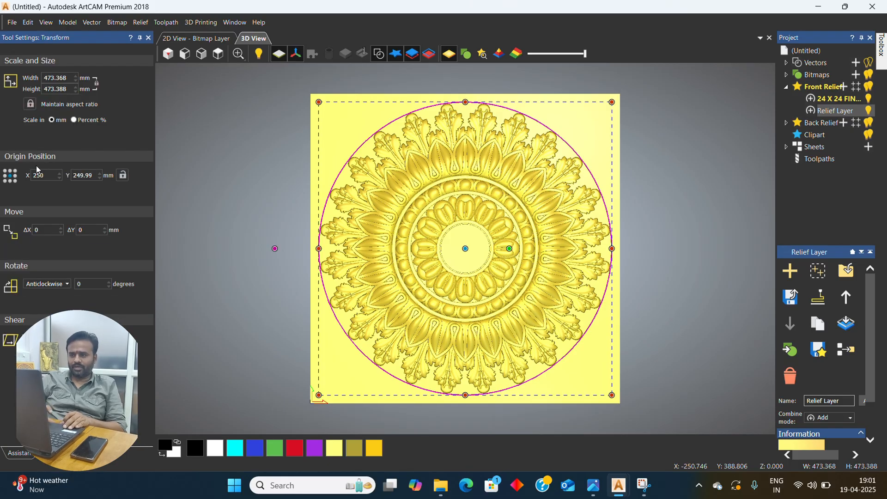
left_click(51, 78)
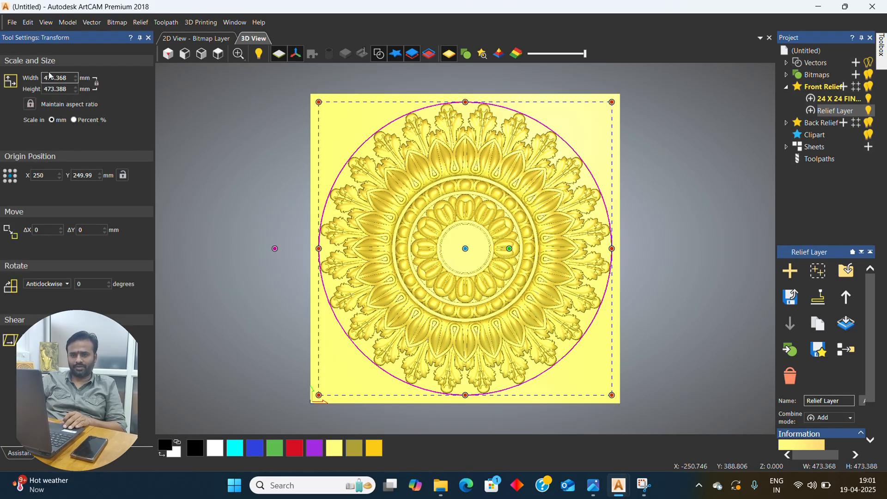
left_click(50, 89)
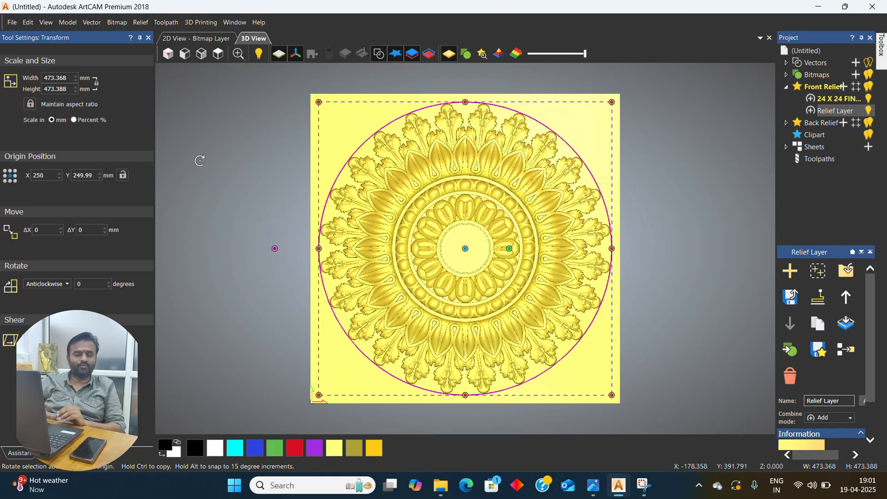
left_click(149, 38)
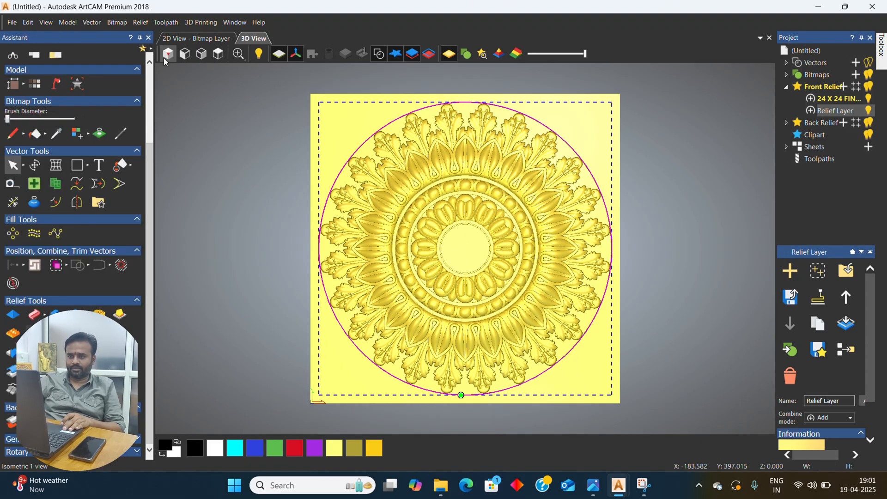
Step: Examine the relief and its boundary in isometric, top, front and left views, and deselect the boundary vector
left_click(168, 54)
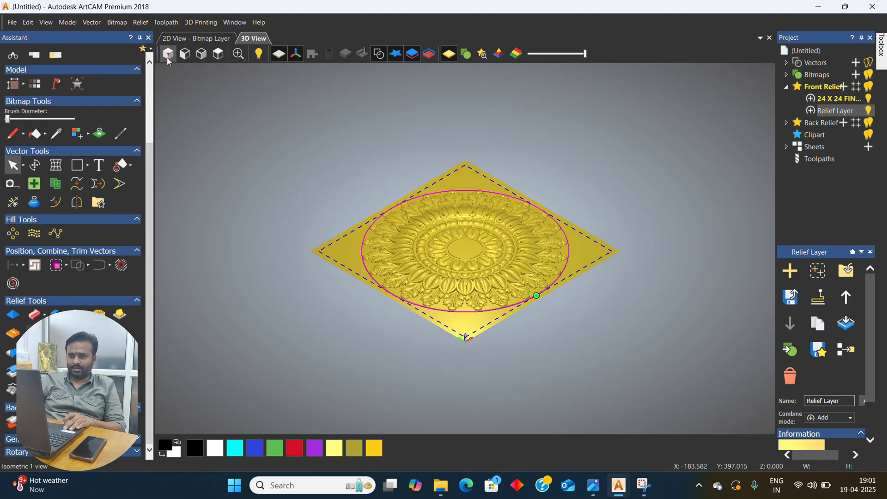
left_click(219, 55)
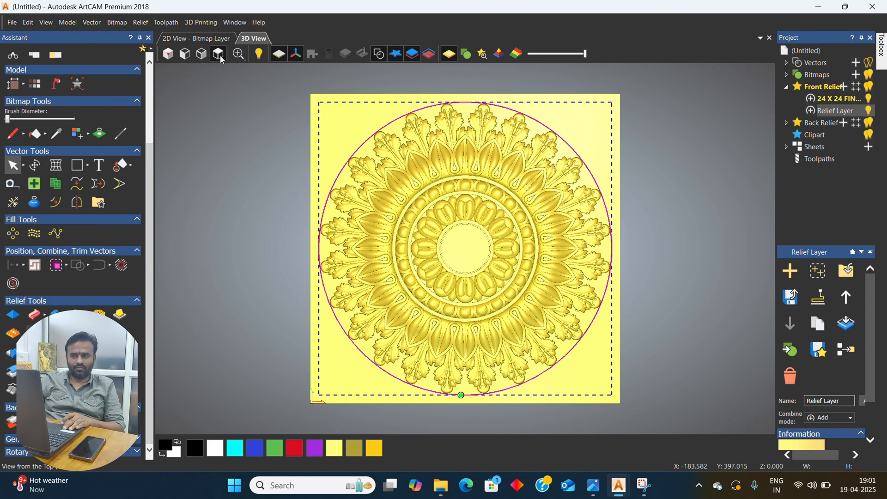
left_click(202, 55)
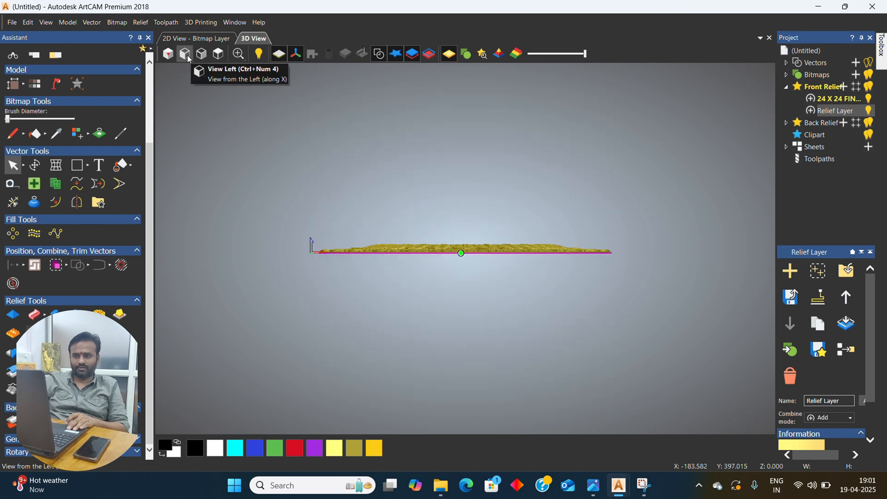
left_click(185, 54)
left_click(170, 57)
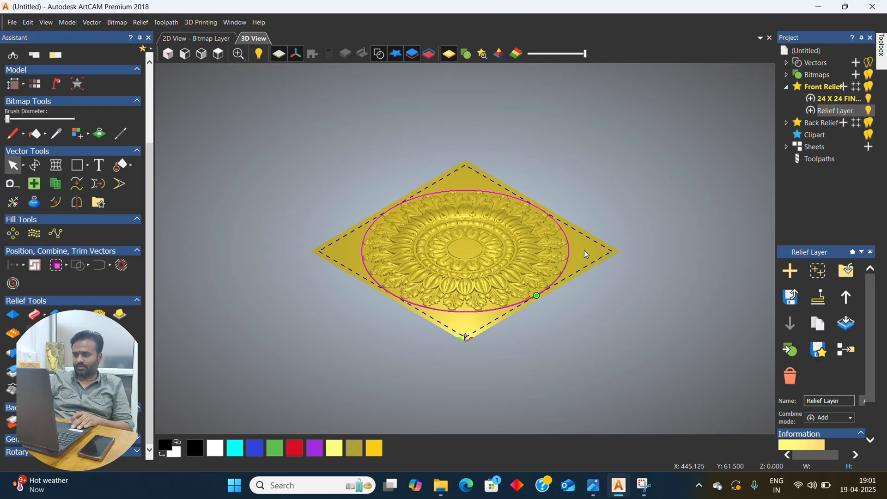
left_click(584, 250)
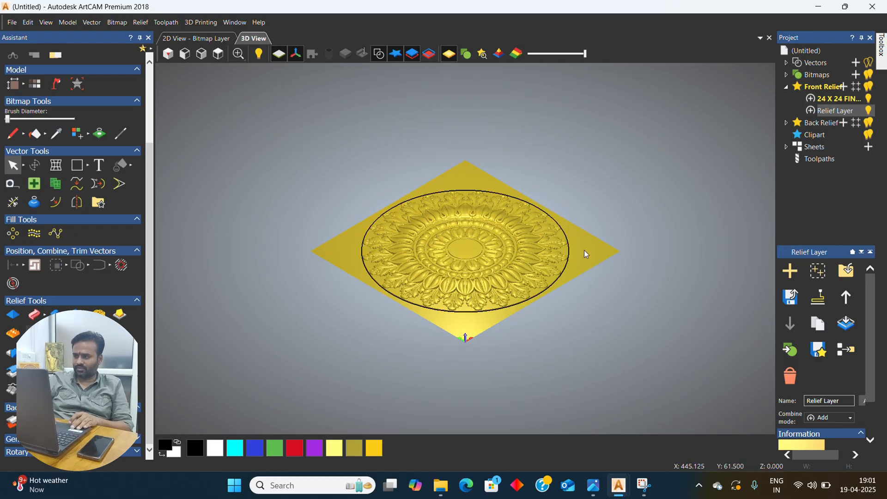
Step: Select the 24 X 24 FINAL relief layer and toggle its visibility off and back on to identify its contents
left_click(833, 100)
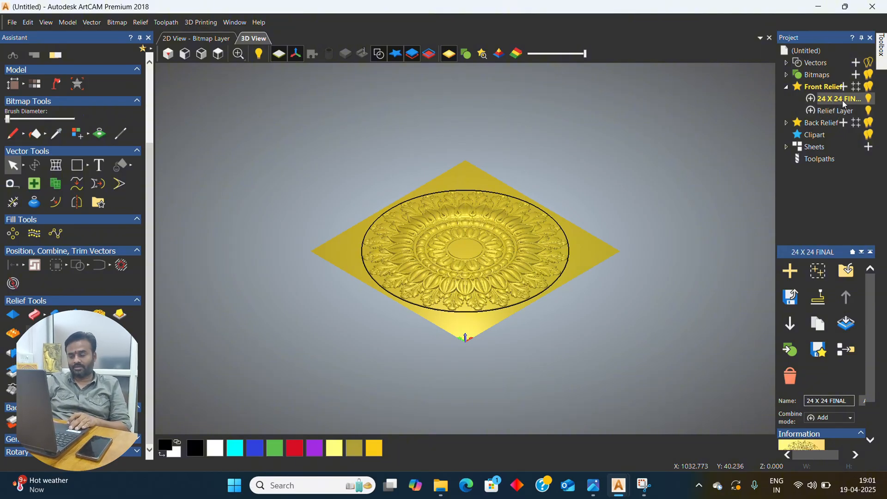
left_click(868, 99)
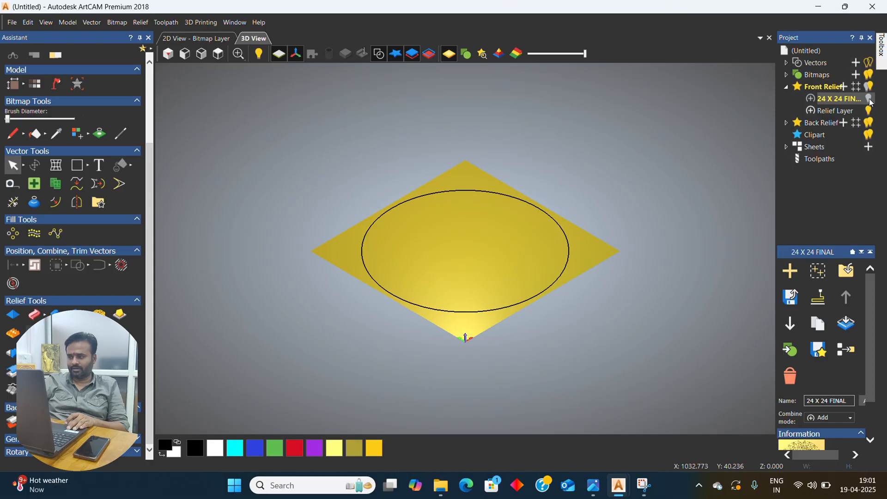
left_click(869, 100)
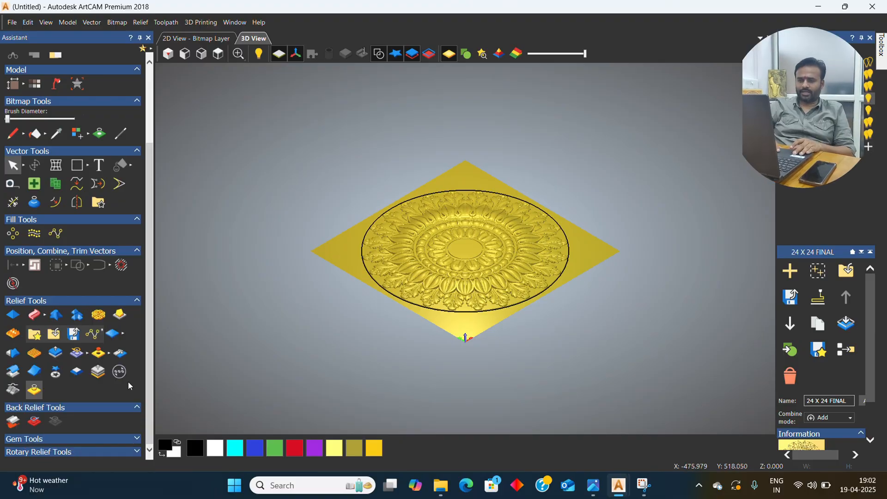
Step: Open the Transform settings for the 24 X 24 FINAL relief layer and turn off Maintain aspect ratio
left_click(56, 372)
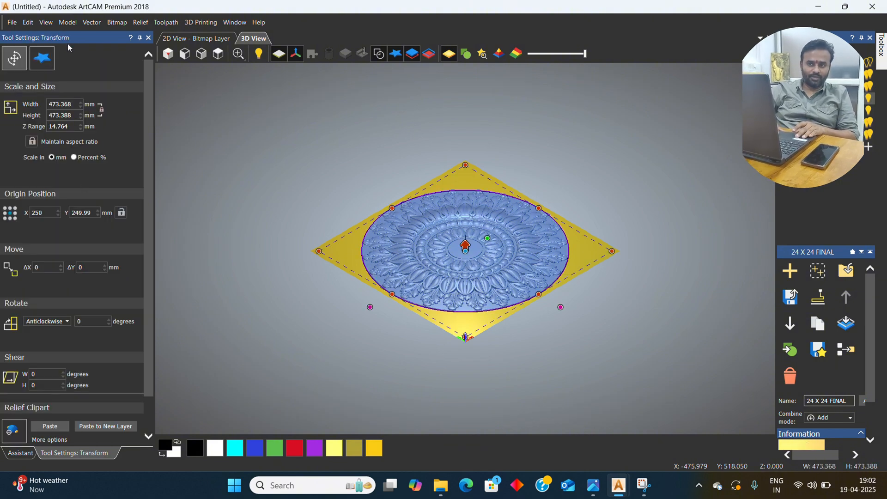
left_click(80, 105)
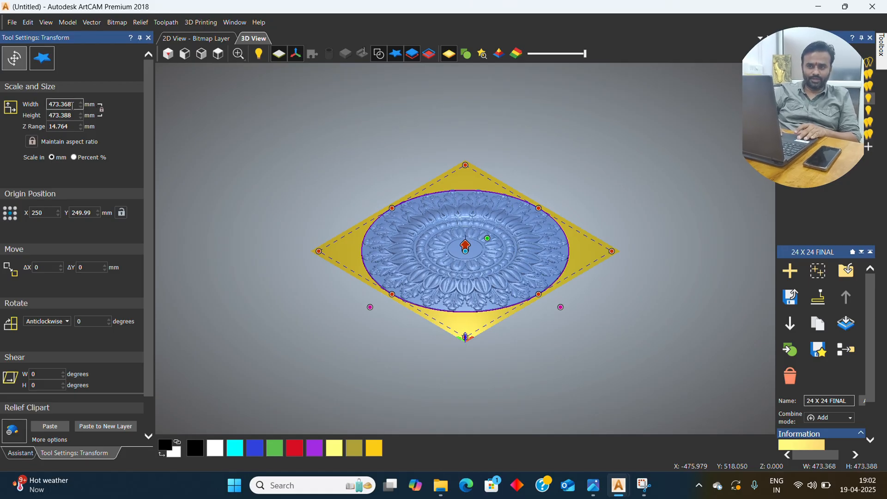
left_click(74, 105)
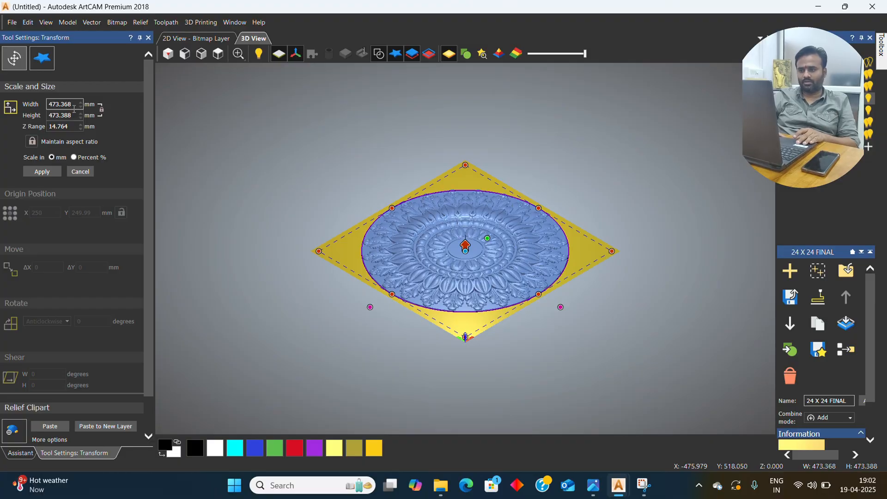
left_click(32, 142)
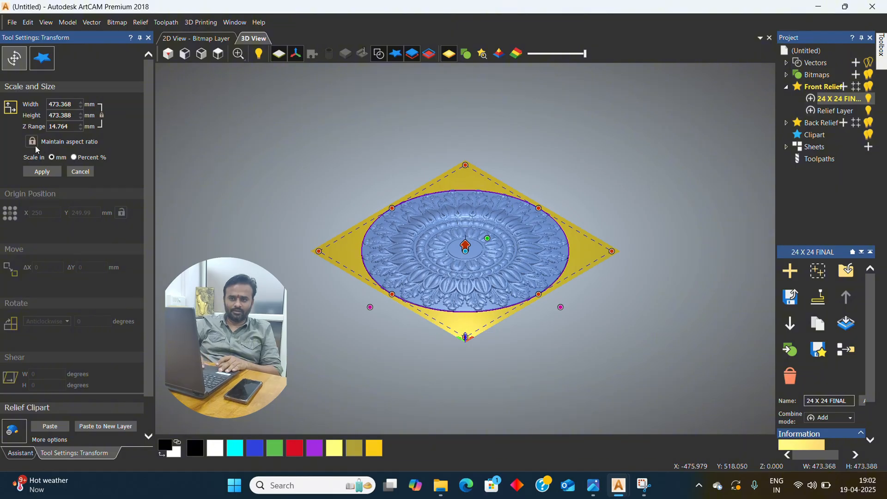
left_click(32, 142)
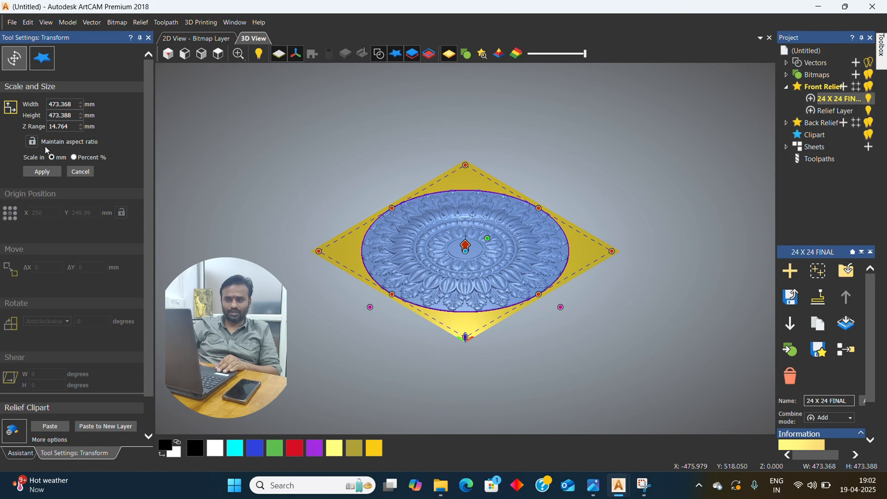
Step: Try scaling the relief to a height of 450 mm without maintaining its aspect ratio, and undo the scaling
left_click(74, 116)
key("BackSpace")
key("BackSpace")
key("BackSpace")
key("BackSpace")
key("BackSpace")
key("BackSpace")
key("BackSpace")
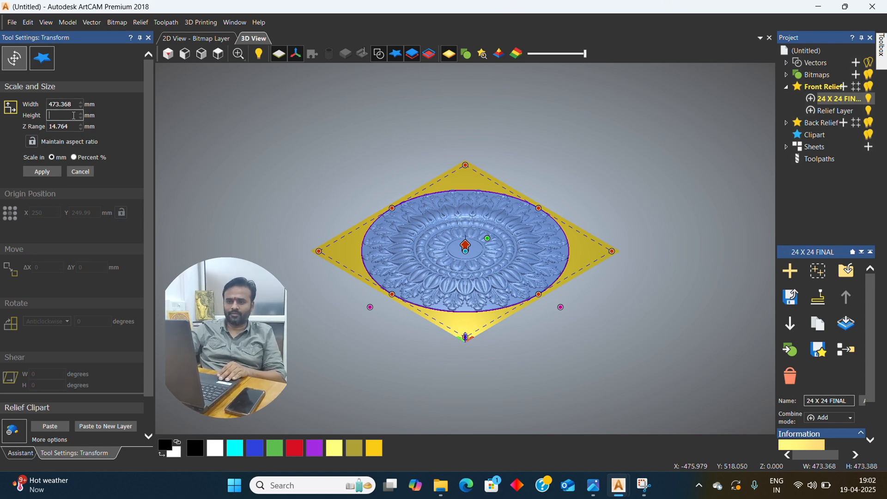
type("450")
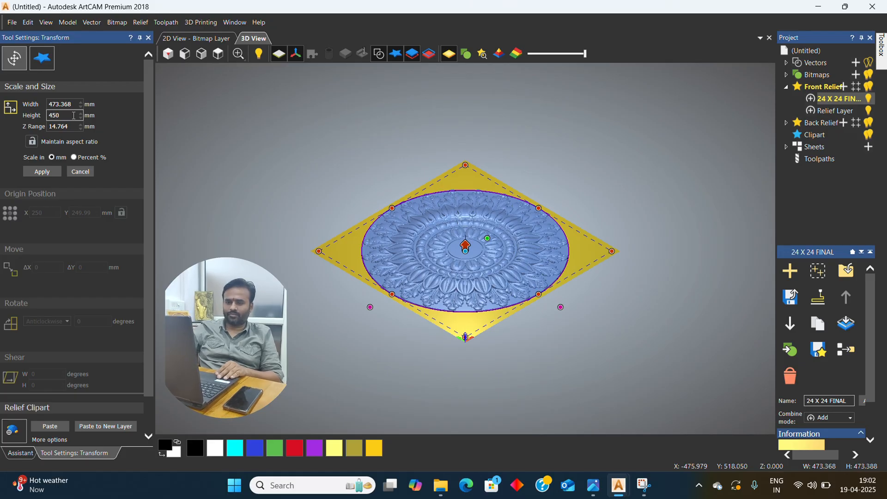
left_click(43, 172)
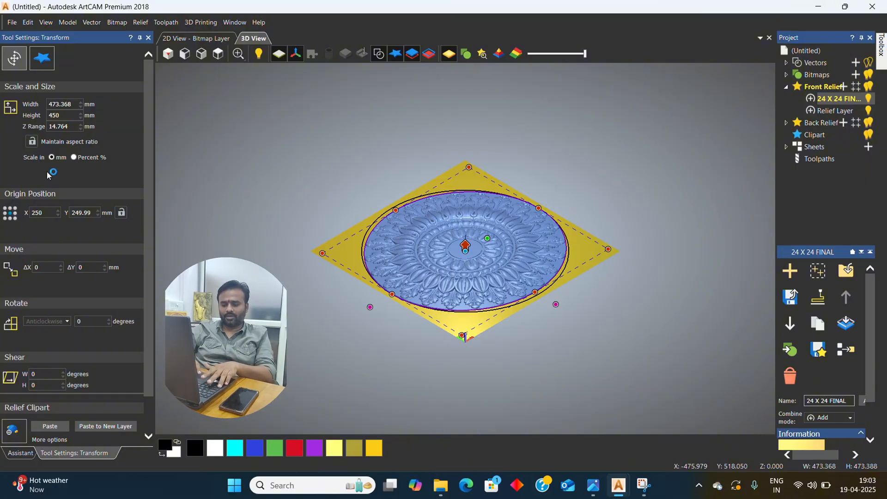
key("Escape")
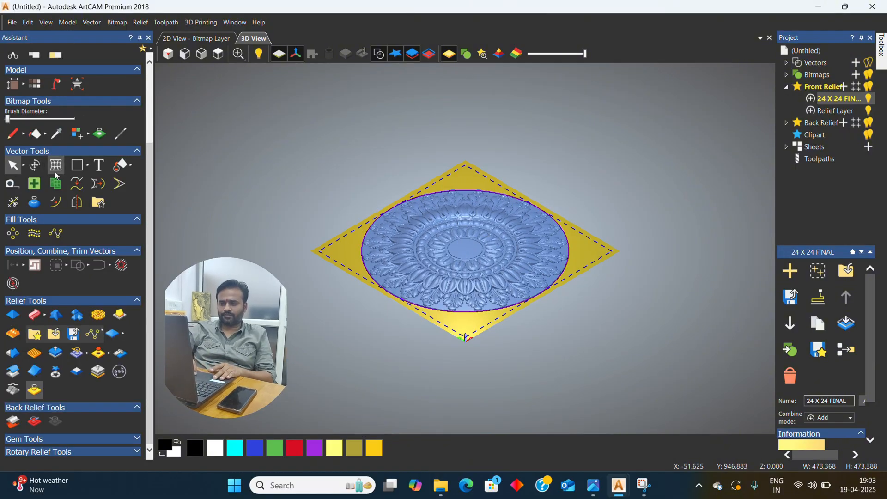
Step: Reopen the relief's Transform settings, lock the width-to-height ratio only, and set the height to 450 mm
left_click(36, 165)
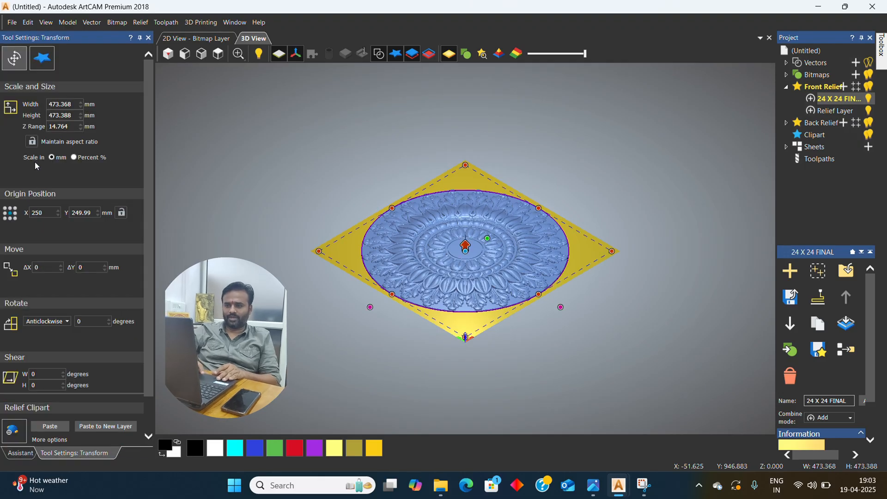
left_click(32, 141)
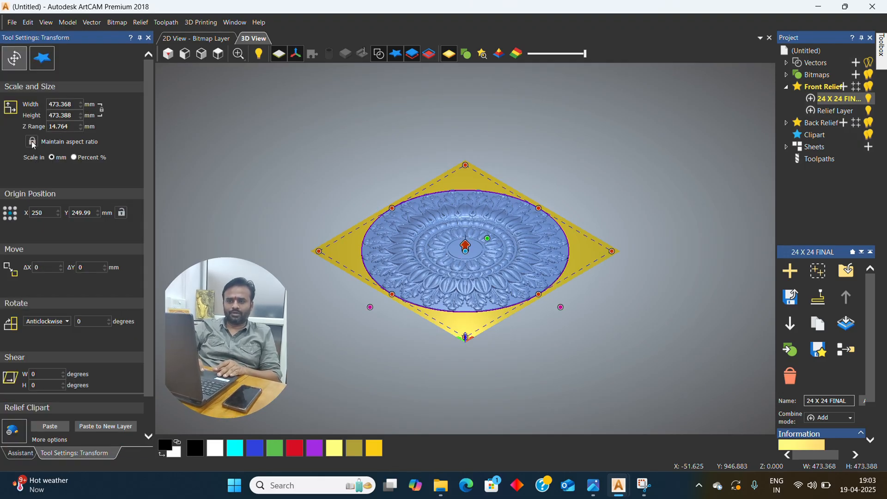
left_click(72, 116)
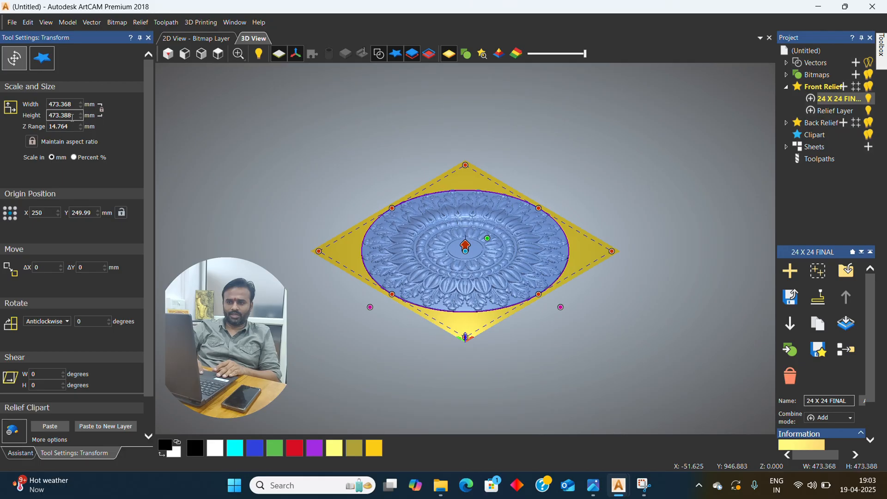
key("BackSpace")
key("BackSpace")
key("BackSpace")
key("BackSpace")
key("BackSpace")
key("BackSpace")
key("BackSpace")
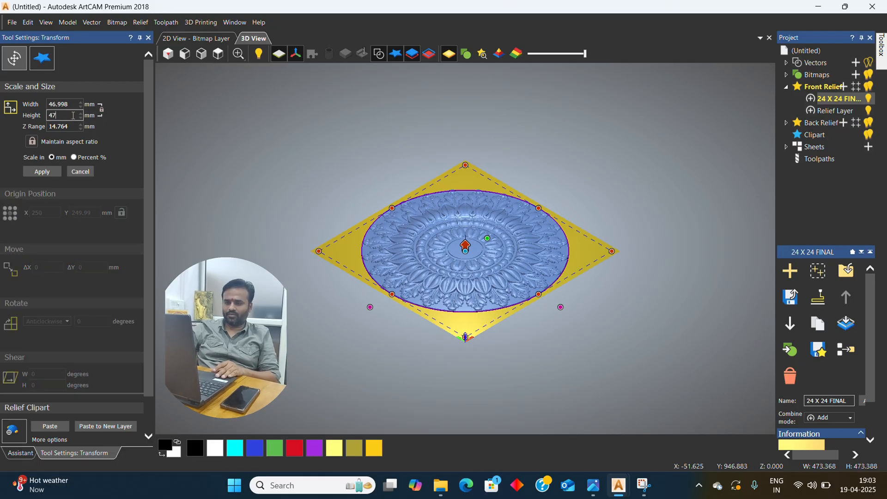
type("450")
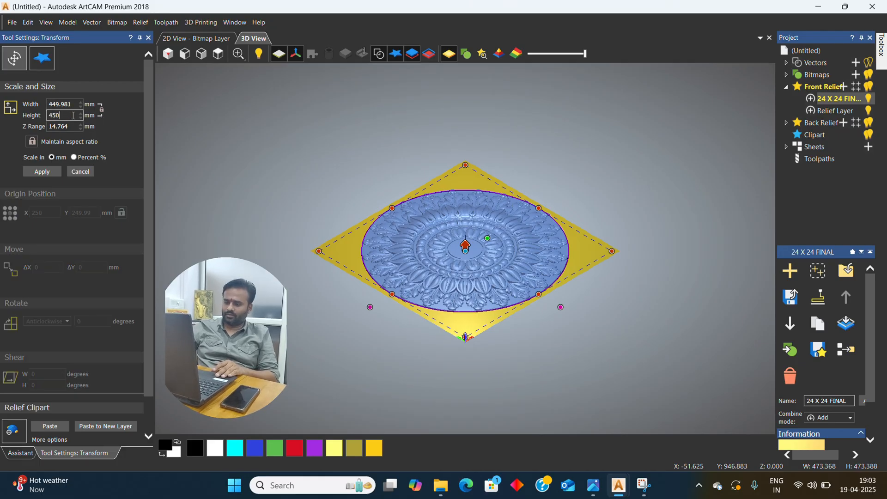
Step: Set the relief's Z range to 15 mm, apply the scaling, and inspect the resized relief in top and isometric views
left_click(72, 126)
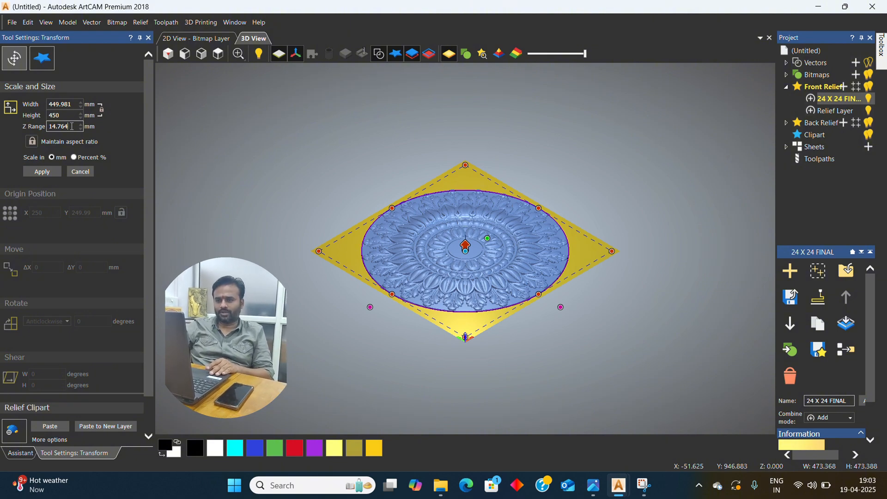
key("BackSpace")
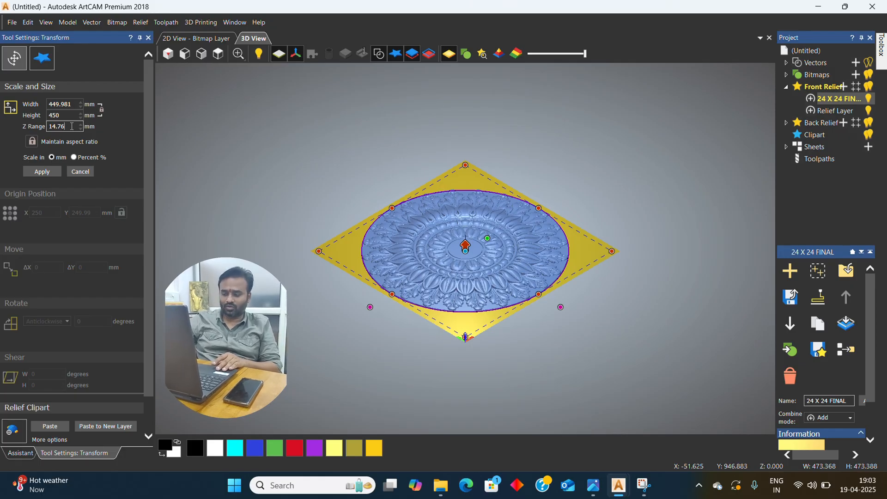
key("BackSpace")
key("BackSpace")
key("BackSpace")
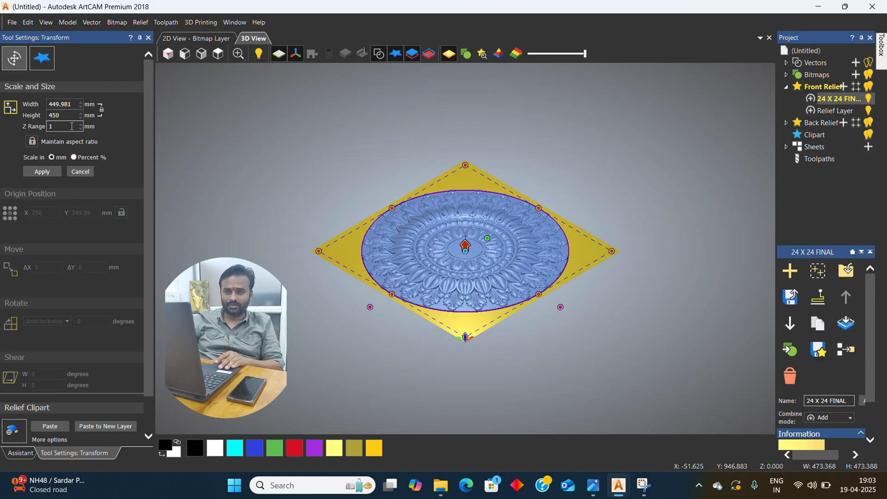
type("5")
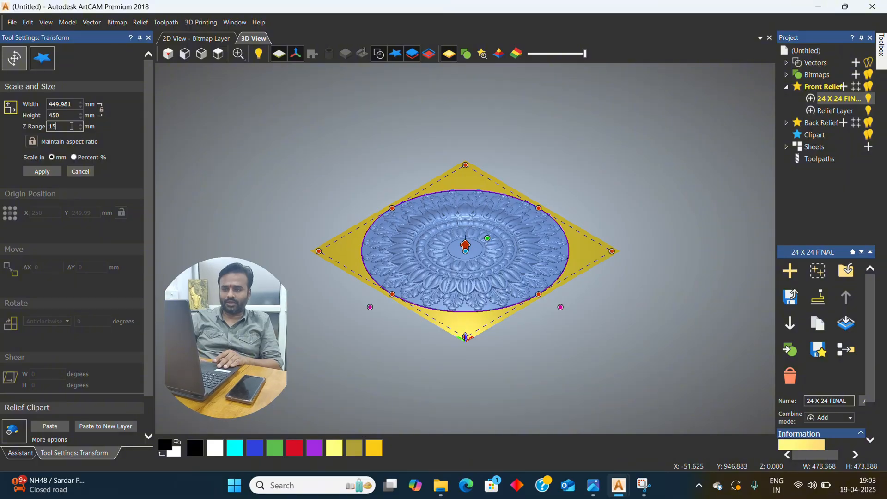
left_click(42, 172)
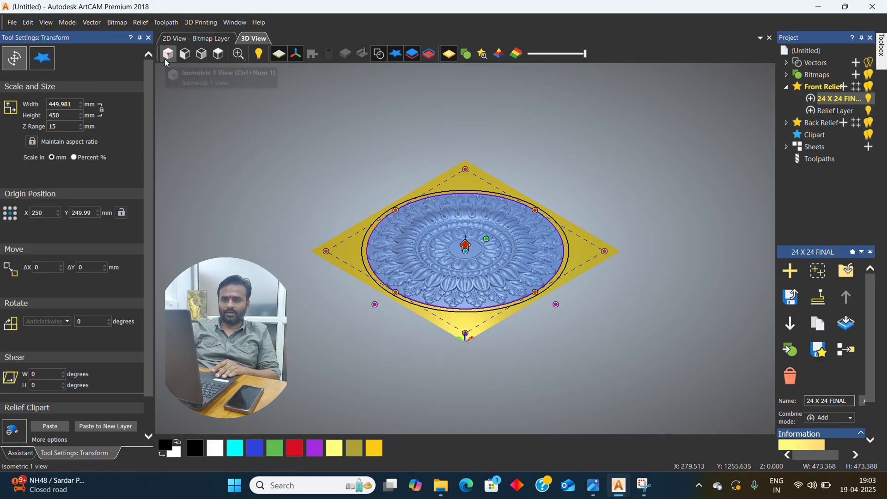
left_click(148, 38)
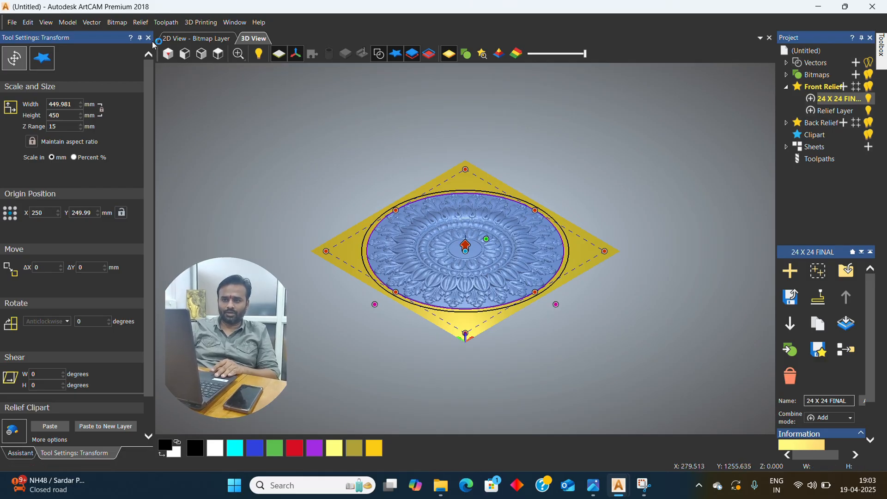
left_click(218, 54)
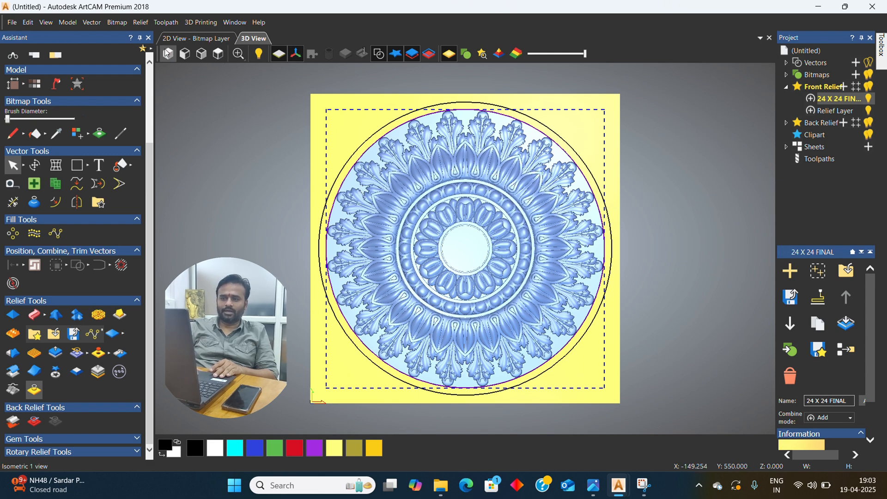
left_click(168, 54)
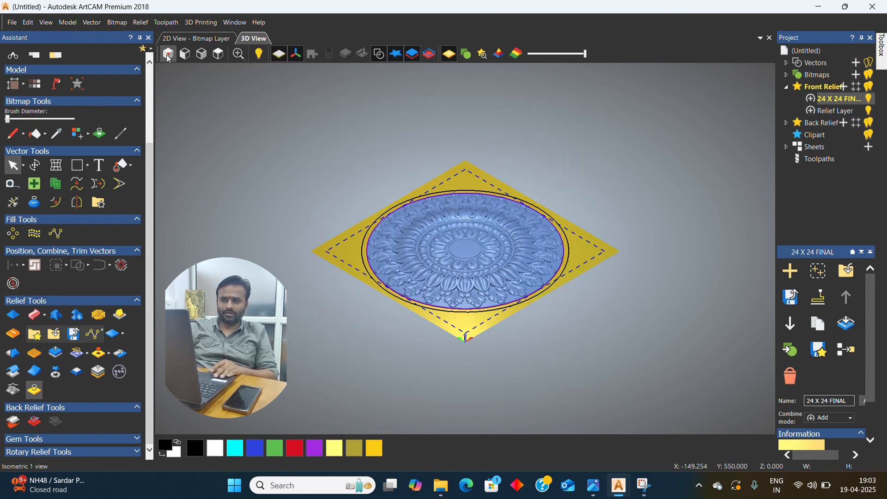
Step: Reopen the relief's Transform settings, release the aspect-ratio lock, set the width to 450 mm, and apply the scaling
left_click(35, 162)
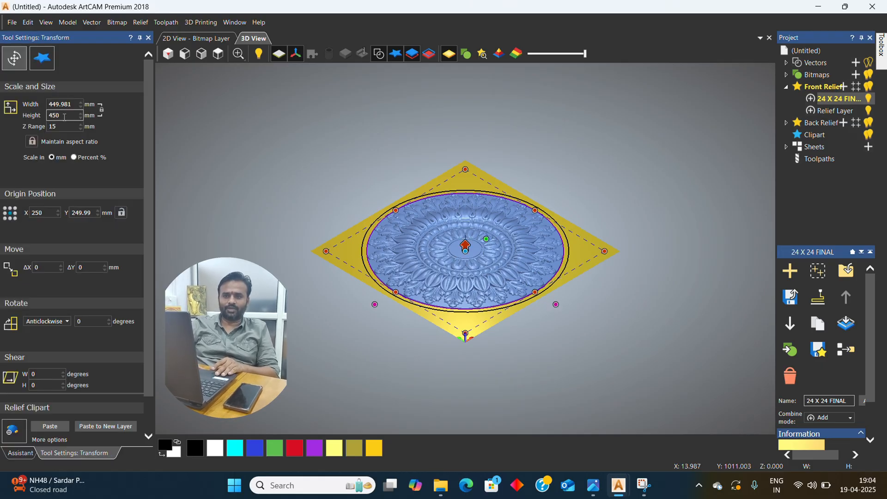
left_click(76, 104)
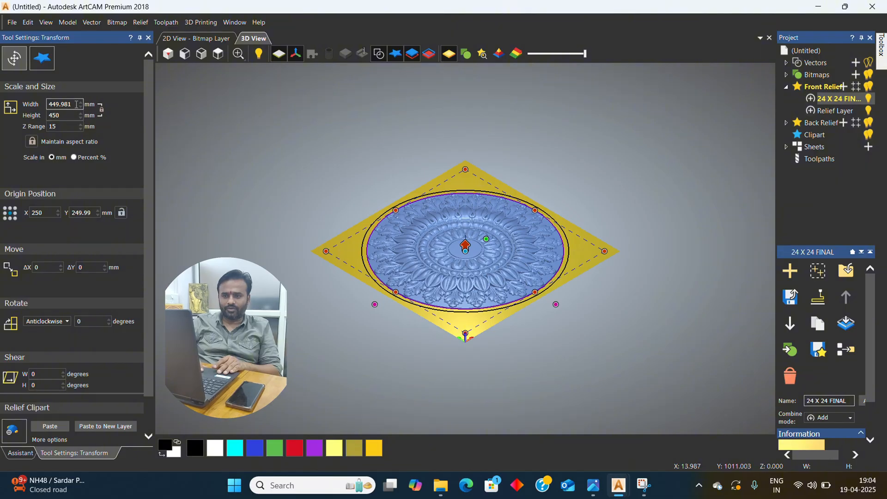
left_click(35, 145)
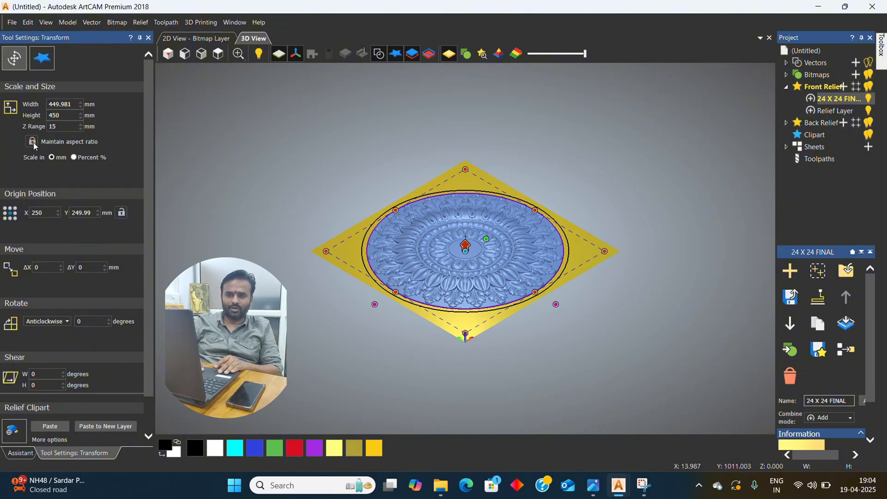
left_click(73, 104)
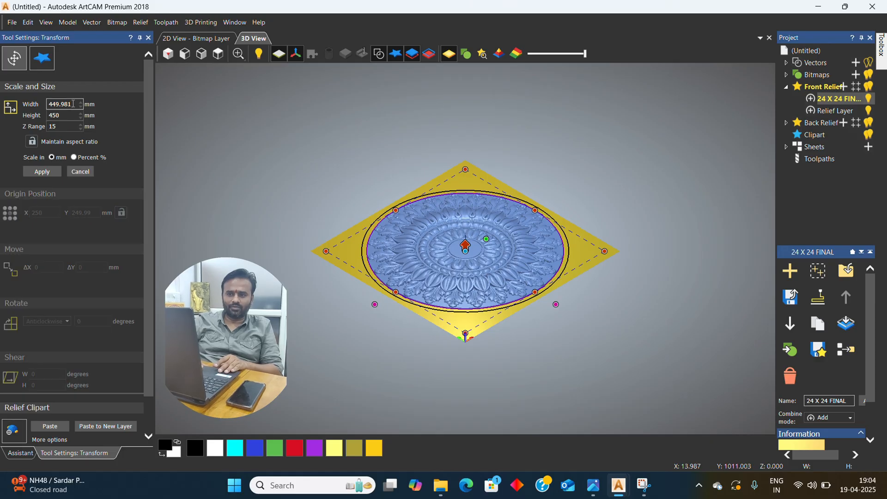
key("BackSpace")
key("BackSpace")
key("BackSpace")
key("BackSpace")
key("BackSpace")
key("BackSpace")
key("BackSpace")
type("45")
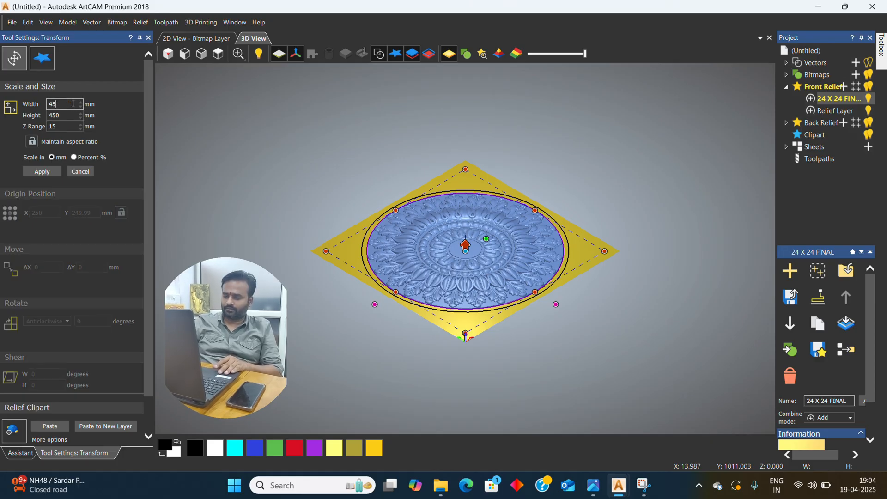
type("0")
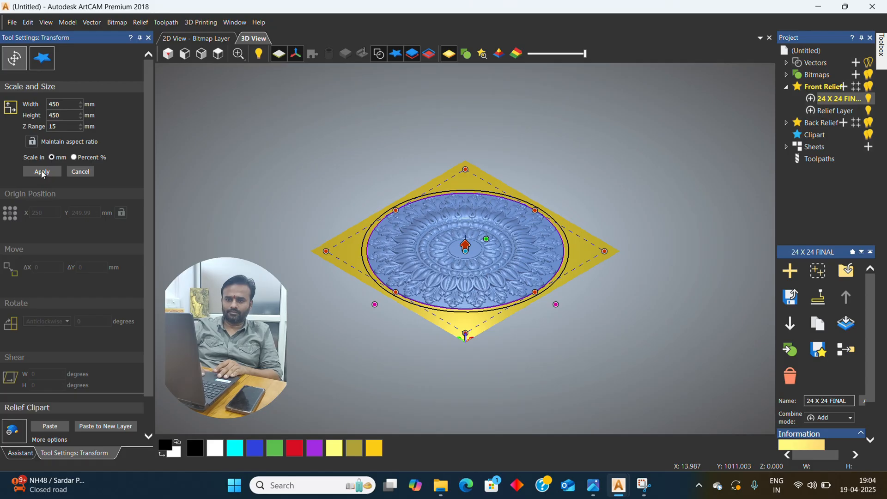
left_click(42, 172)
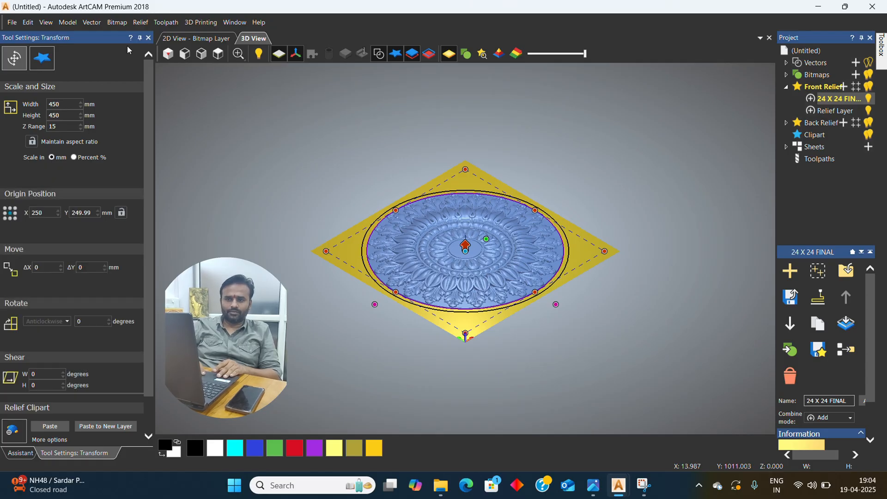
Step: Centre the relief clipart in the model page and check its placement in top and isometric views
left_click(218, 53)
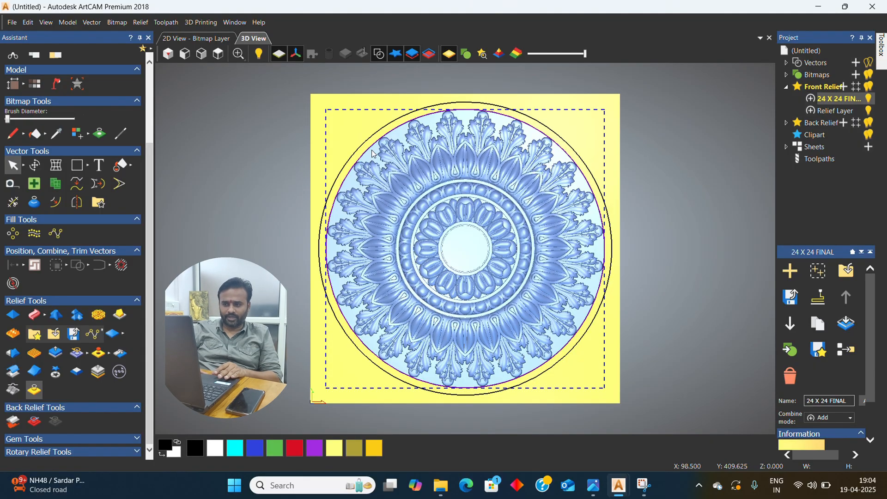
left_click(168, 53)
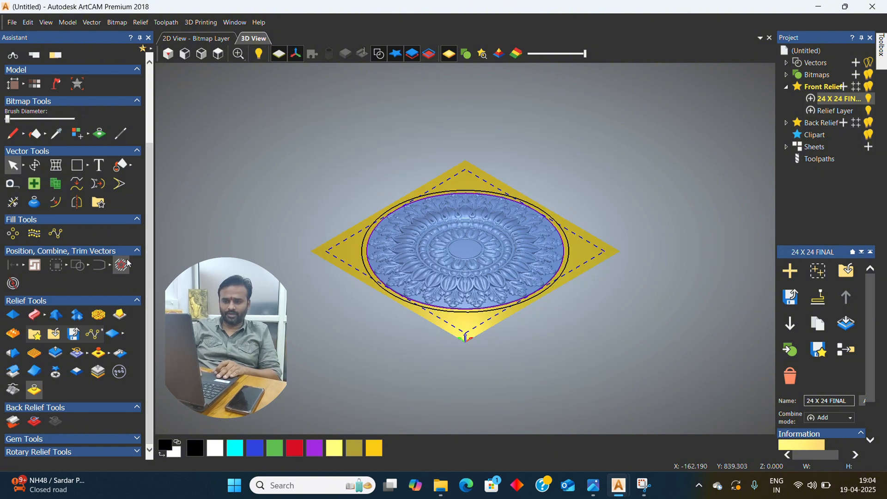
left_click(22, 268)
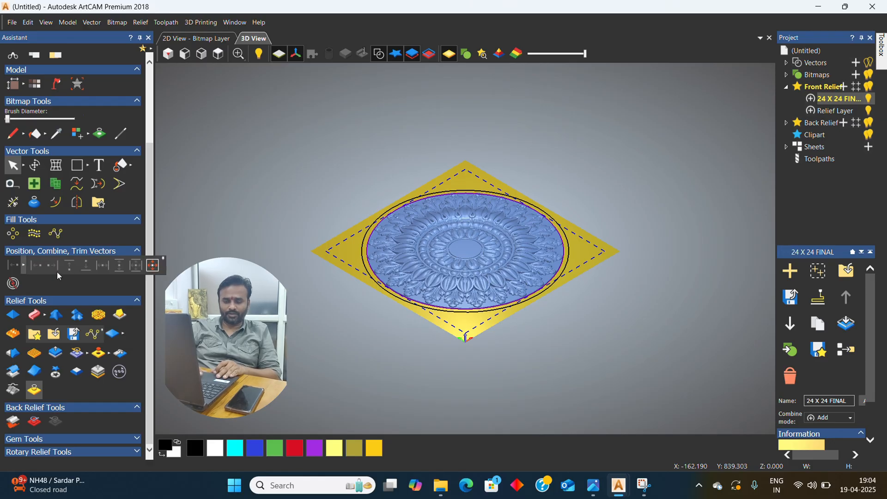
left_click(69, 278)
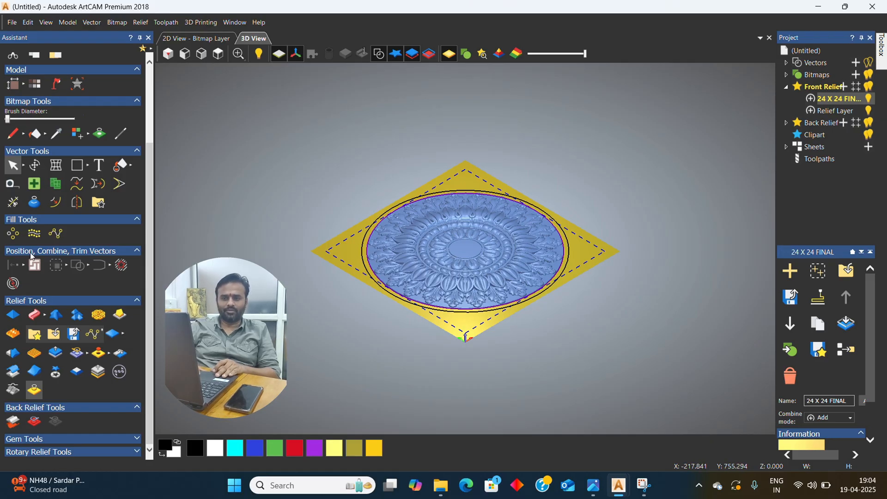
left_click(24, 267)
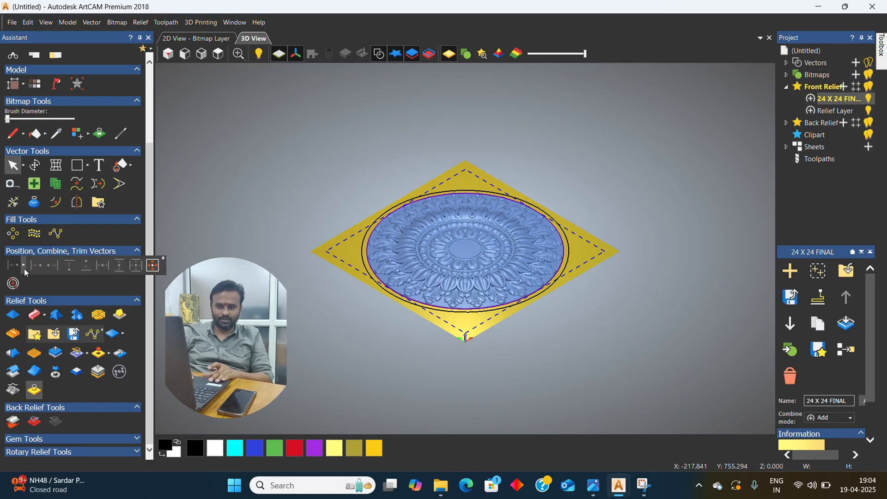
left_click(153, 267)
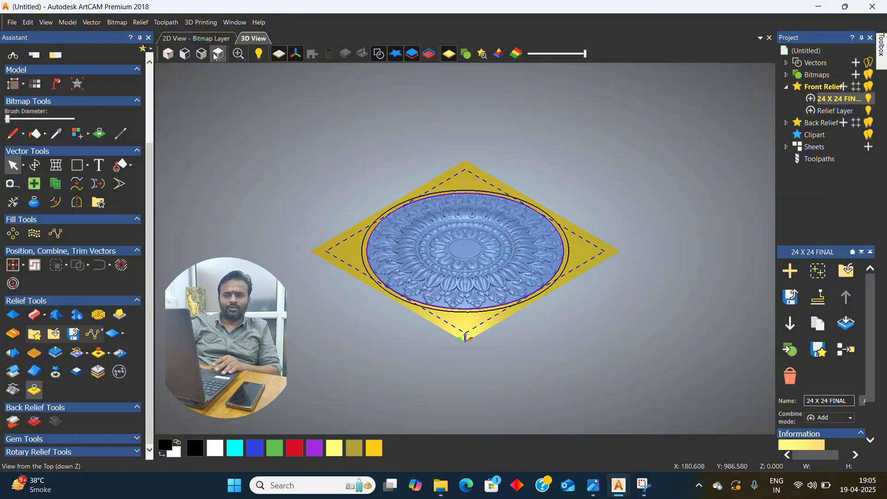
left_click(173, 53)
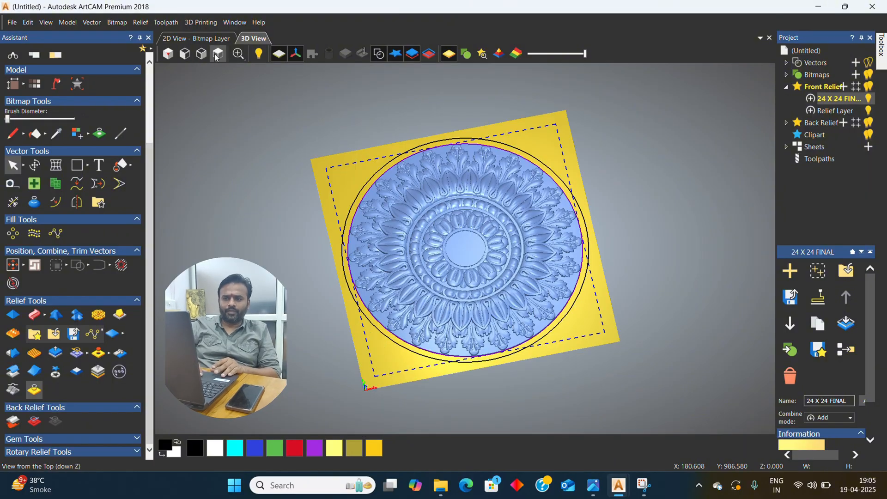
left_click(221, 54)
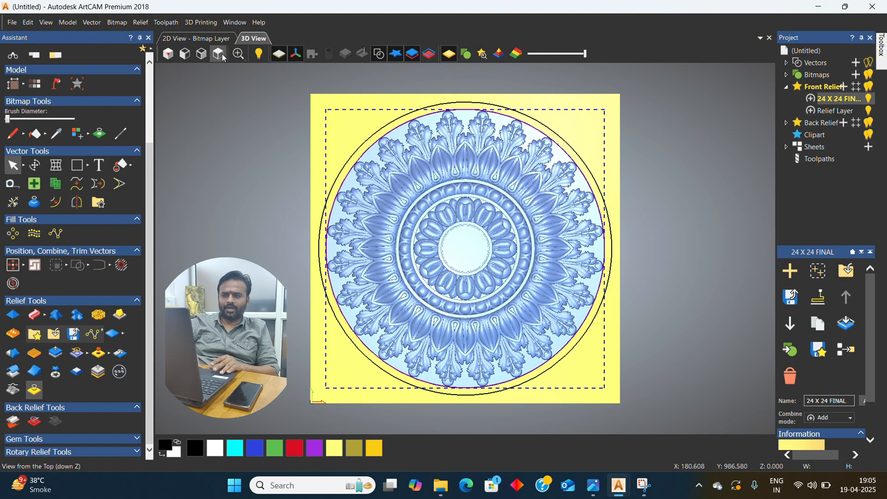
left_click(168, 53)
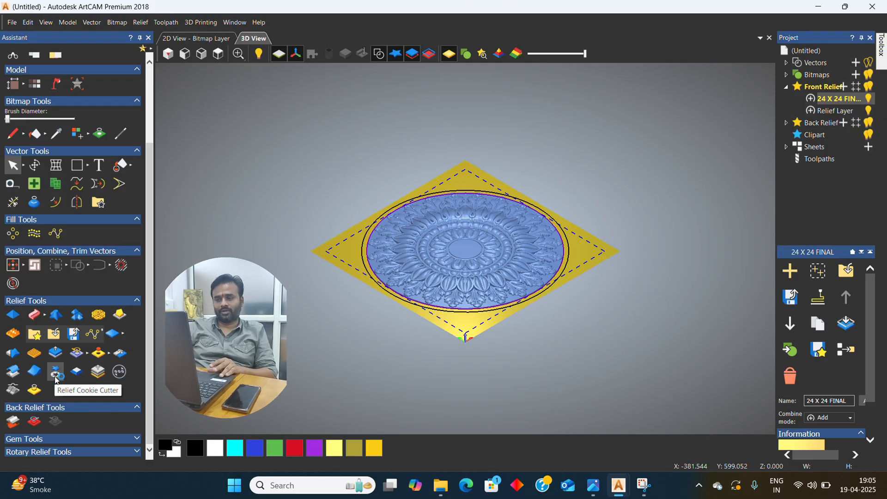
Step: Set the clipart paste mode to Add and paste the relief clipart into the current layer
left_click(818, 135)
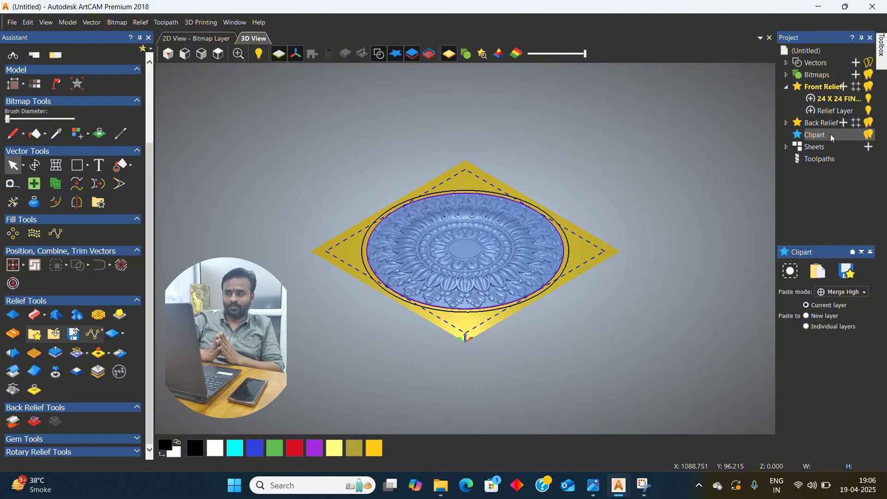
left_click(844, 296)
left_click(838, 304)
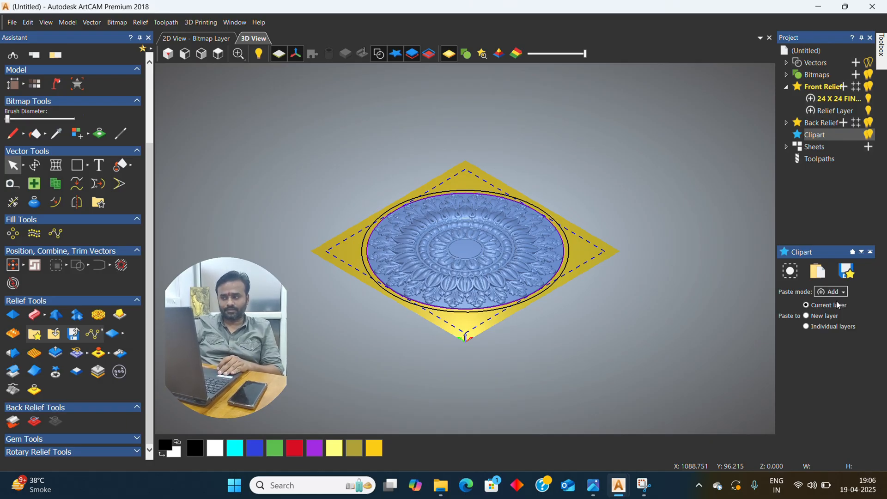
left_click(839, 293)
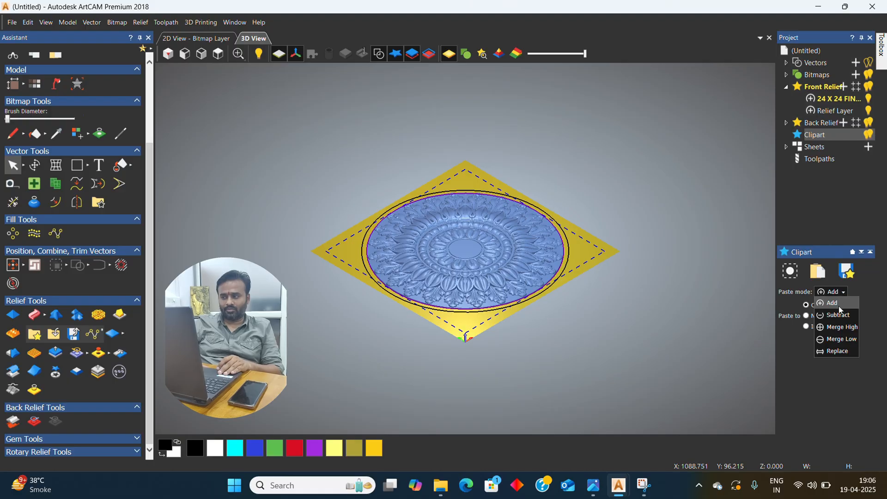
left_click(838, 305)
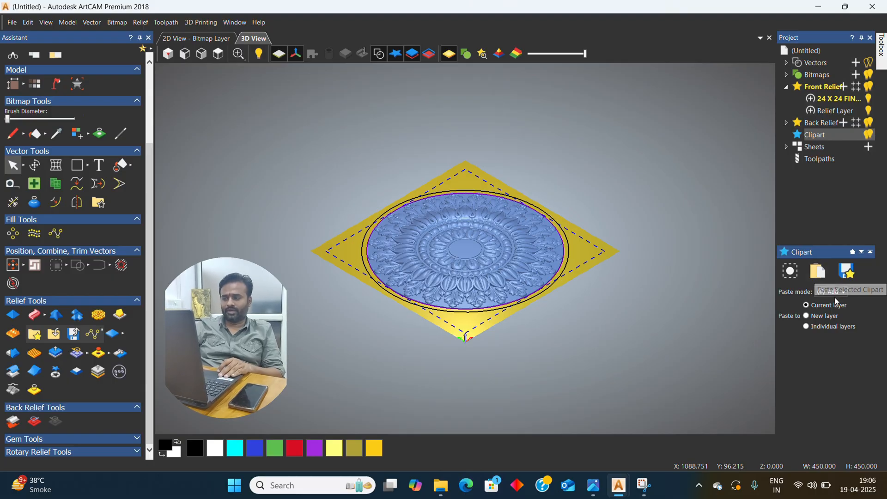
left_click(821, 278)
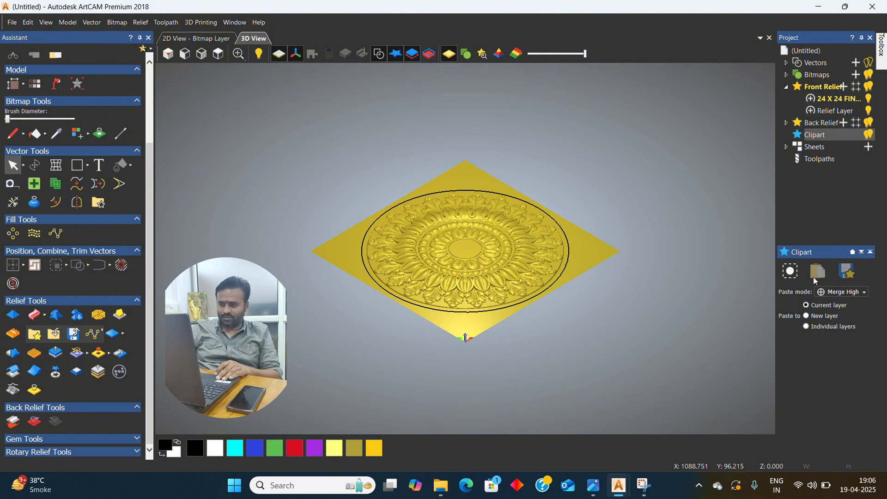
Step: Select the outer circle vector surrounding the relief in the top view and delete it
left_click(218, 55)
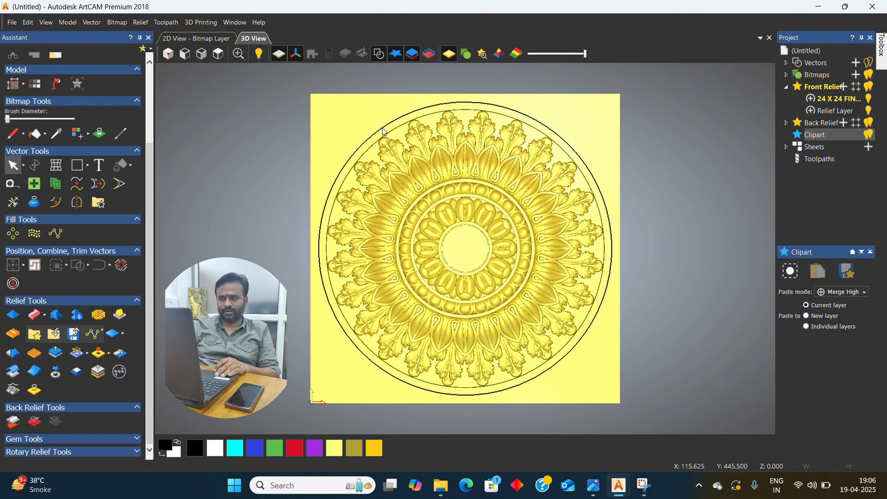
left_click(382, 129)
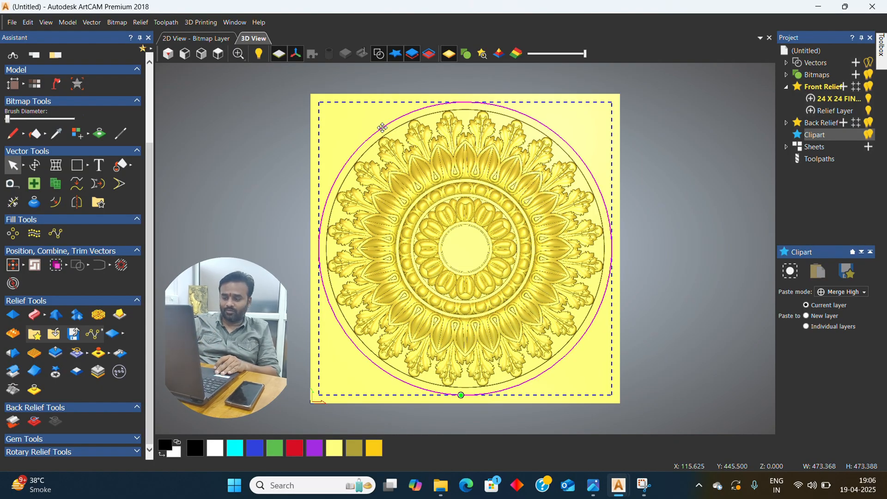
key("Escape")
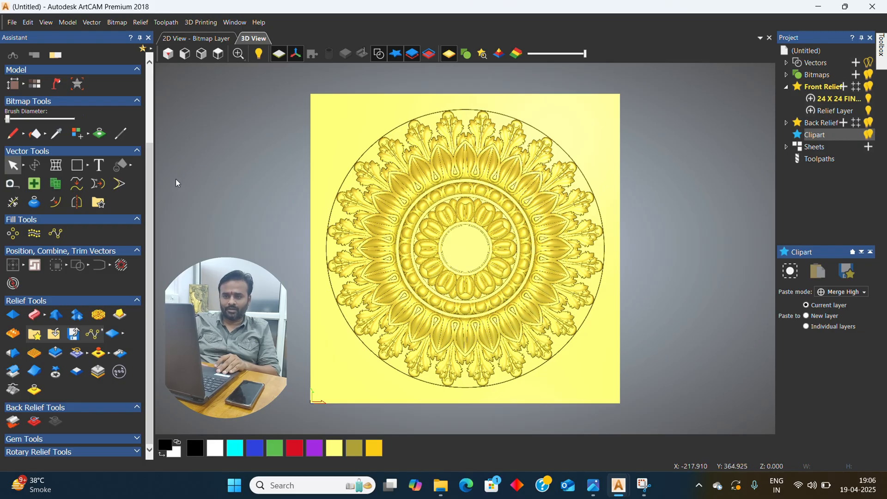
Step: Set the model origin to the centre pixel with a real position of X 0, Y 0, Z 0
scroll(147, 183, "up", 3)
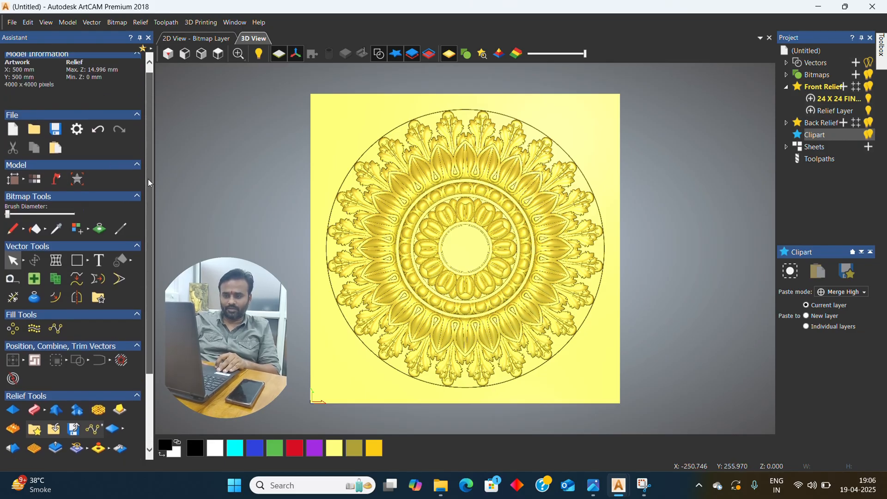
scroll(148, 182, "up", 1)
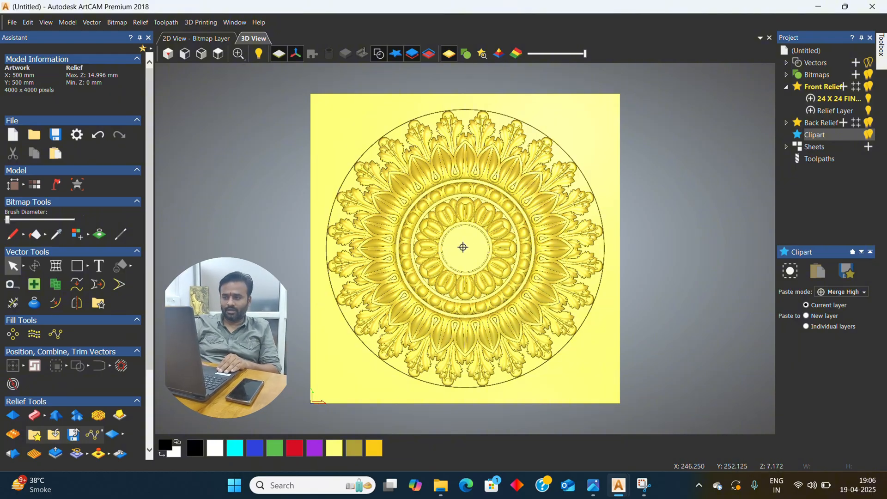
left_click(25, 185)
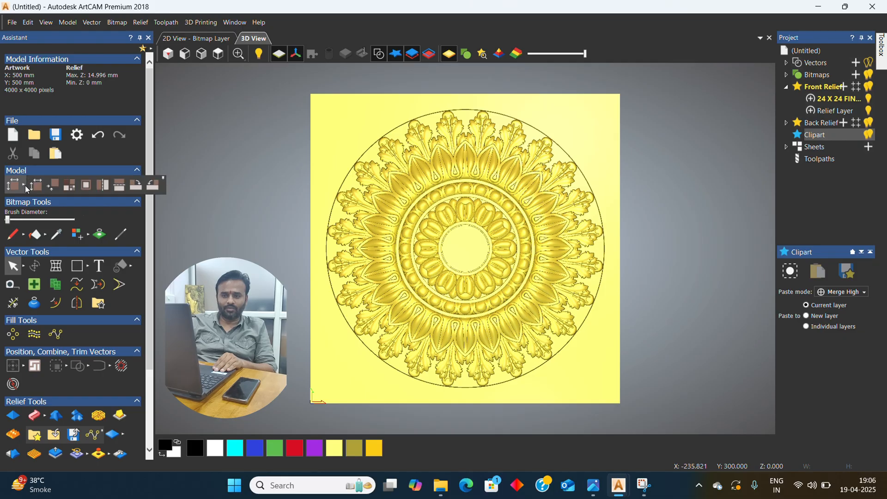
left_click(51, 187)
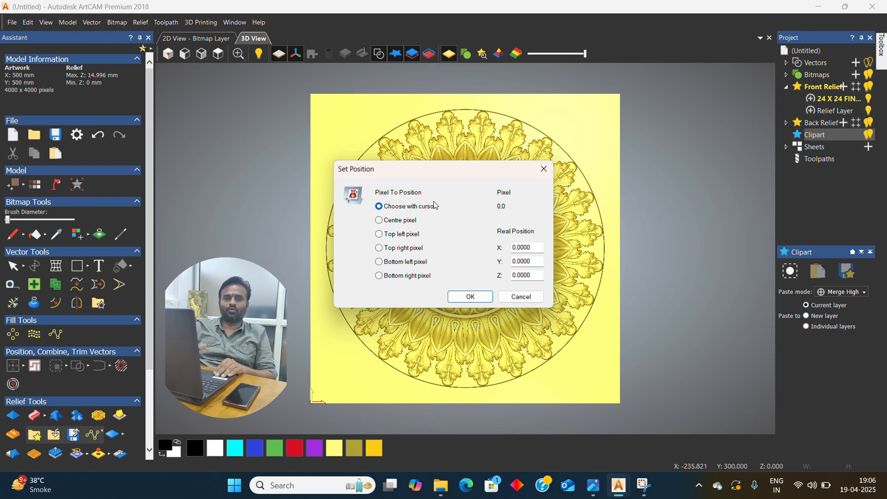
left_click(379, 220)
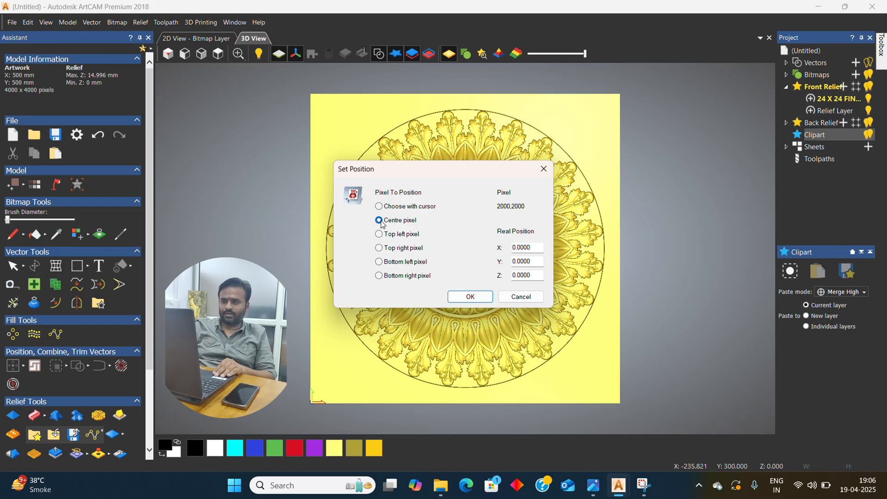
left_click(462, 297)
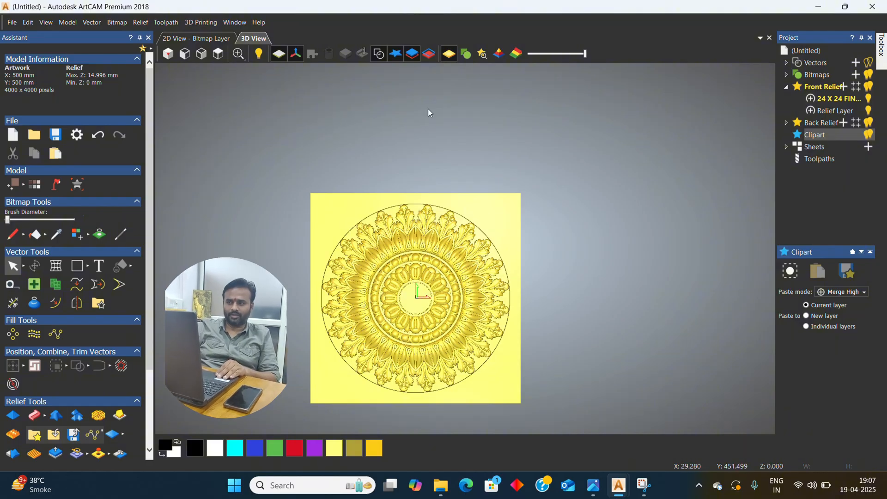
Step: Hide and redisplay the origin axes and the zero plane, and inspect the model in isometric view
left_click(294, 54)
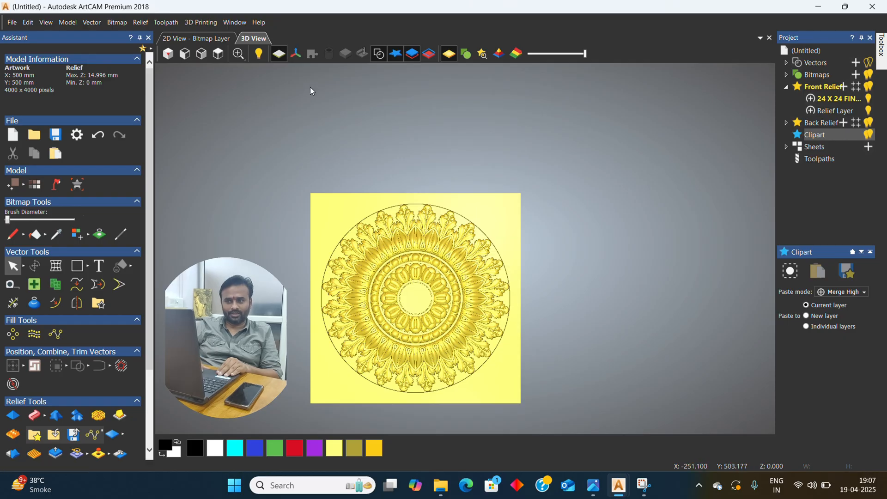
left_click(295, 55)
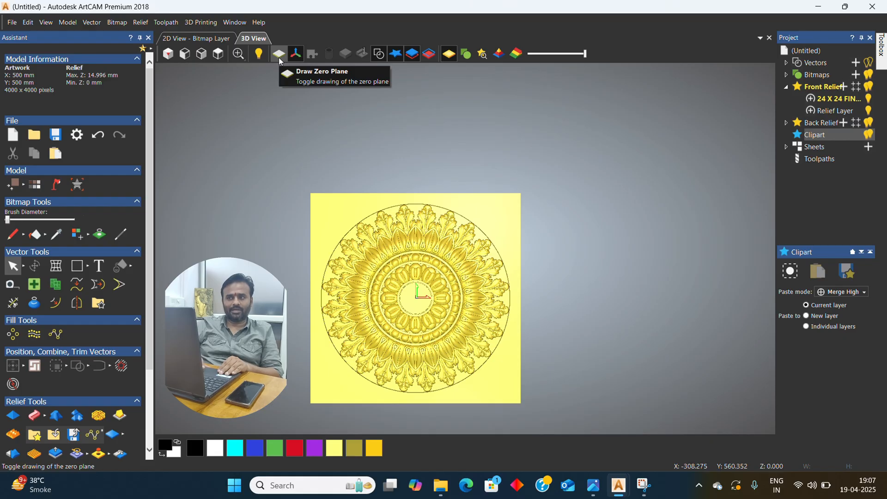
left_click(279, 57)
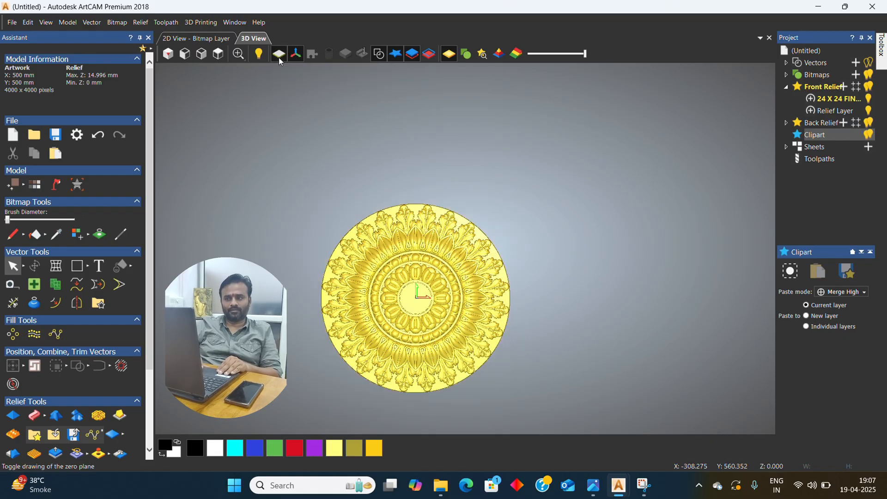
left_click(279, 57)
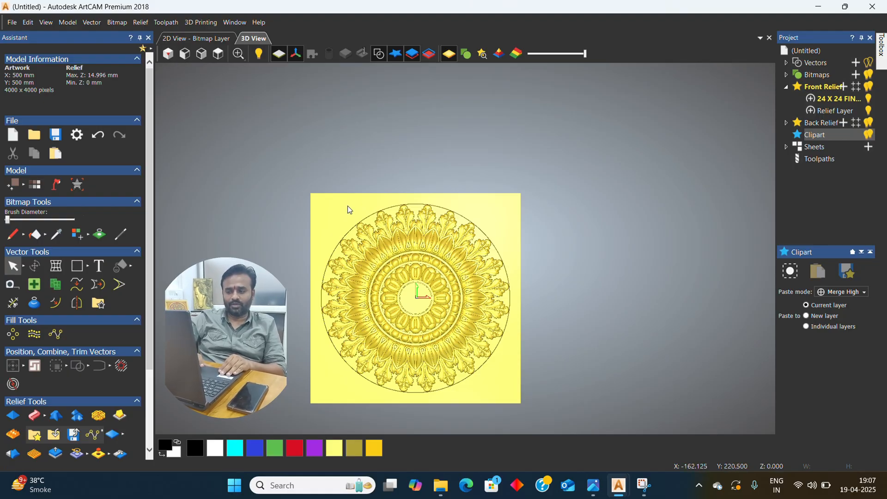
left_click(169, 56)
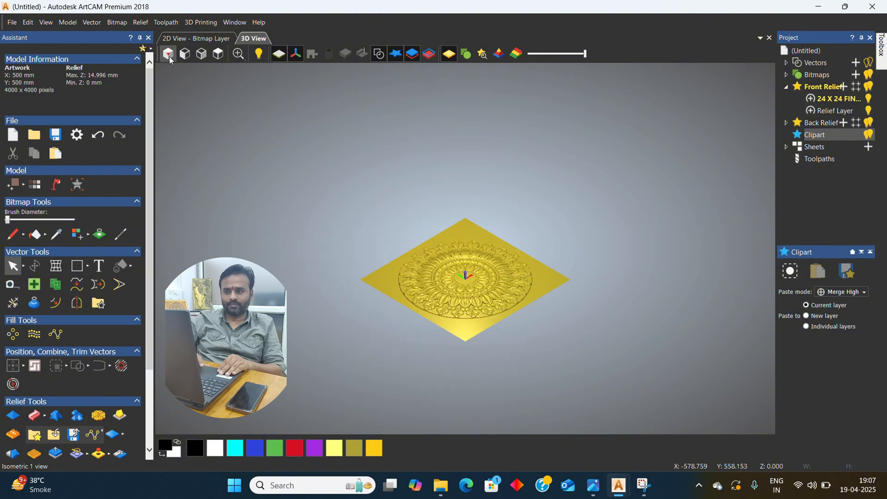
Step: In top view, create a smooth boundary vector around the round relief from the selected relief layer
left_click(218, 54)
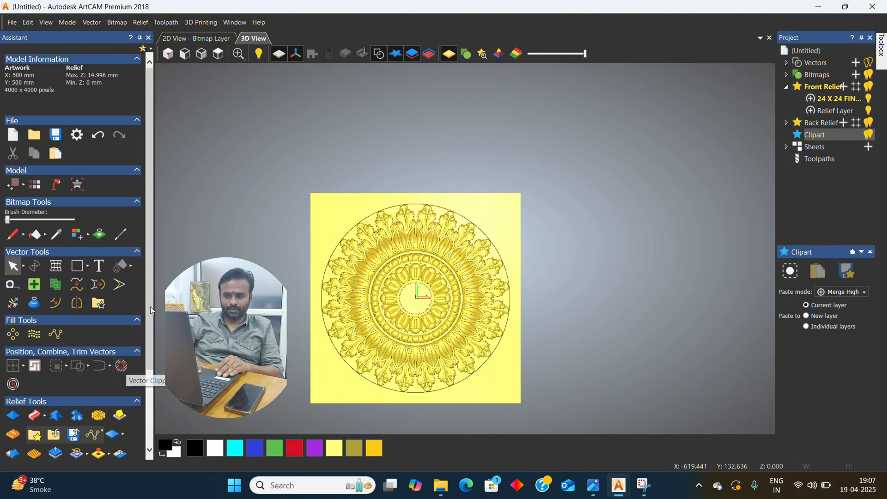
scroll(152, 316, "down", 5)
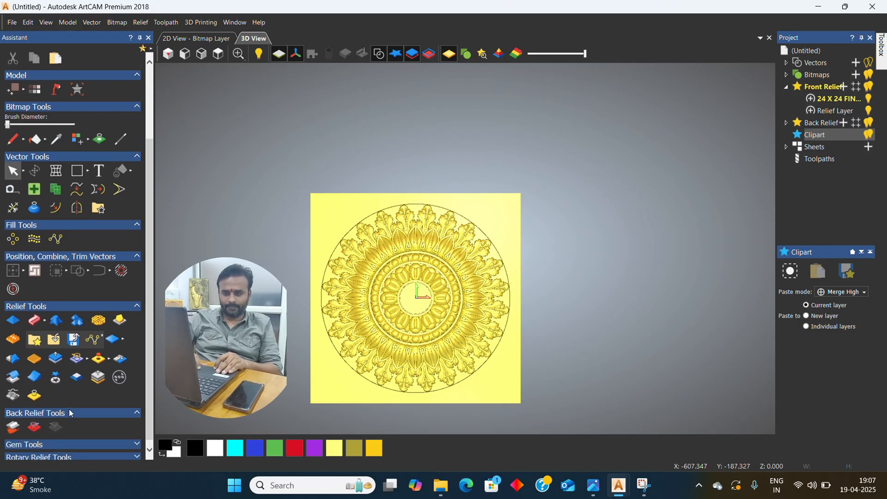
left_click(34, 395)
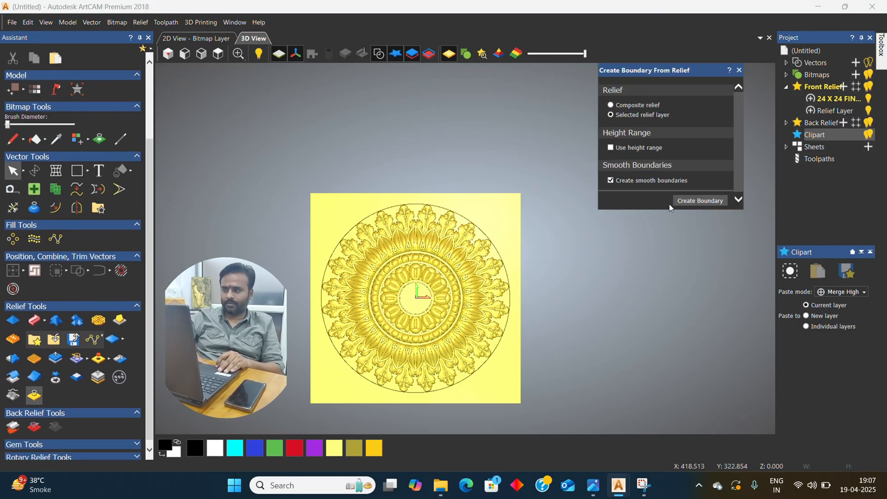
left_click(683, 202)
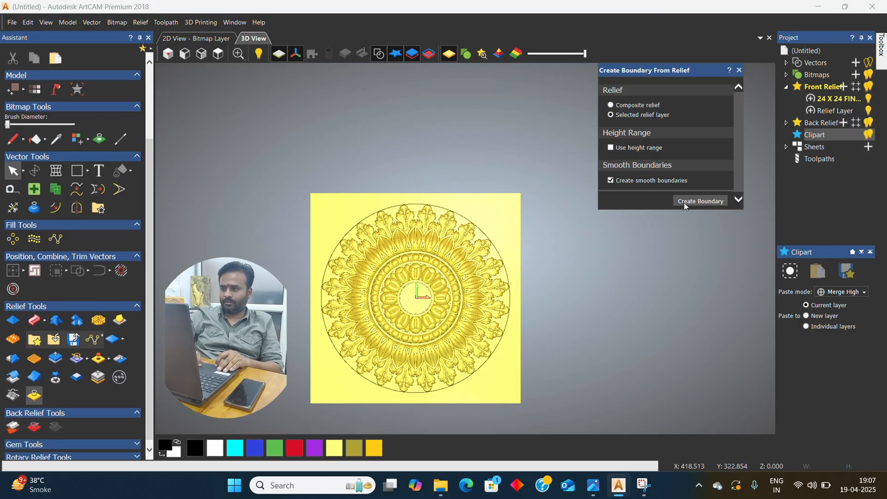
left_click(739, 71)
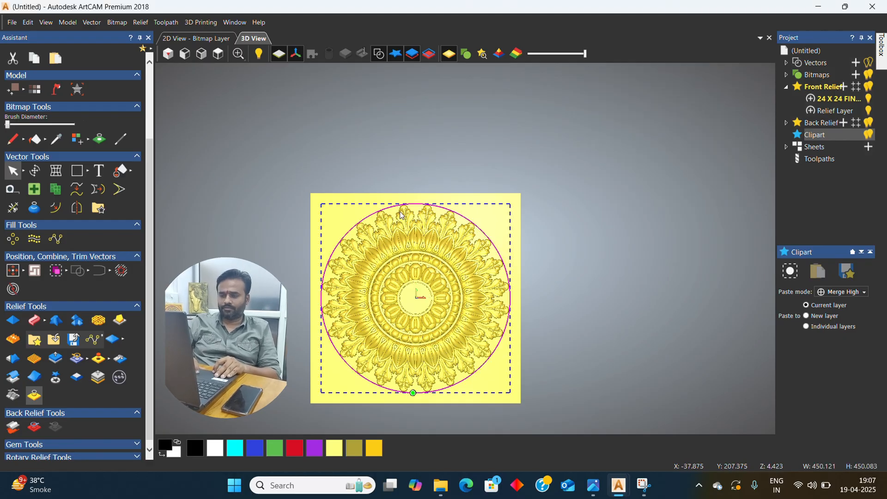
Step: Offset the circular boundary vector 2 mm outwards with sharp corners, keeping the original vector
scroll(401, 215, "up", 5)
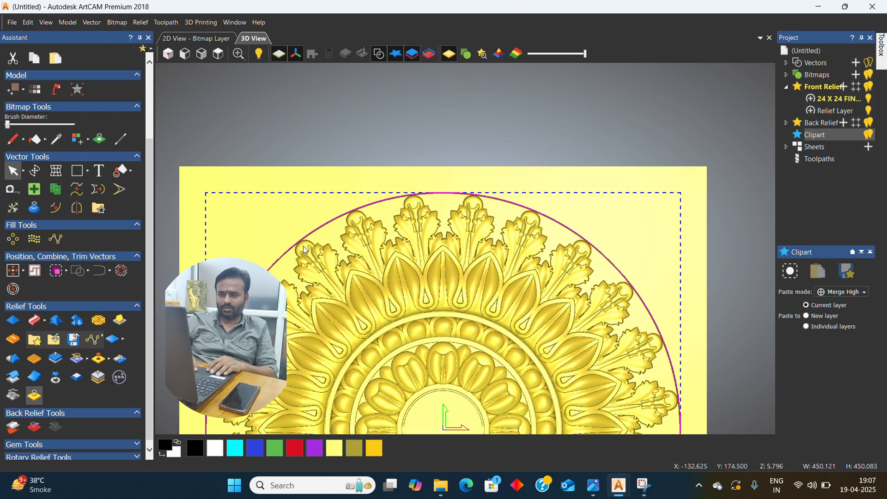
scroll(304, 250, "up", 5)
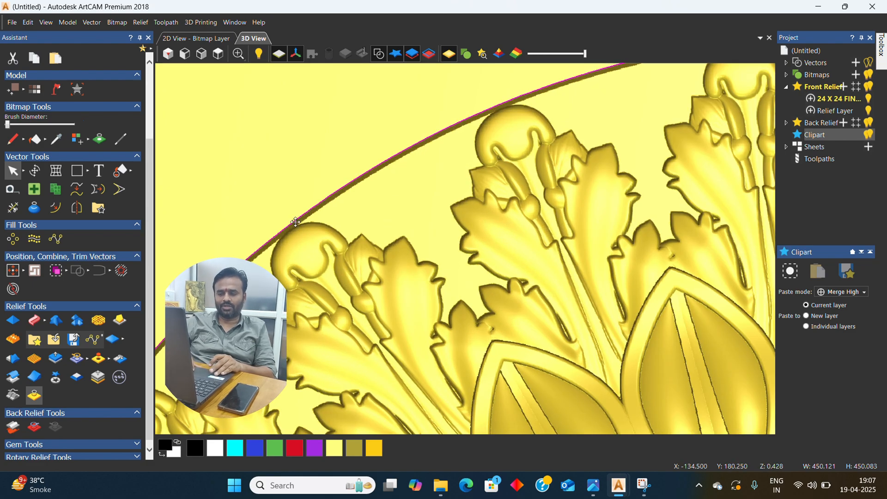
left_click(56, 209)
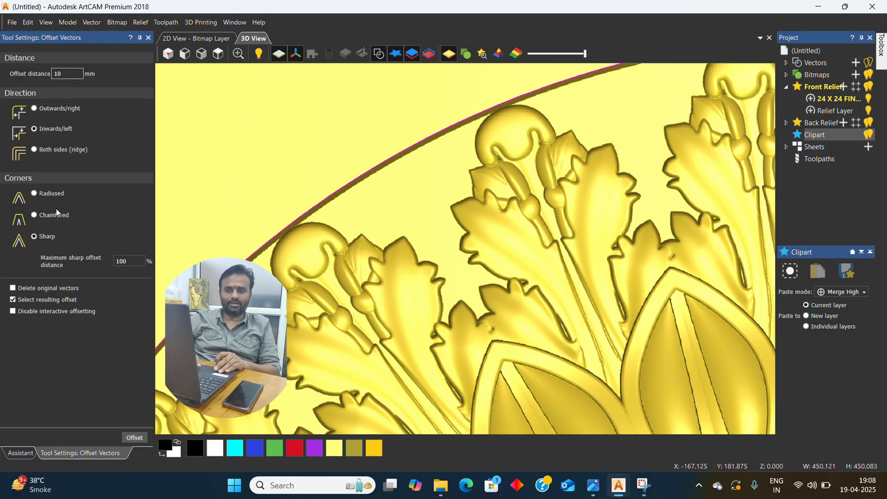
key("BackSpace")
key("BackSpace")
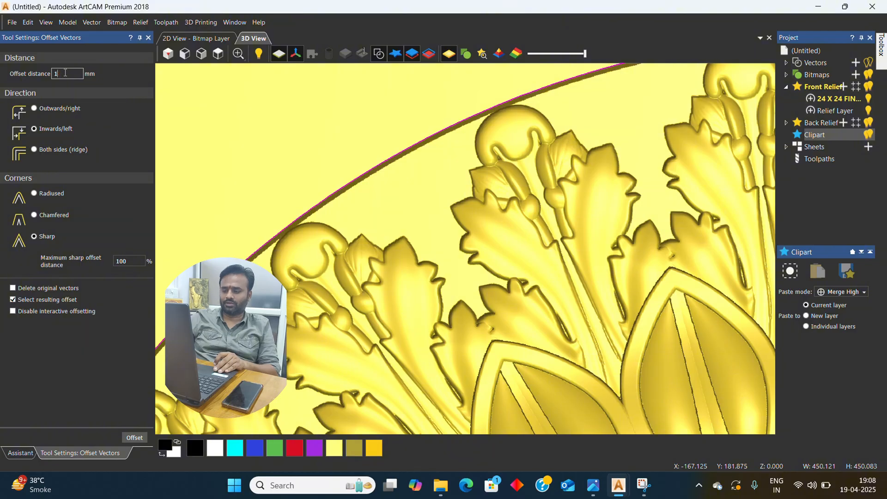
type("2")
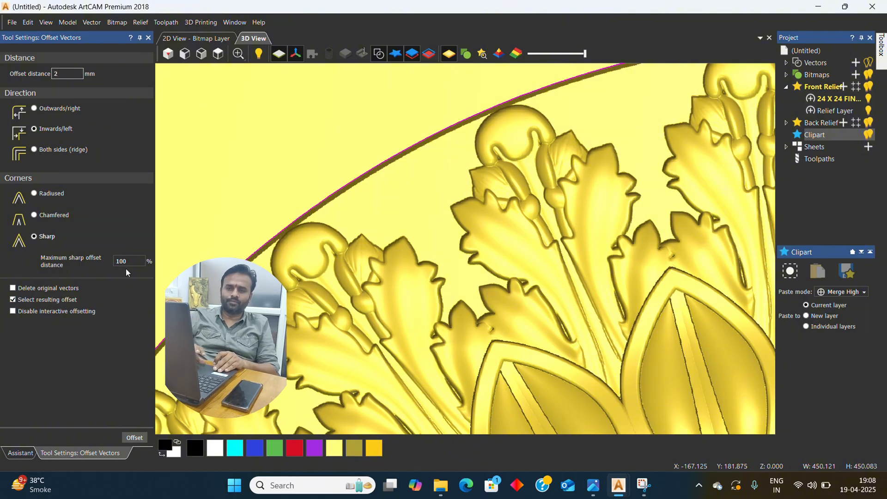
left_click(133, 438)
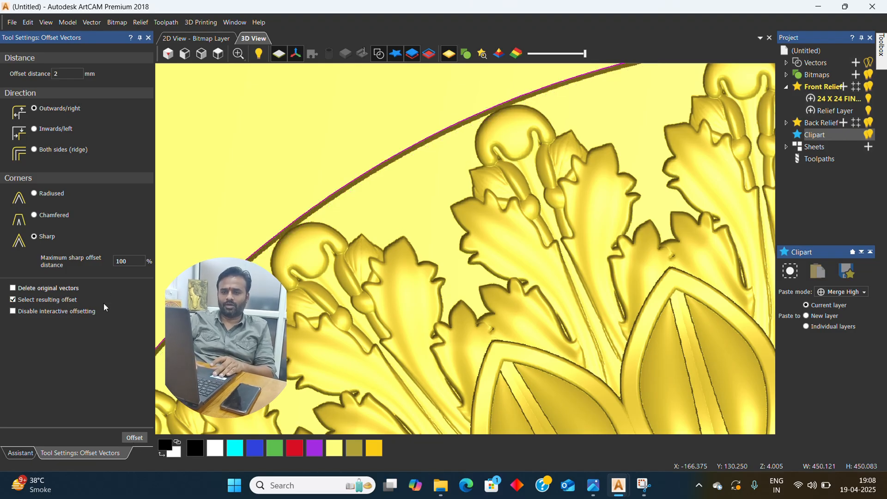
left_click(133, 438)
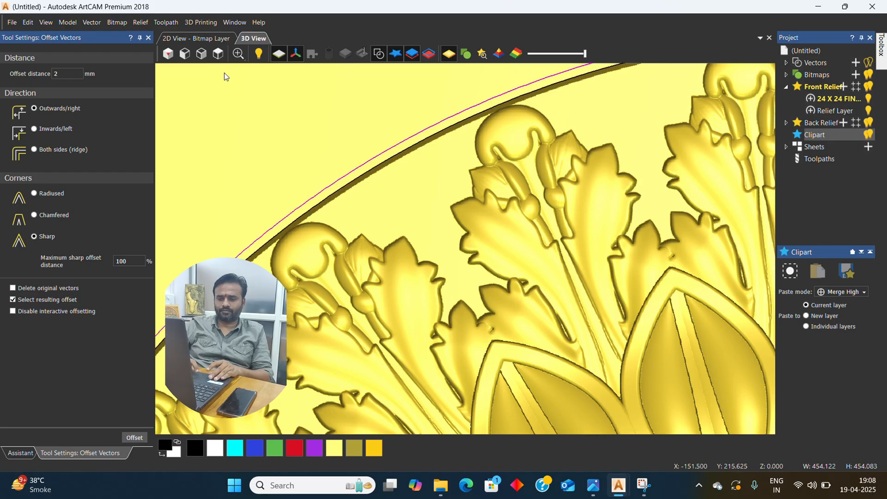
left_click(148, 37)
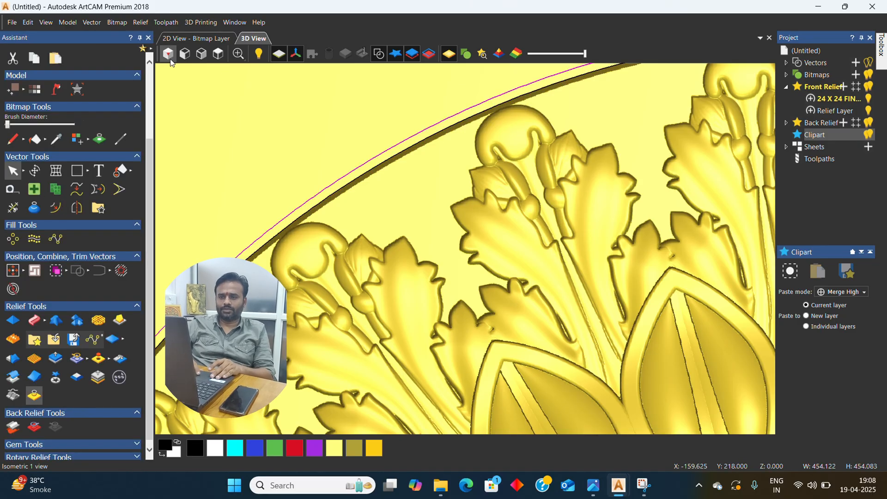
Step: Start a Machine Relief toolpath and limit the machining area to the selected offset circle vector
left_click(168, 54)
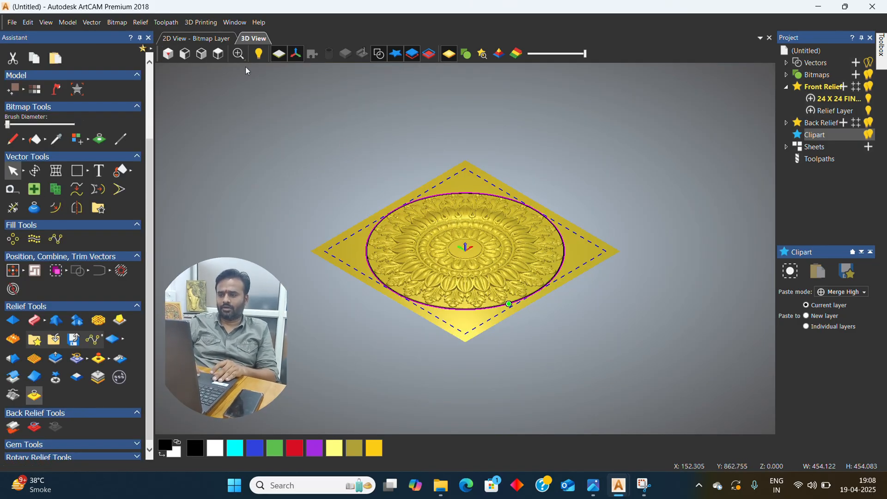
left_click(822, 160)
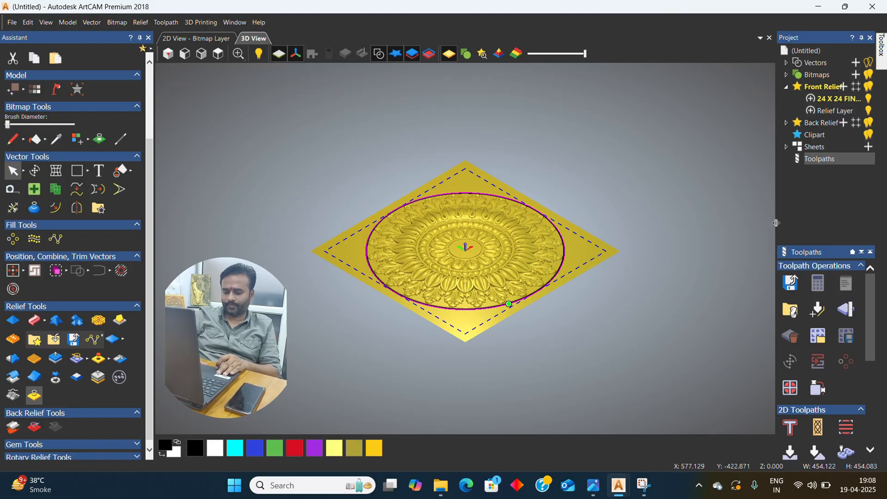
left_click_drag(775, 223, 735, 218)
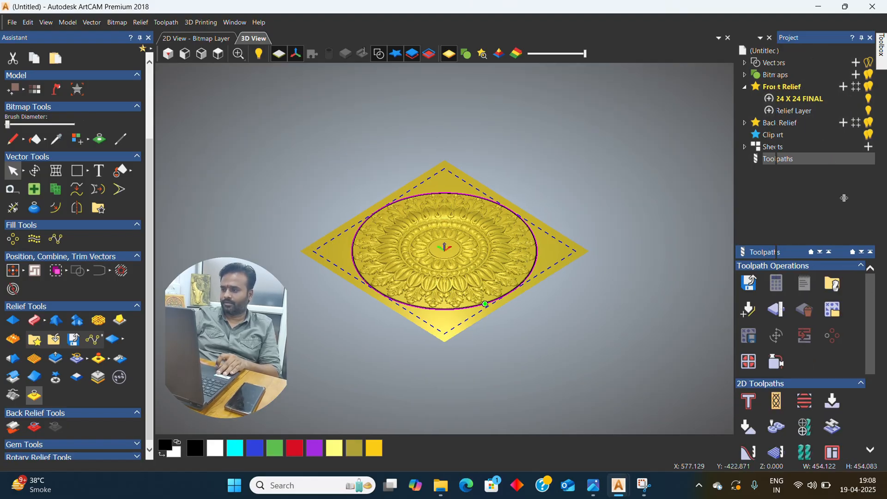
left_click_drag(871, 311, 871, 379)
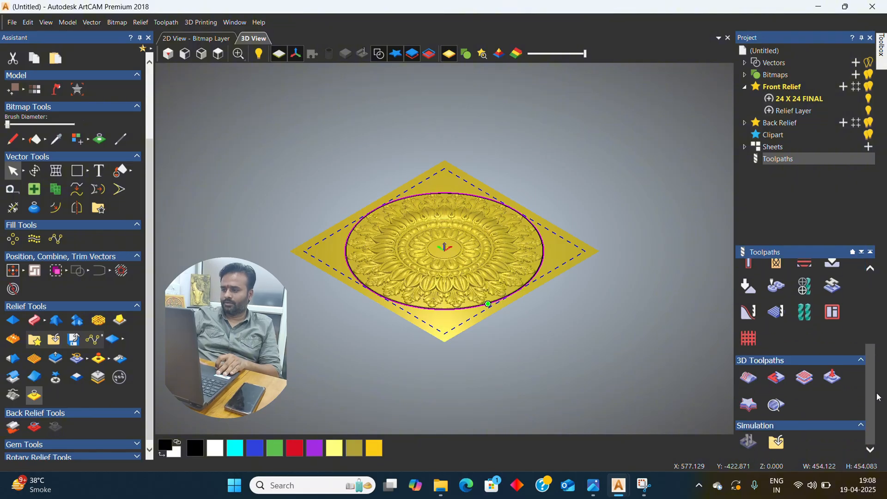
left_click(750, 377)
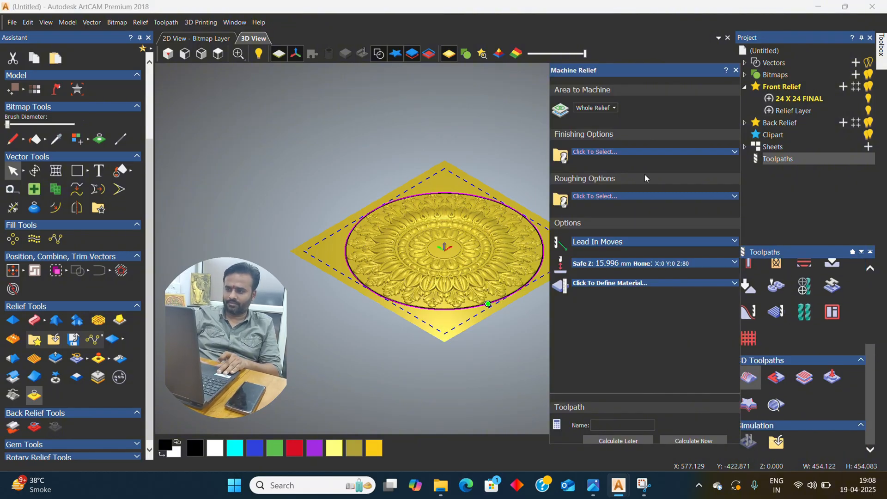
left_click(595, 108)
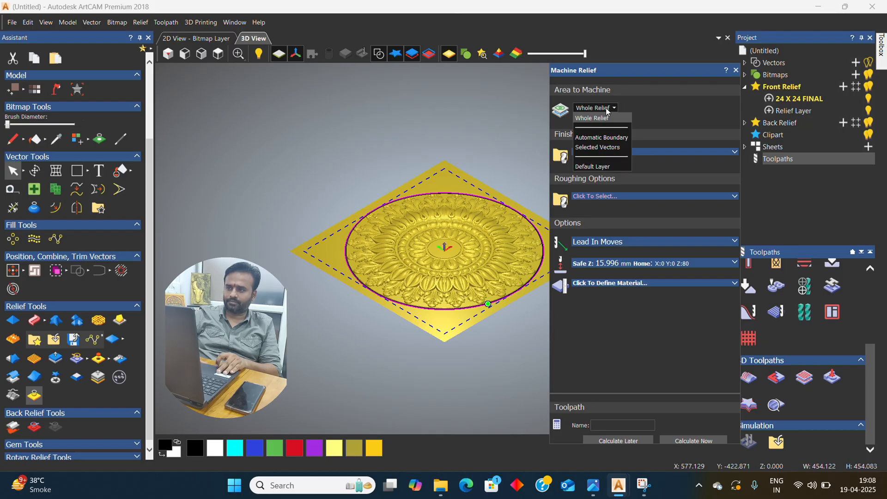
left_click(601, 147)
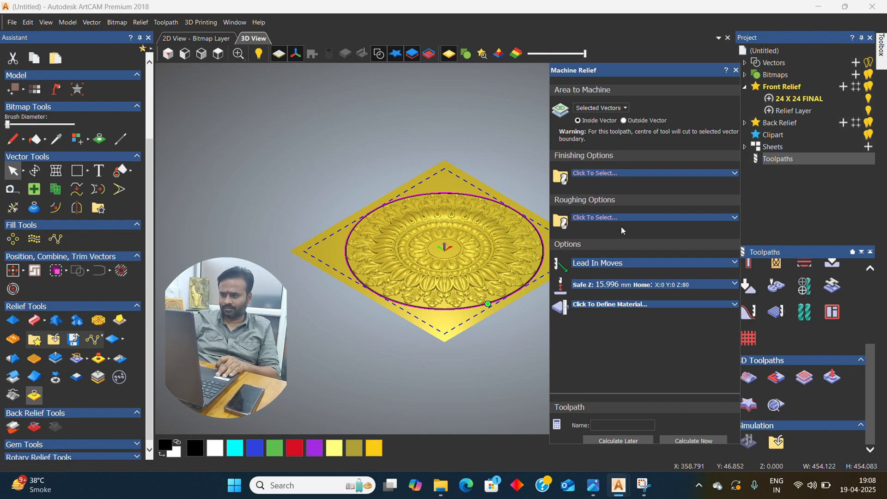
Step: Open the tool database for the finishing tool and highlight Ball nose taper 3.0 in the Alcami Wax group
left_click(621, 173)
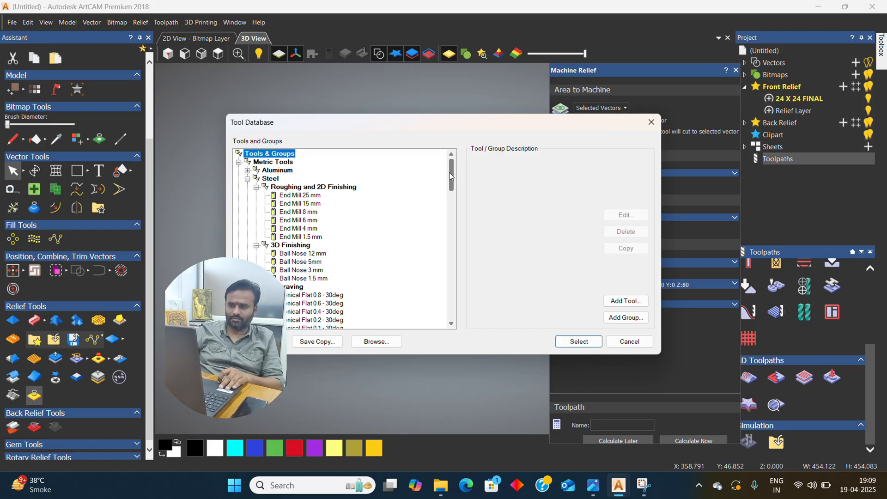
left_click_drag(451, 170, 446, 278)
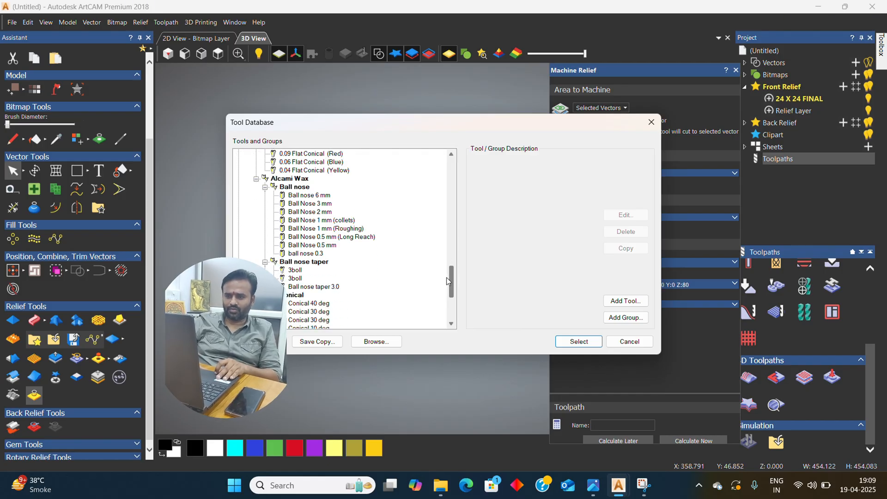
left_click(314, 287)
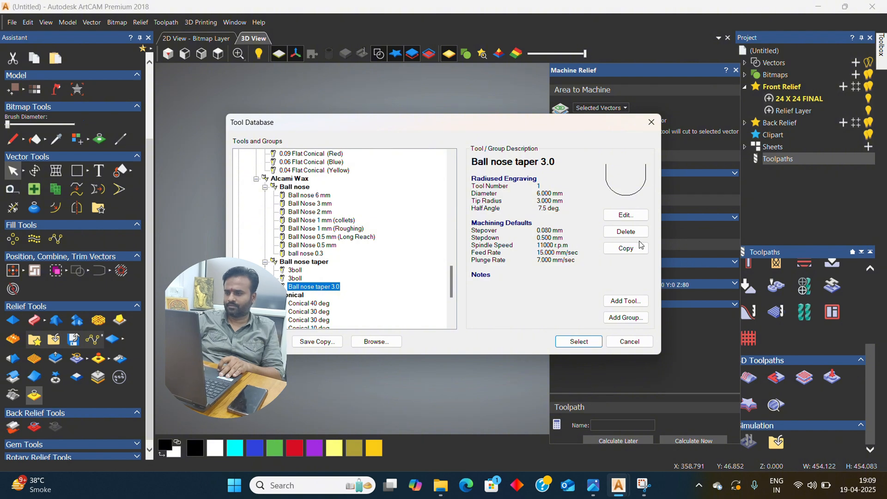
left_click(635, 304)
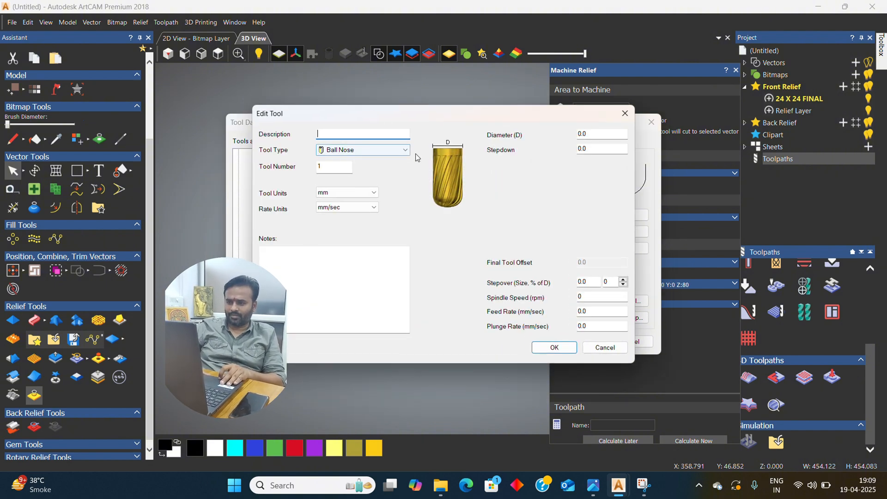
left_click(386, 151)
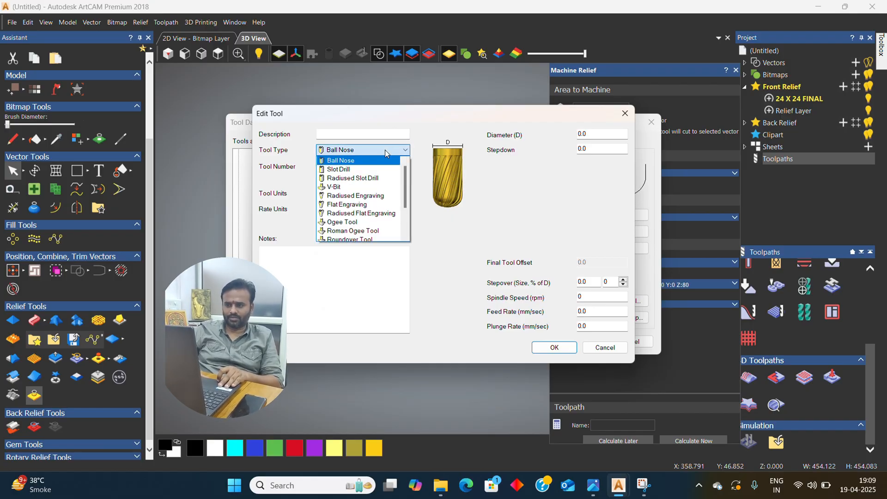
left_click(356, 195)
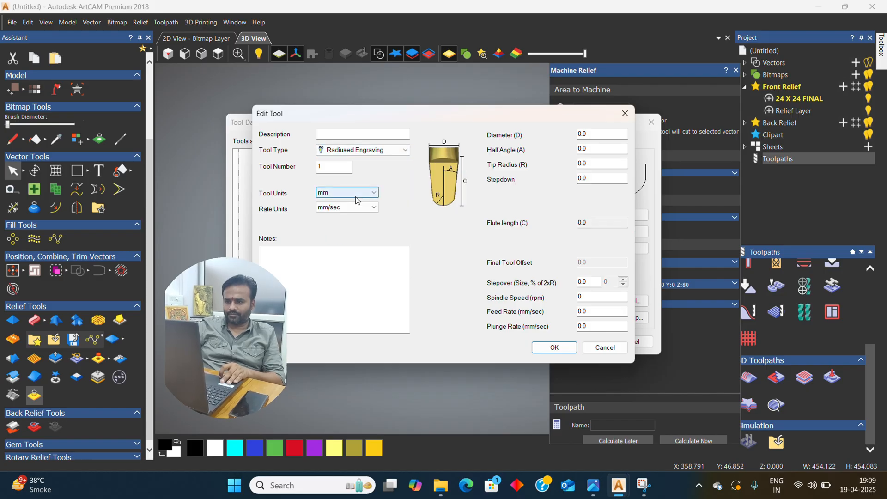
left_click(405, 153)
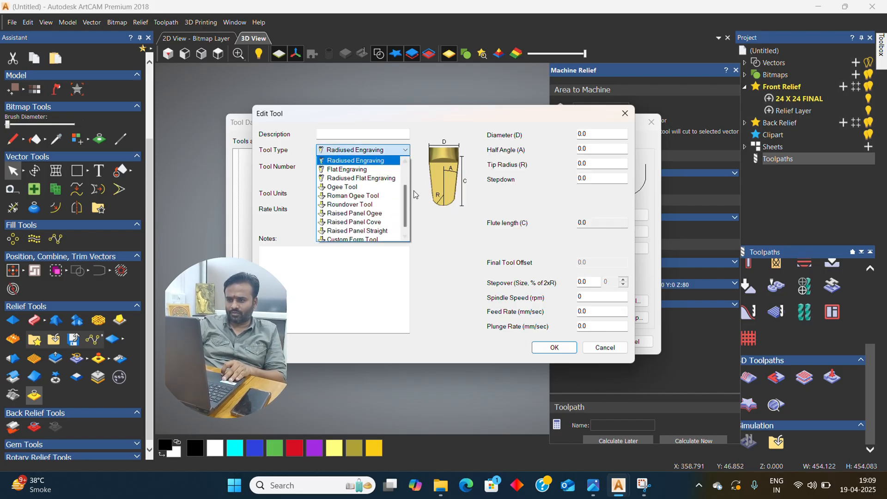
left_click_drag(406, 192, 406, 170)
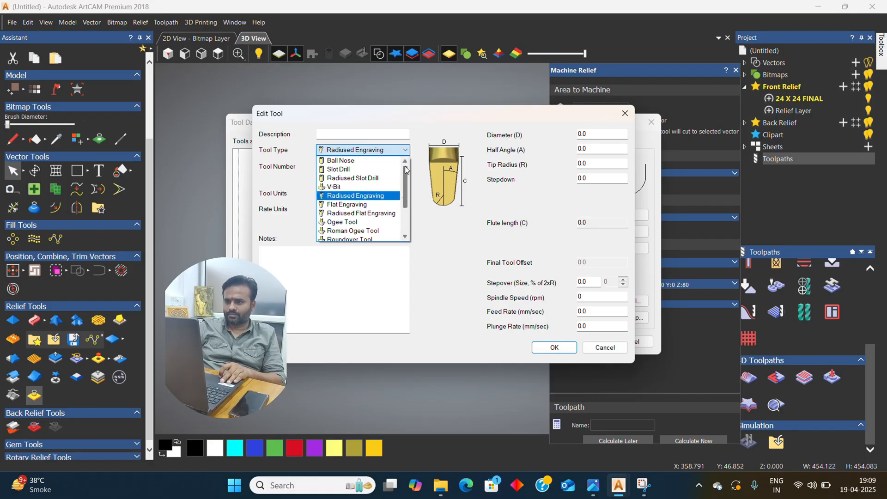
scroll(405, 169, "down", 2)
scroll(406, 170, "up", 2)
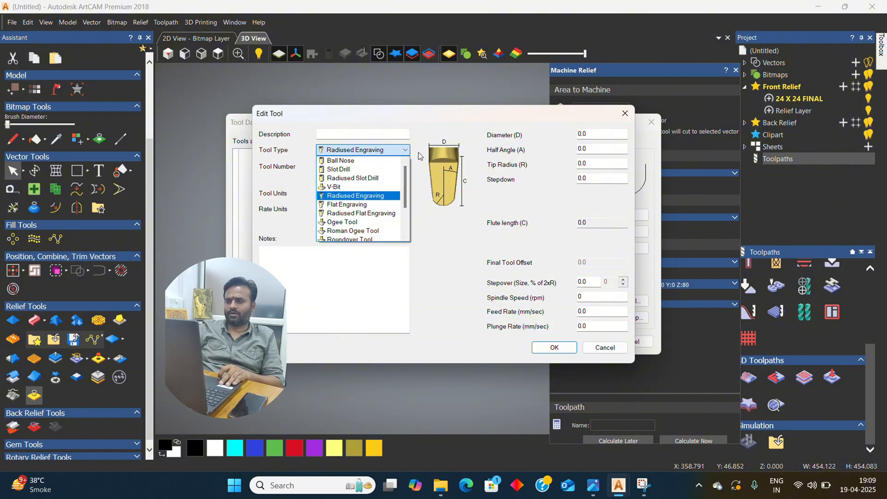
left_click(595, 131)
left_click(597, 133)
key("BackSpace")
key("BackSpace")
key("BackSpace")
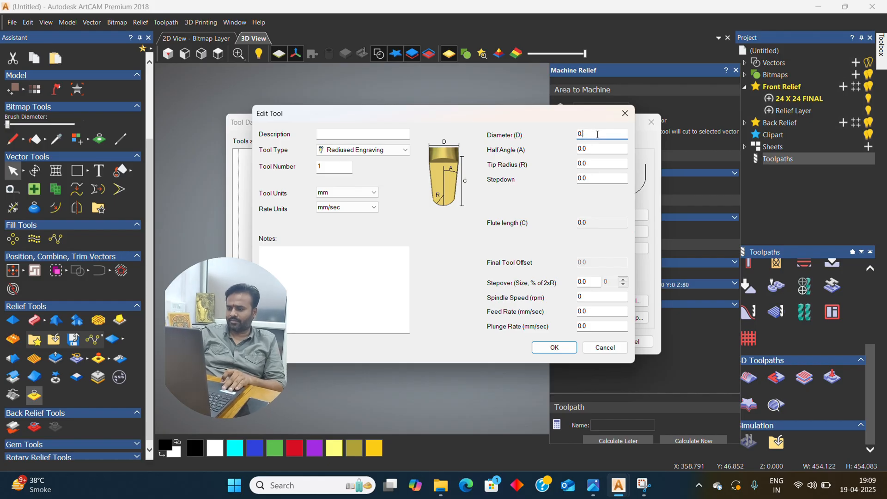
type("6.0")
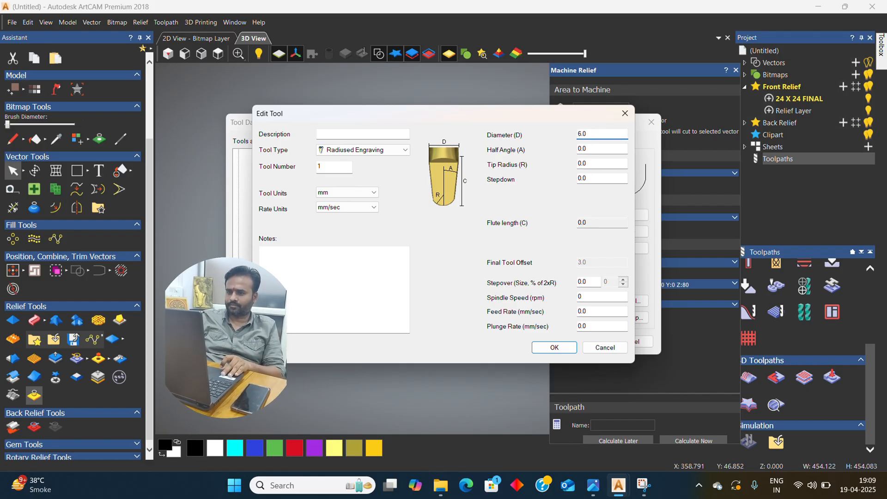
left_click(601, 163)
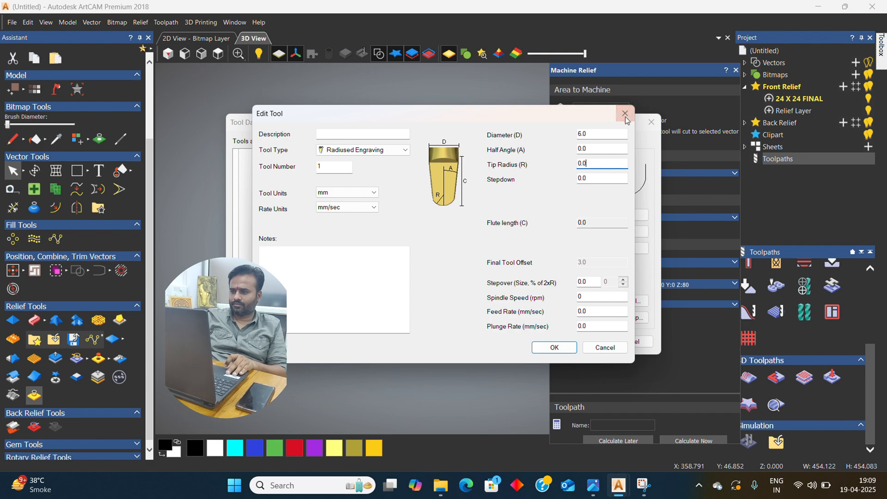
left_click(625, 114)
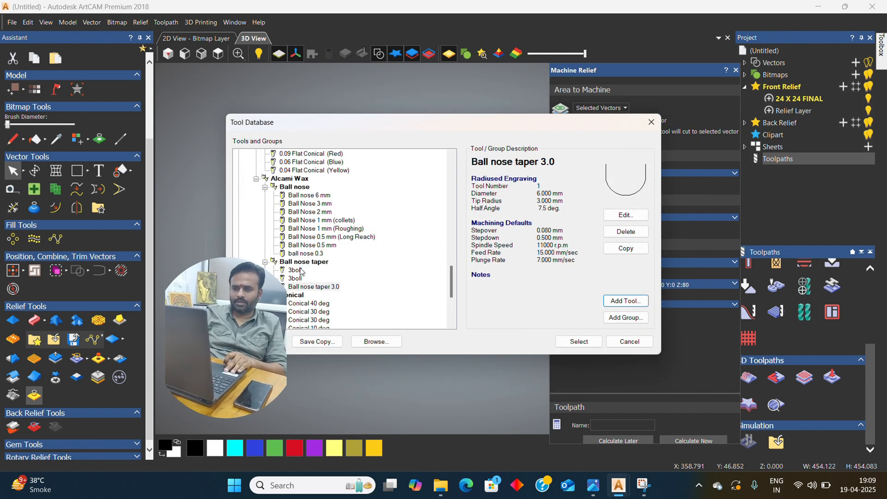
Step: Choose Ball nose taper 3.0 as the finishing tool for the relief toolpath
left_click(302, 287)
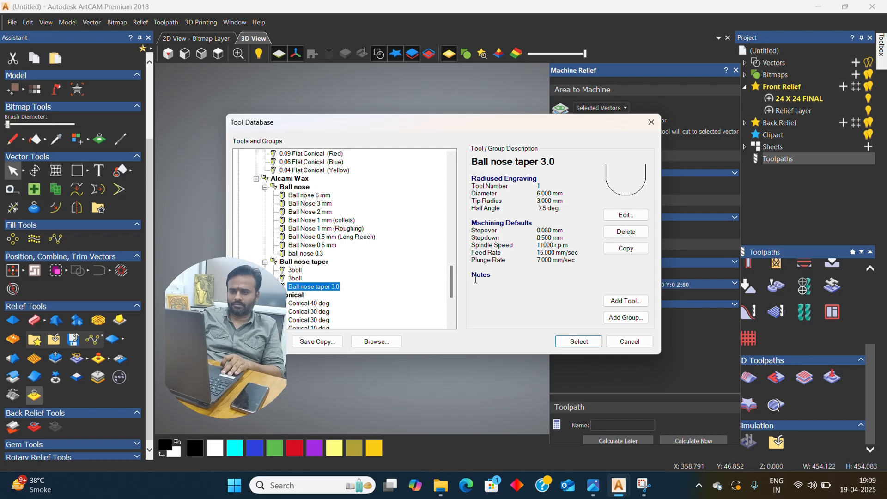
left_click(573, 340)
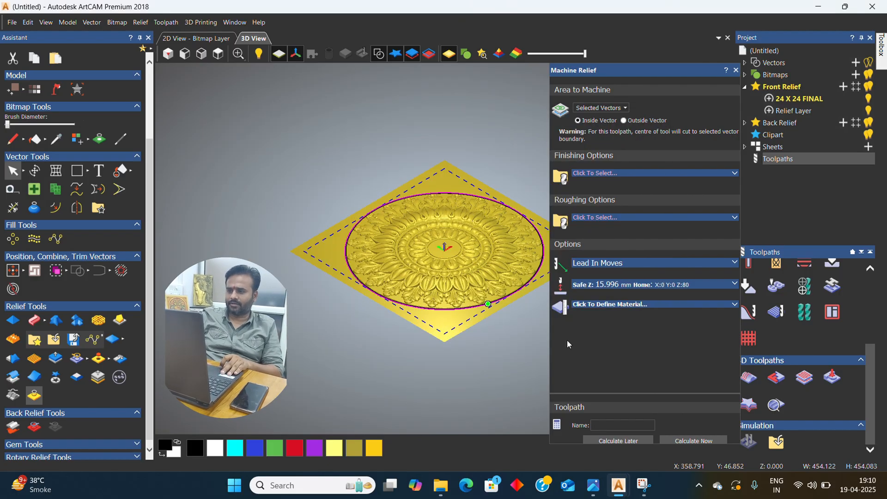
Step: Deselect the current finishing tool and highlight Ball nose taper 3.0 again in the tool database
left_click(639, 173)
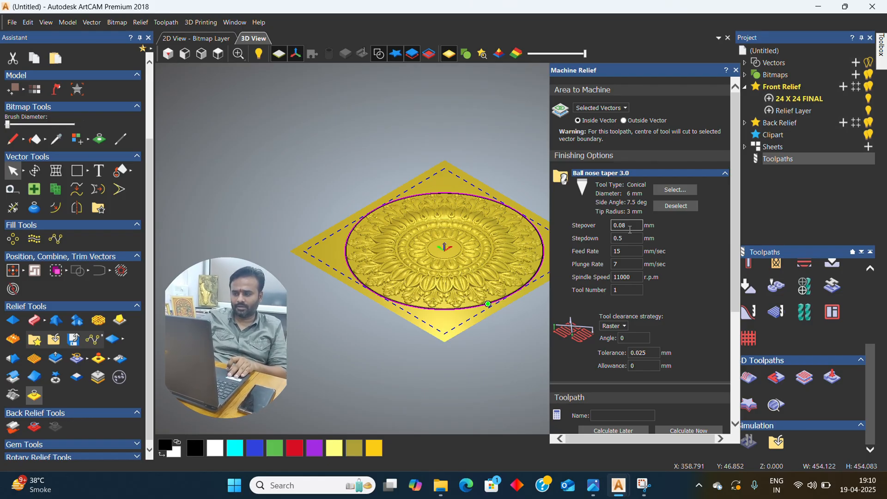
left_click(673, 205)
left_click(683, 173)
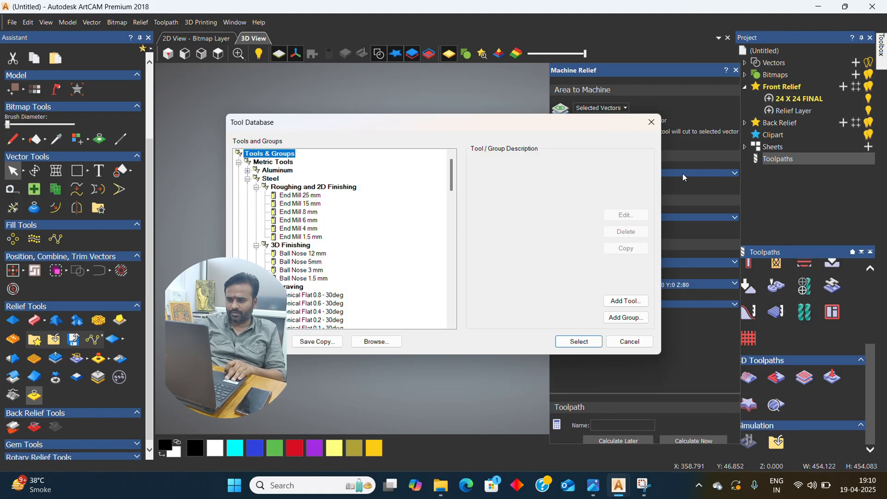
left_click_drag(450, 181, 437, 292)
scroll(438, 292, "down", 3)
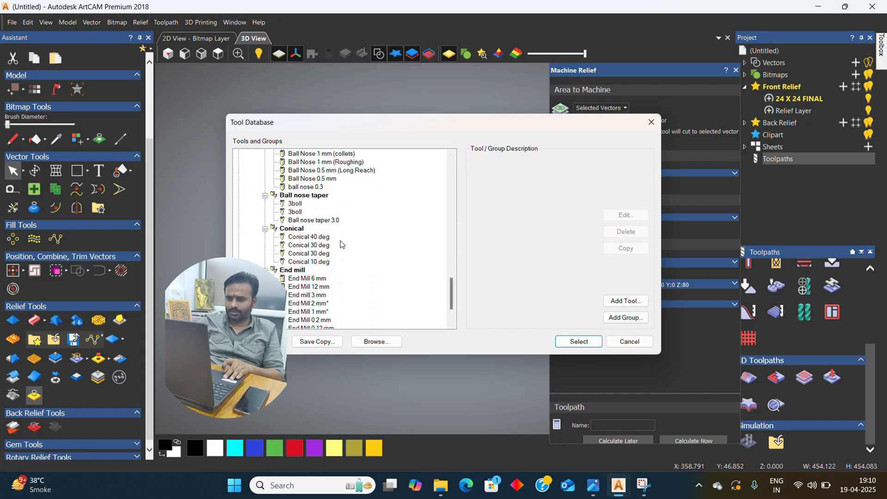
left_click(324, 221)
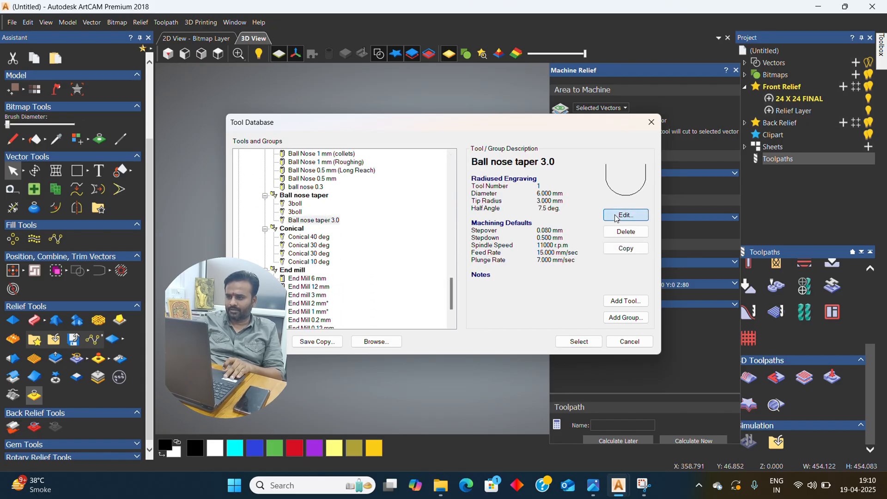
Step: Edit Ball nose taper 3.0 to a tip radius of 1.5 mm and select it as the finishing tool
left_click(614, 215)
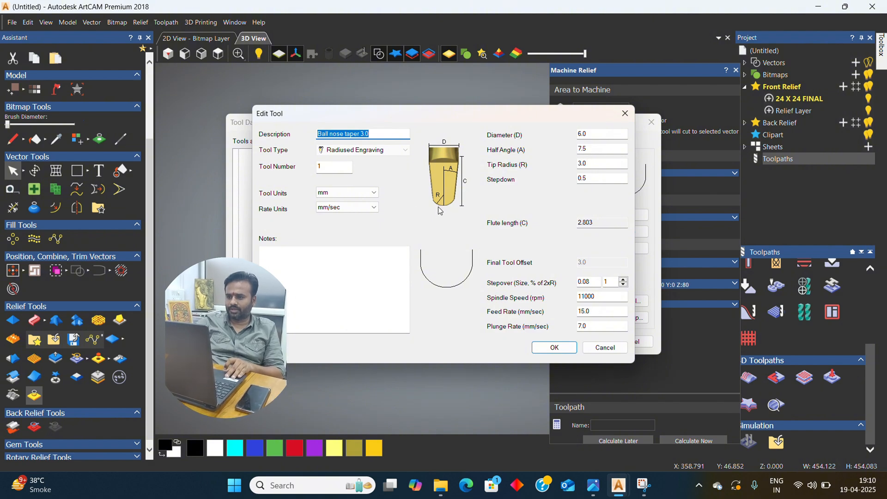
left_click(595, 164)
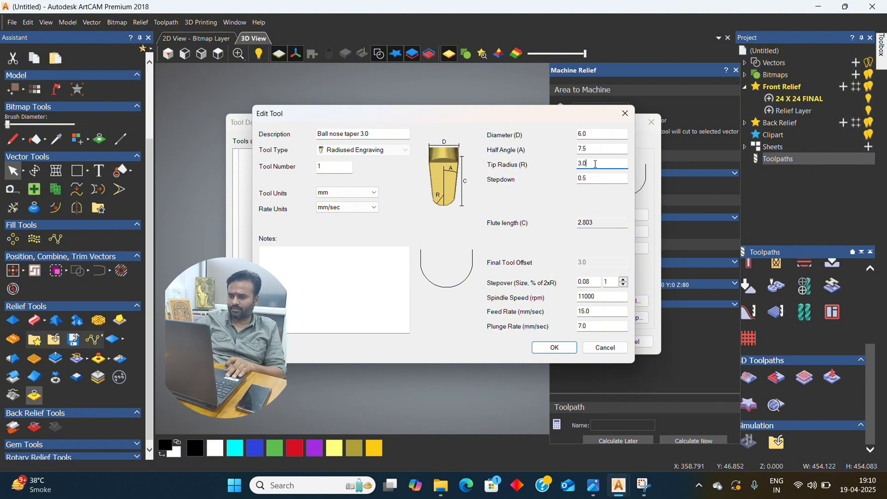
key("BackSpace")
key("BackSpace")
key("BackSpace")
type("1.5")
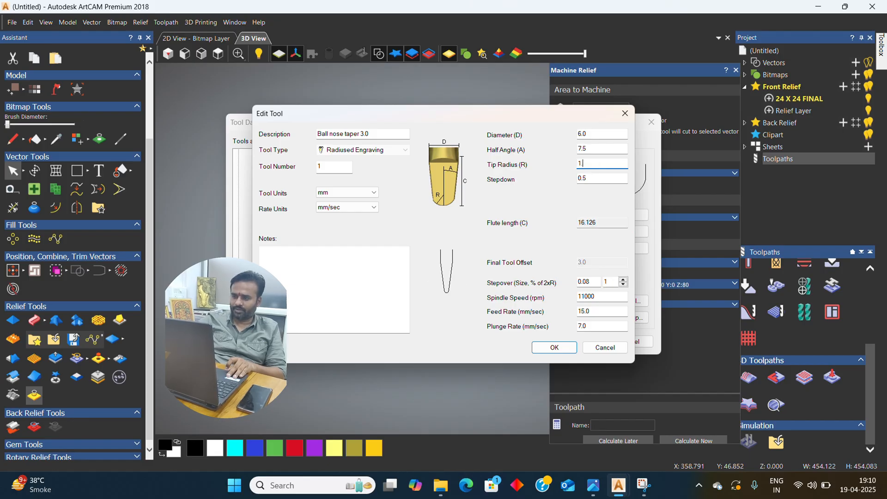
left_click(603, 131)
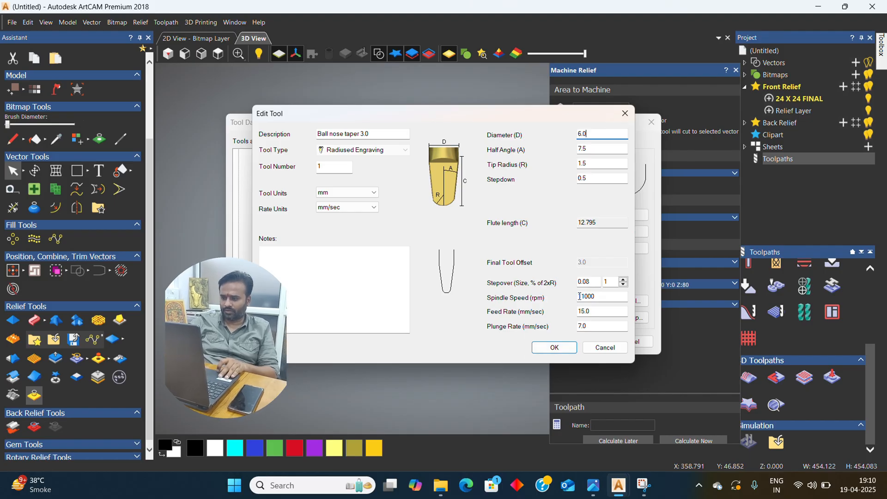
left_click(543, 348)
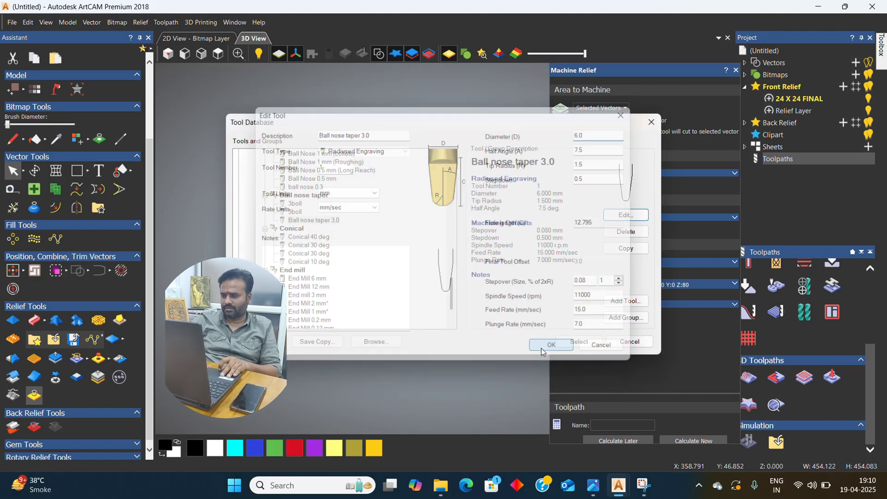
left_click(568, 343)
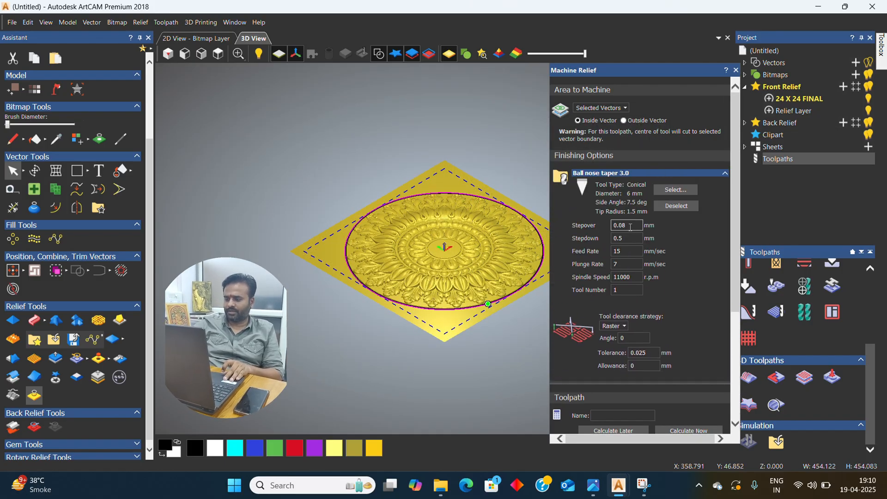
Step: Set the finishing tool's stepover to 0.3 mm
key("BackSpace")
key("BackSpace")
key("BackSpace")
key("BackSpace")
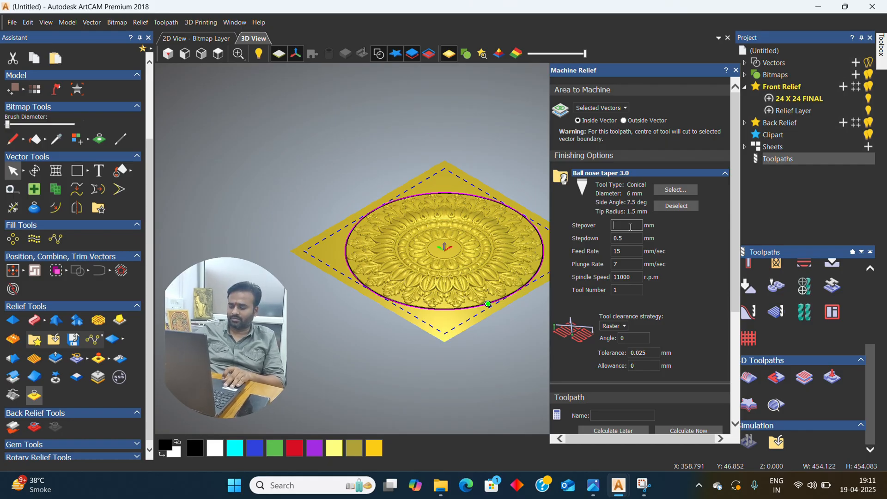
type("0.3")
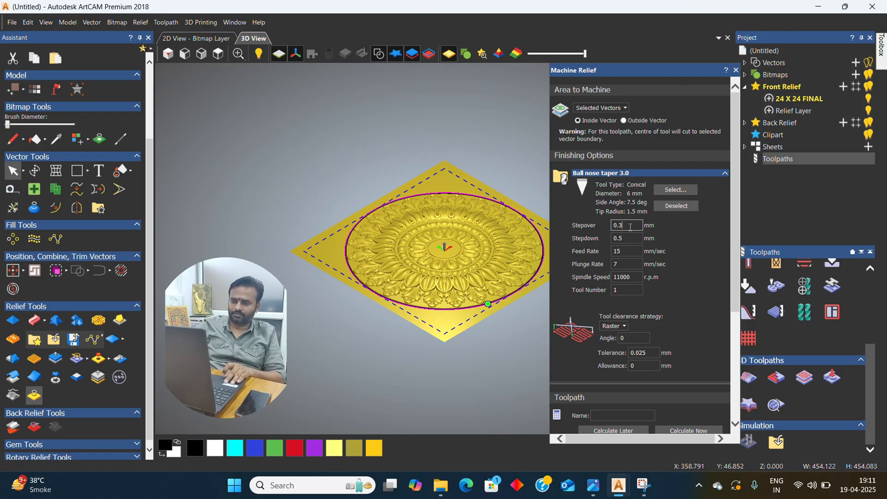
left_click(629, 238)
Step: Set the finishing tool's feed rate to 100 mm/sec and its plunge rate to 85 mm/sec
left_click(629, 251)
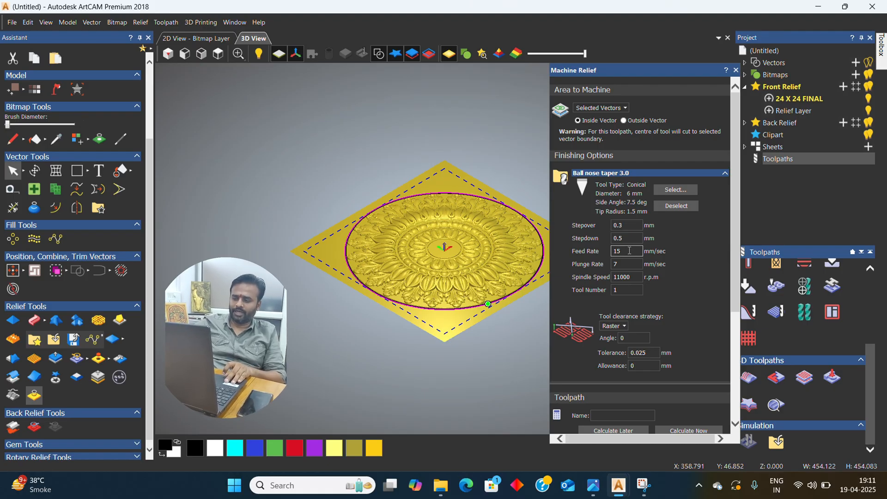
key("BackSpace")
key("BackSpace")
type("1")
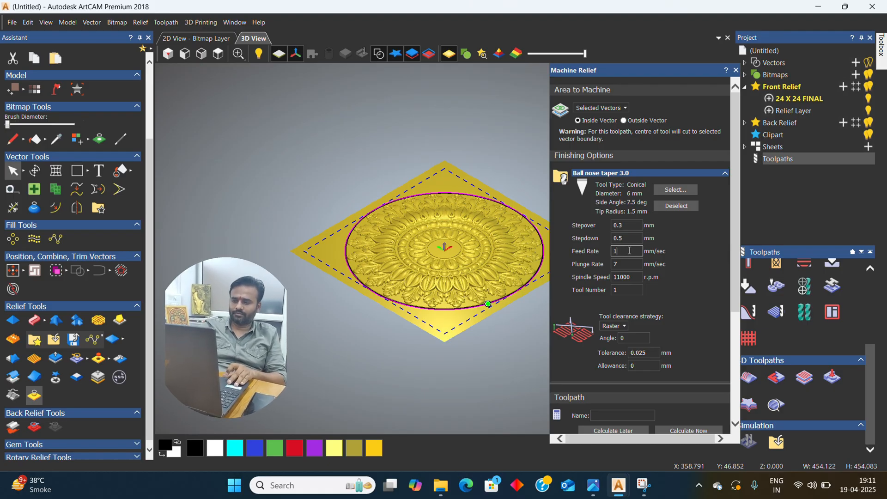
type("00")
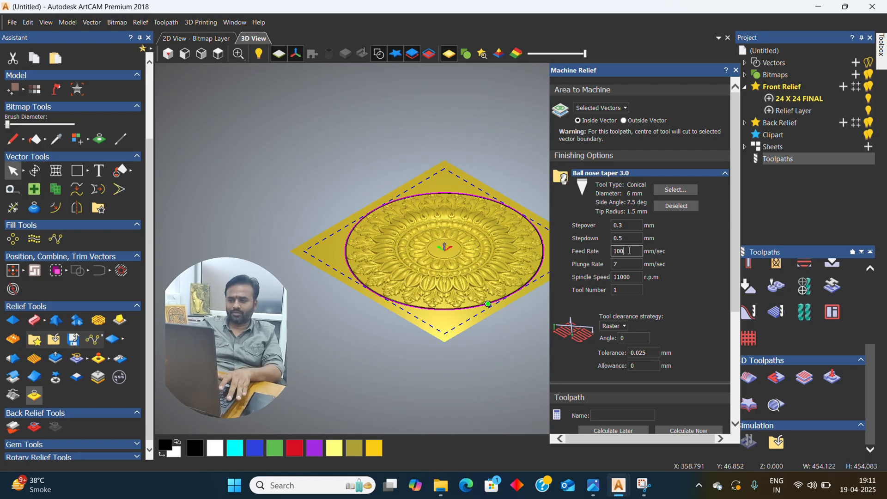
left_click(623, 262)
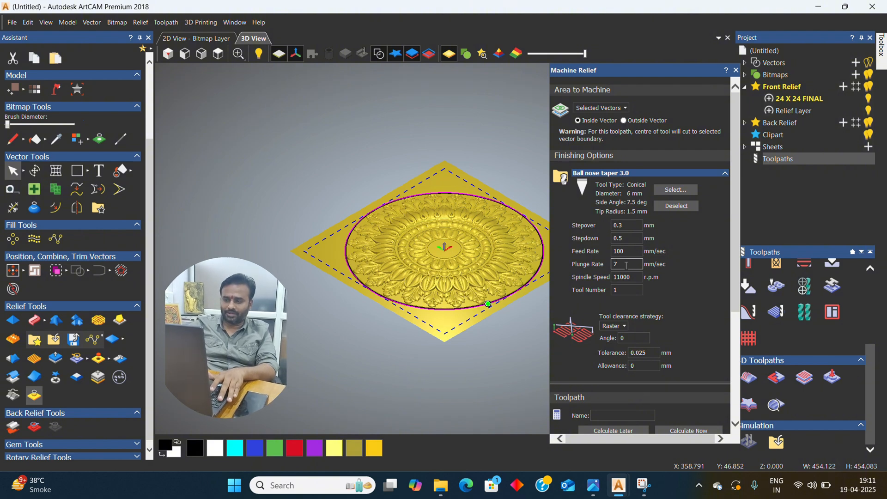
key("BackSpace")
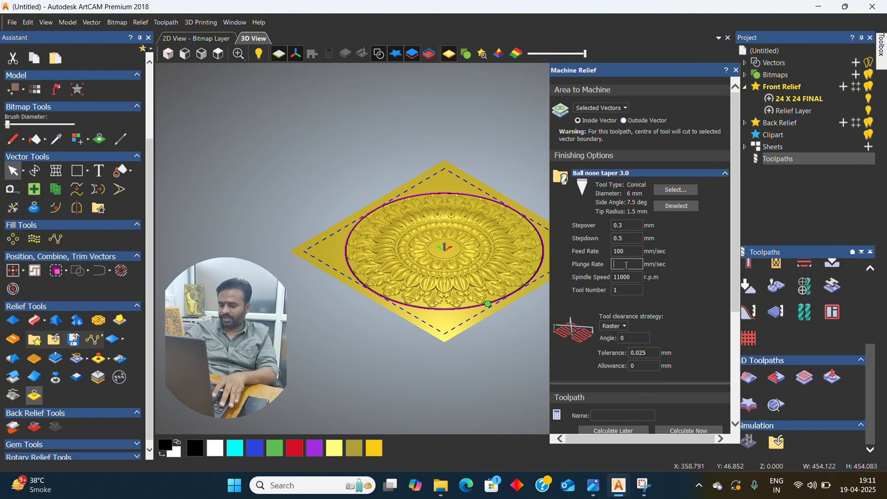
type("85")
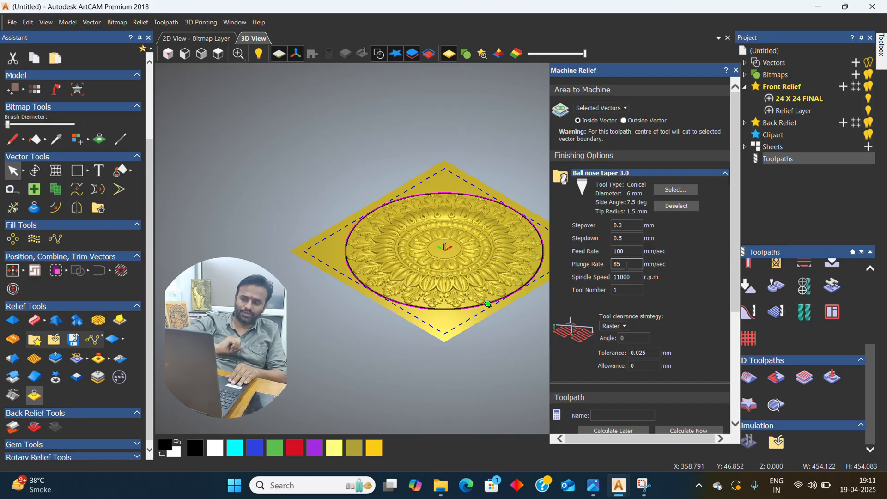
left_click(633, 225)
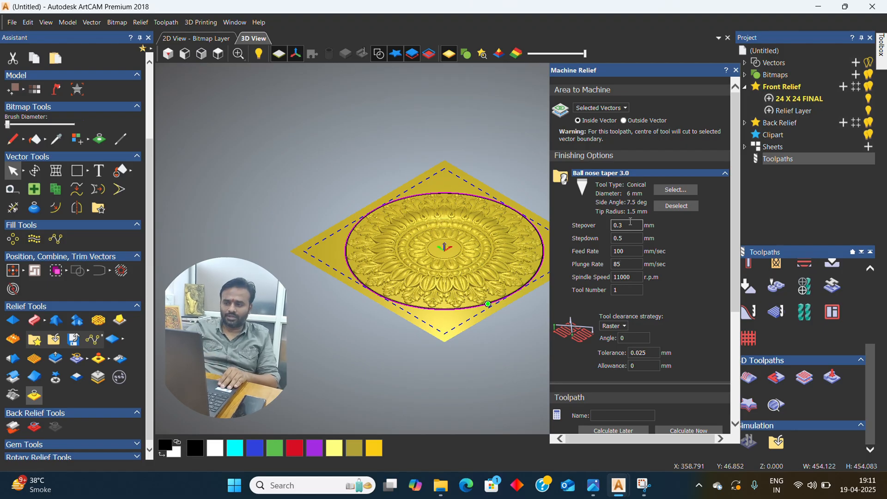
left_click(616, 236)
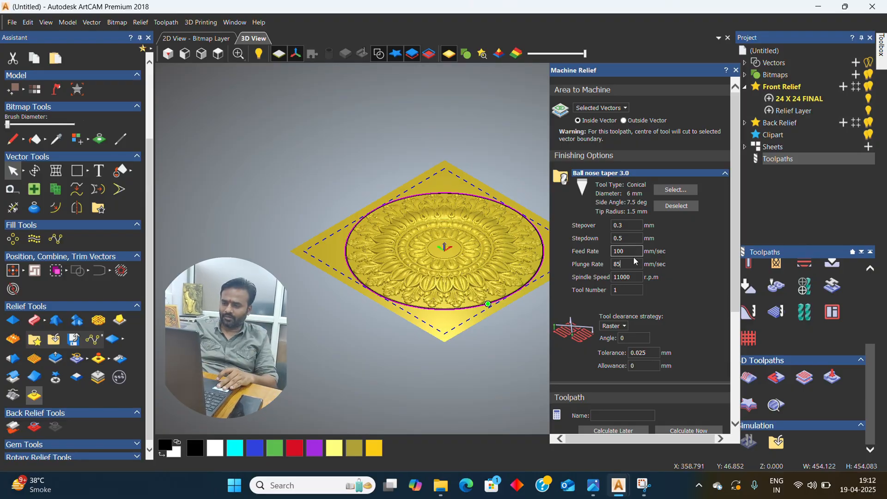
Step: Set the finishing tool's spindle speed to 15000 r.p.m
left_click(635, 277)
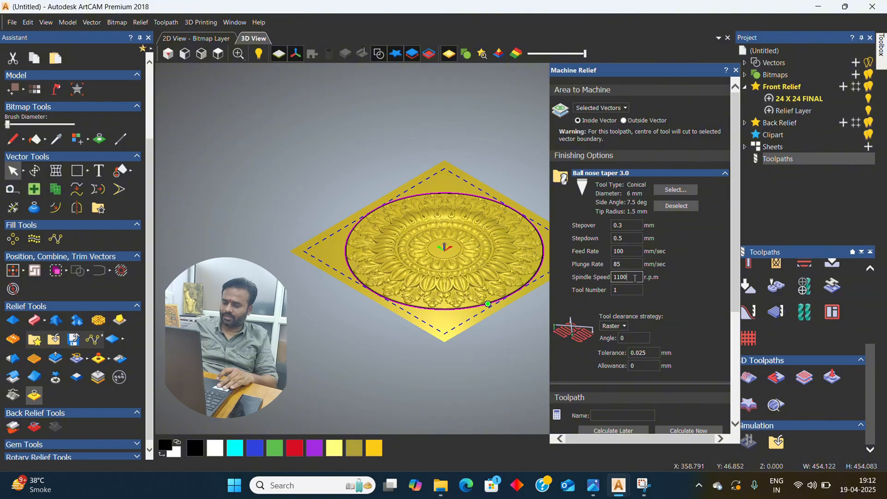
key("BackSpace")
key("BackSpace")
key("BackSpace")
key("BackSpace")
type("15000")
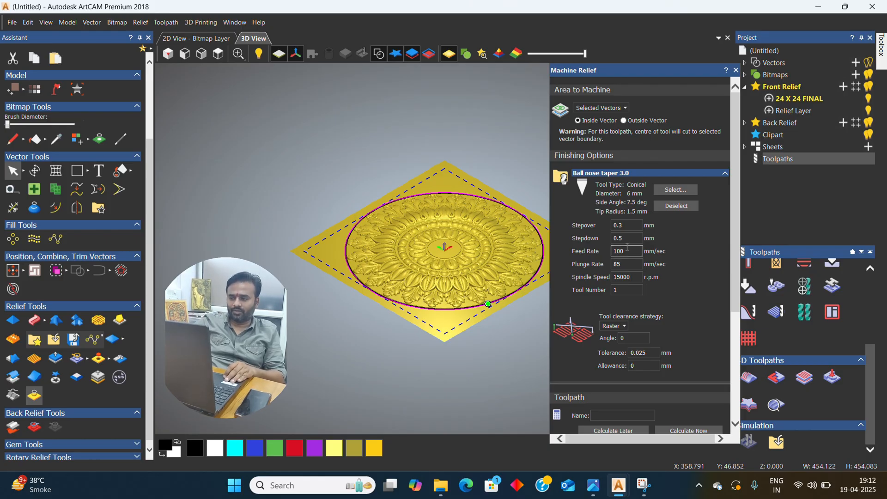
left_click(631, 252)
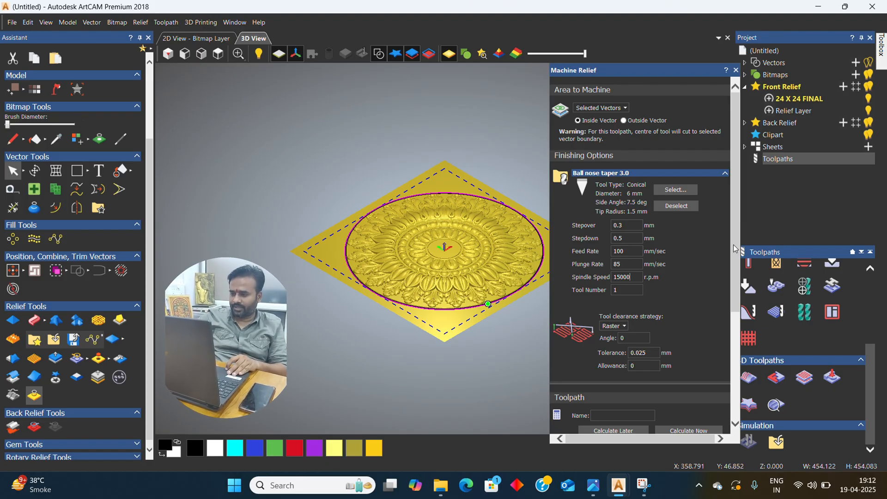
Step: Choose Raster as the tool clearance strategy for the finishing pass
left_click_drag(735, 242, 736, 316)
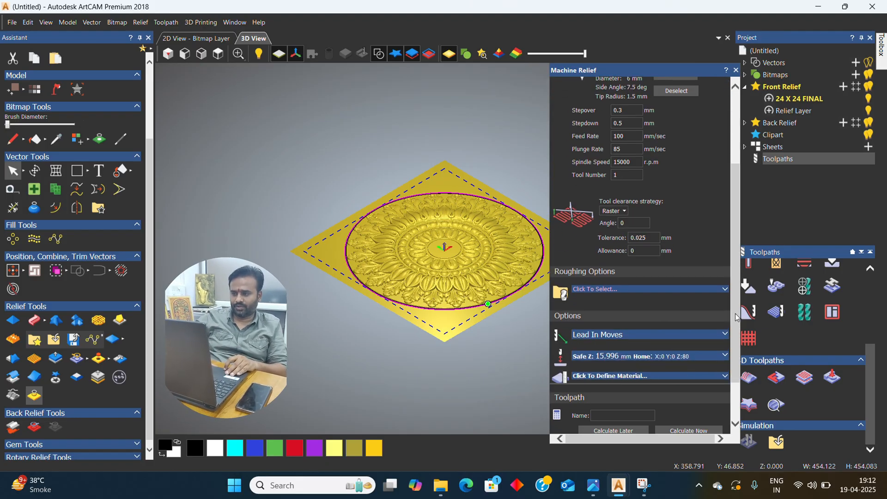
left_click(625, 217)
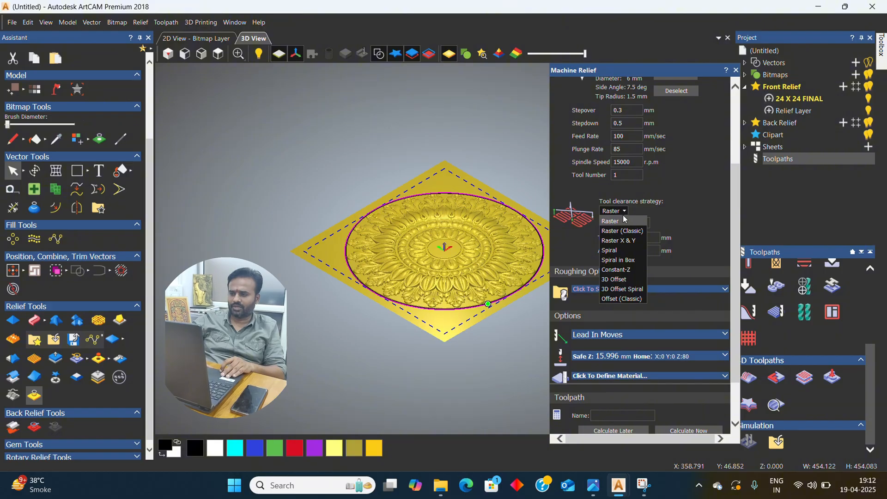
left_click(615, 221)
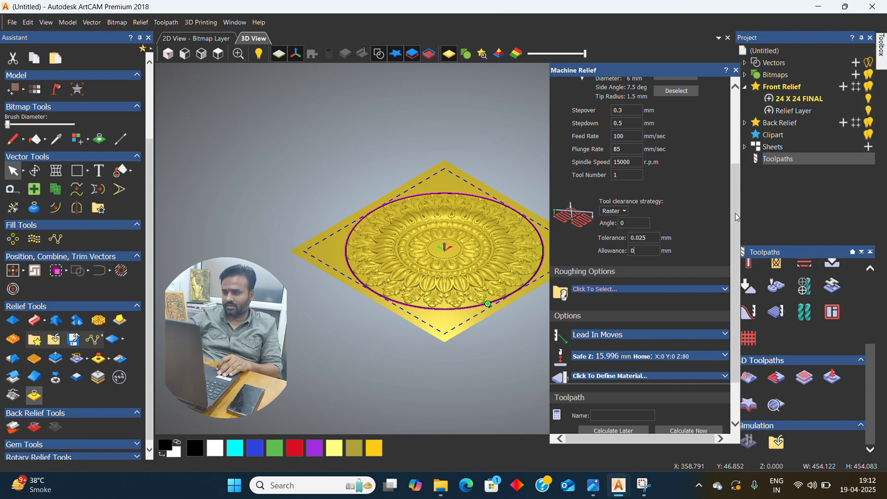
Step: Set the toolpath's Safe Z height to 20 mm
left_click_drag(735, 213, 736, 250)
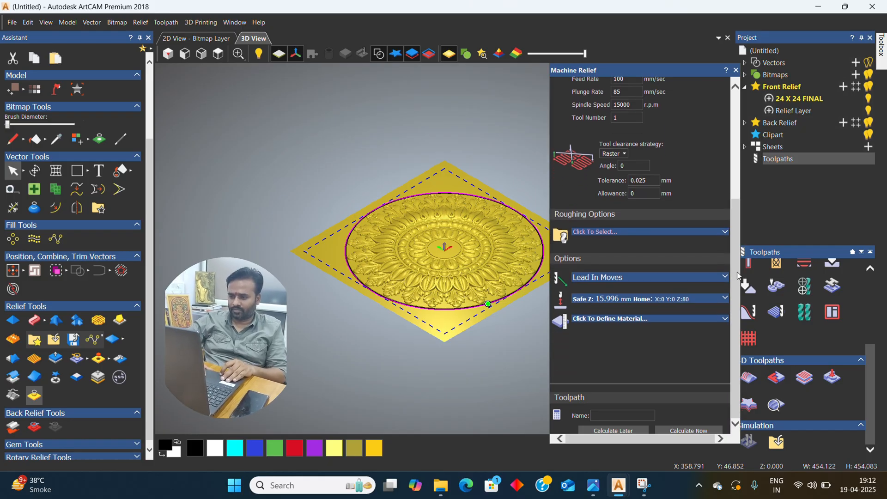
left_click(725, 299)
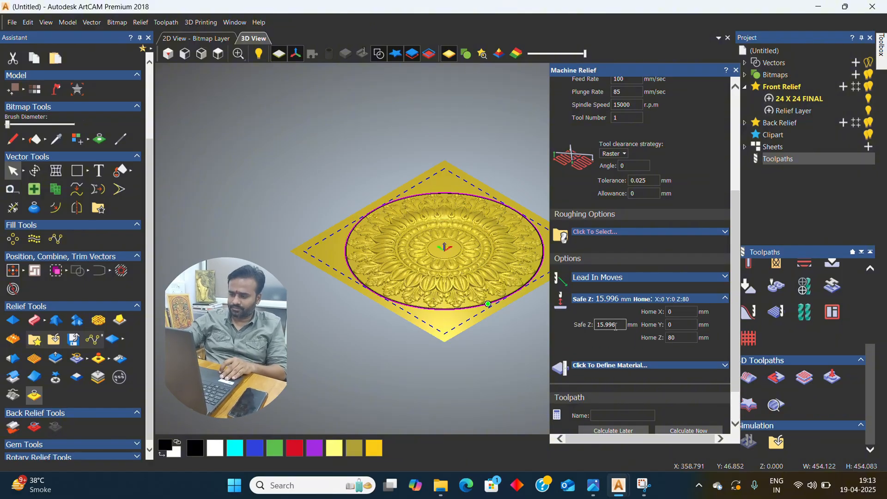
key("BackSpace")
key("BackSpace")
key("BackSpace")
key("BackSpace")
key("BackSpace")
key("BackSpace")
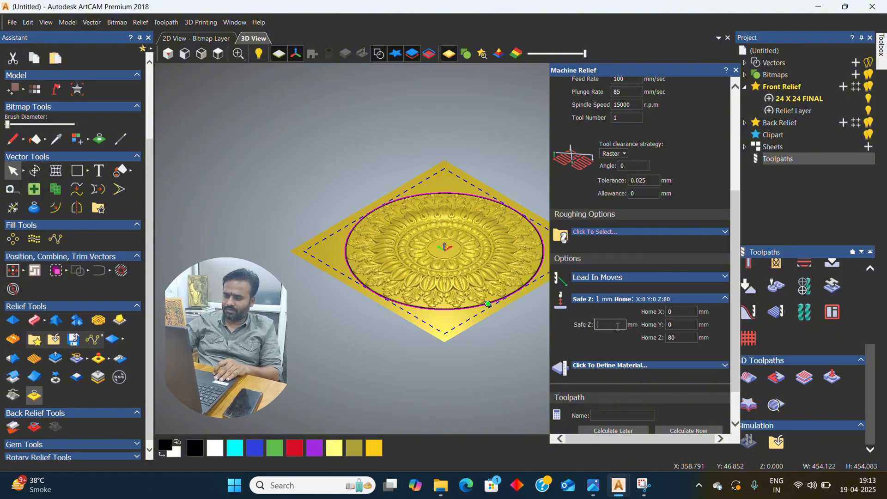
type("20")
Step: Set the tool's Home Z position to 50 mm
left_click(682, 337)
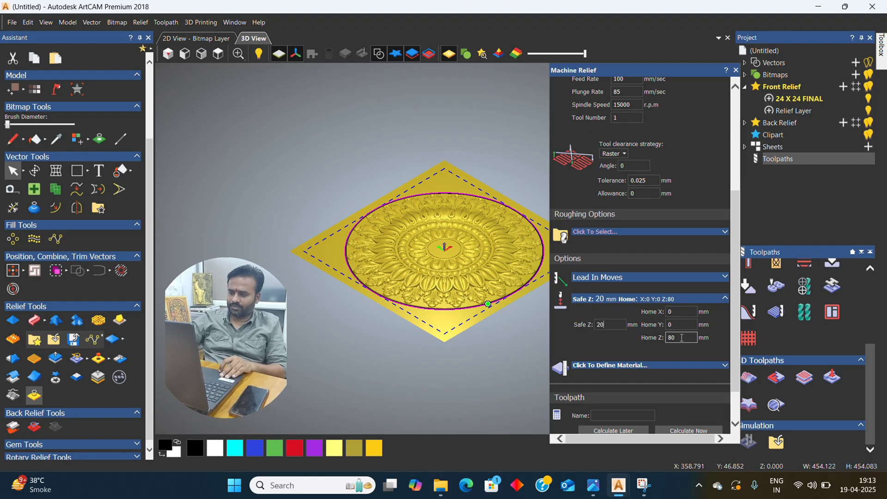
key("BackSpace")
key("BackSpace")
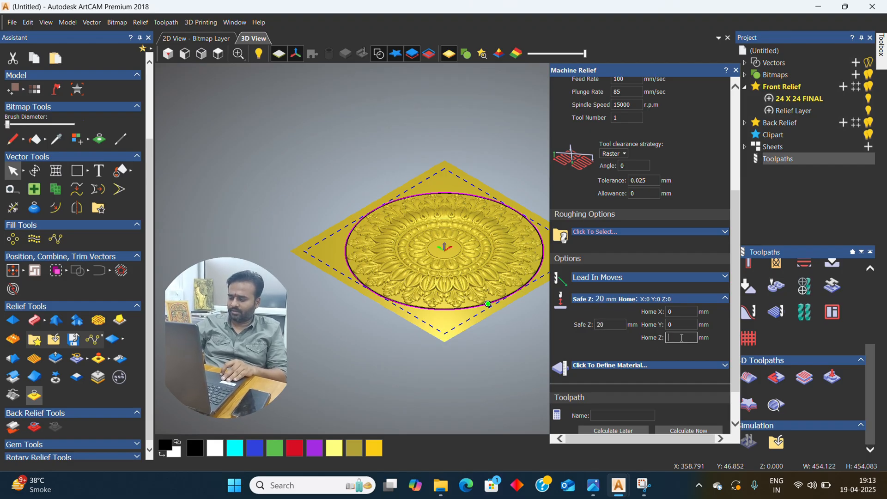
type("50")
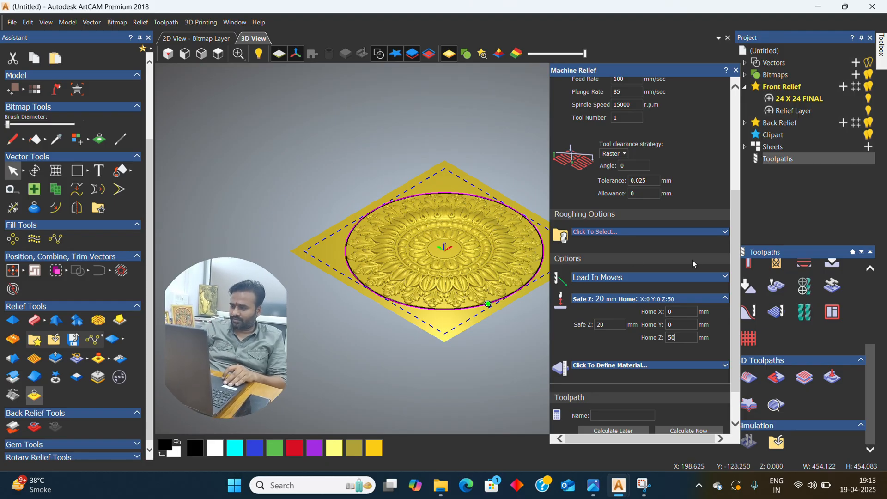
Step: Define the Machine Relief toolpath's material with a thickness of 25 mm
left_click_drag(734, 253, 735, 301)
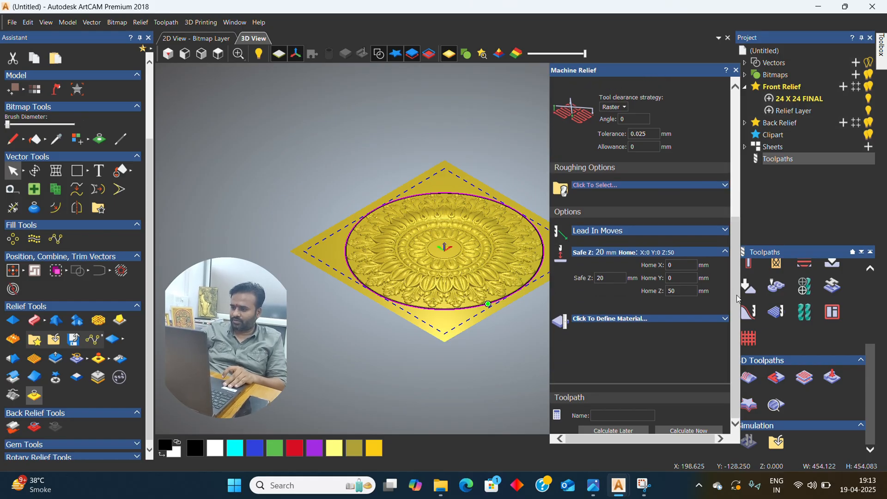
left_click(718, 321)
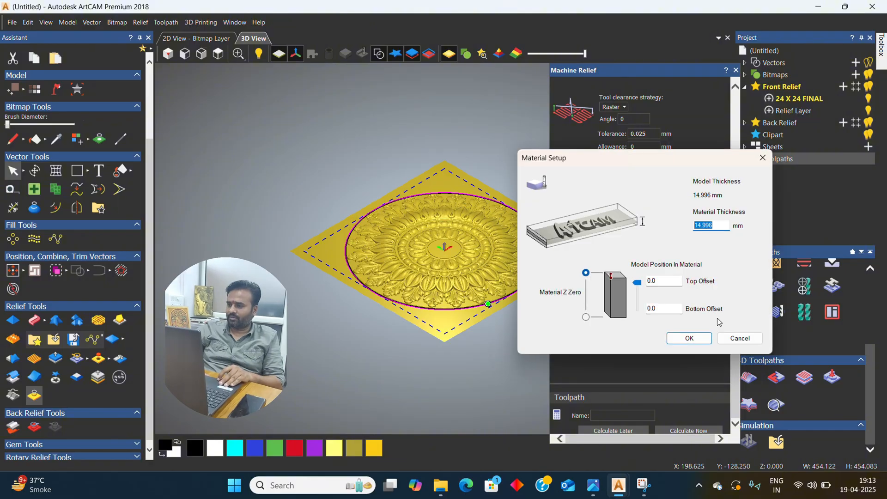
left_click(719, 228)
key("BackSpace")
key("BackSpace")
key("BackSpace")
key("BackSpace")
key("BackSpace")
key("BackSpace")
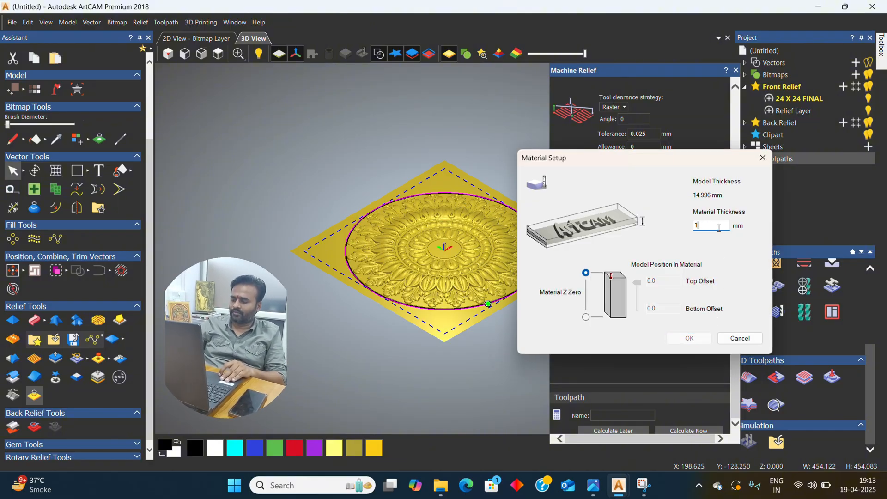
type("25")
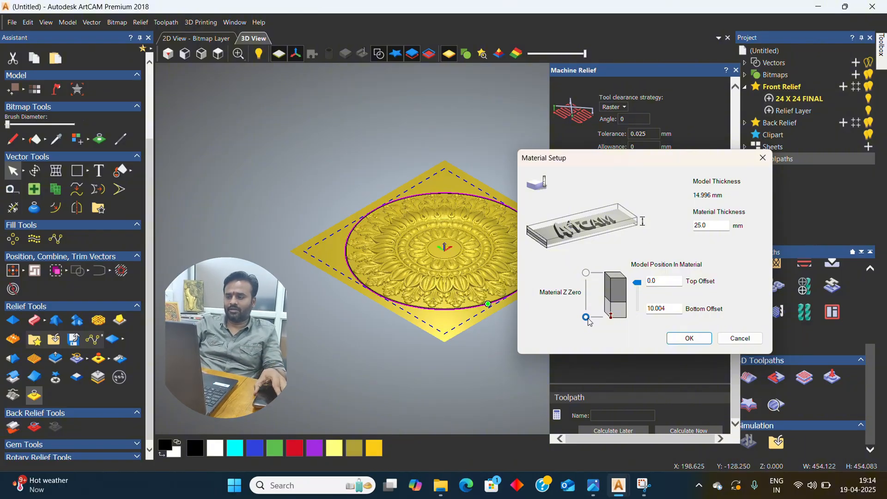
Step: Place the material Z zero on the block's top face with a 0 mm top offset and accept the material setup
left_click(585, 273)
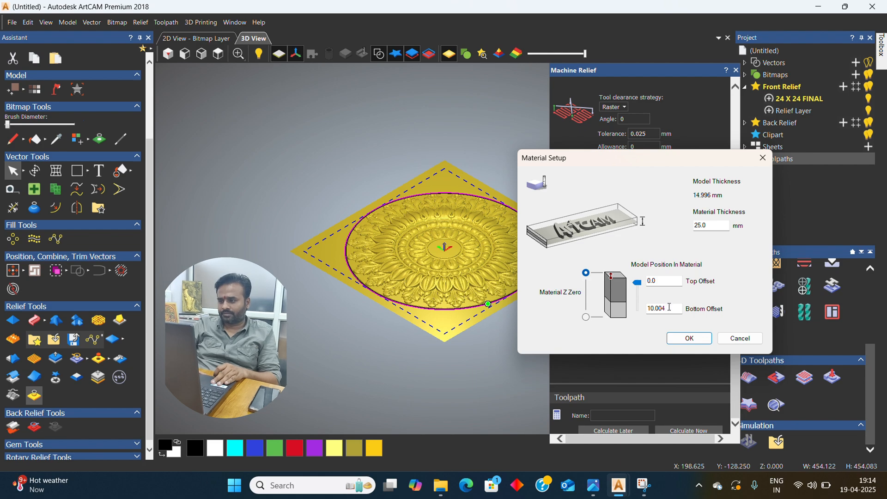
left_click(661, 281)
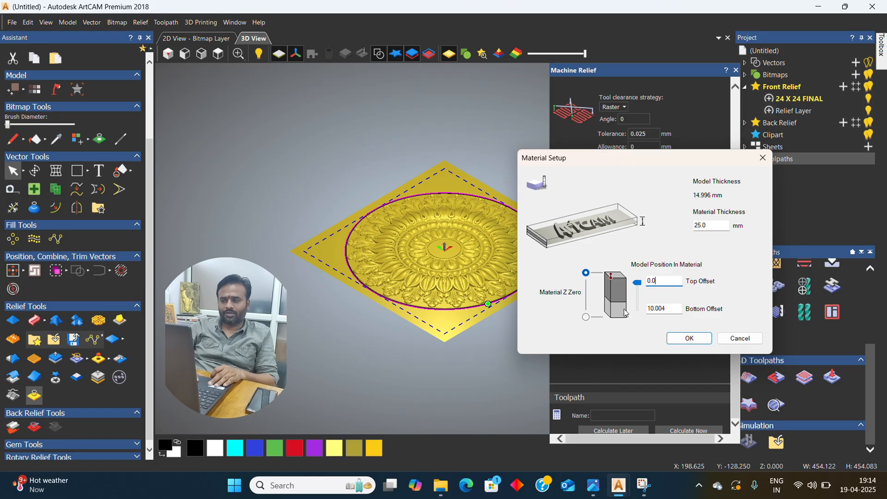
left_click(688, 338)
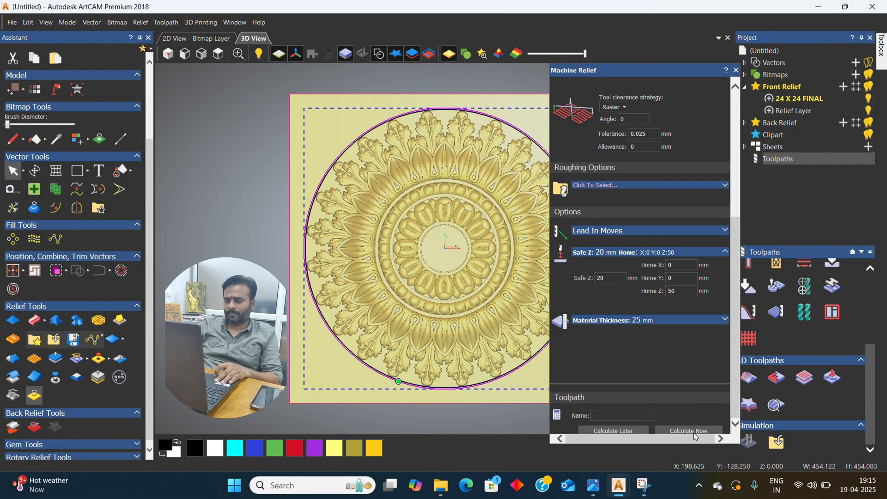
Step: Calculate the Machine Relief toolpath, close its settings and list it in the project tree in isometric view
left_click(694, 431)
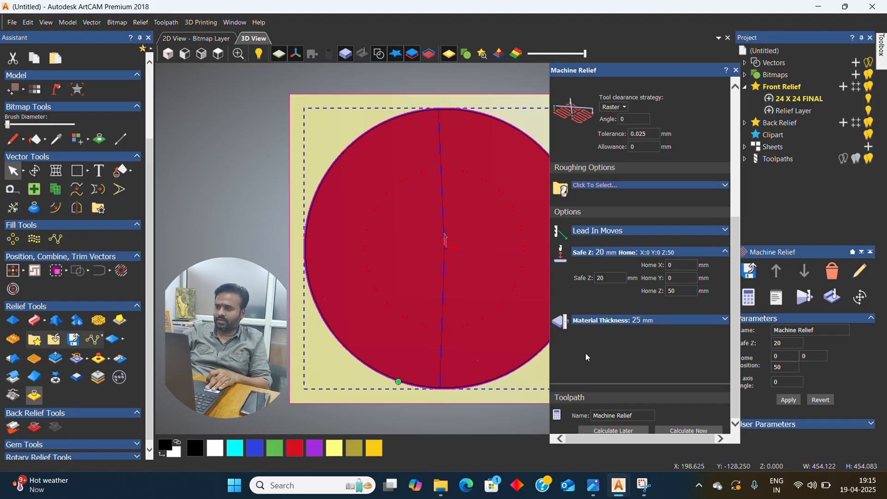
left_click(736, 70)
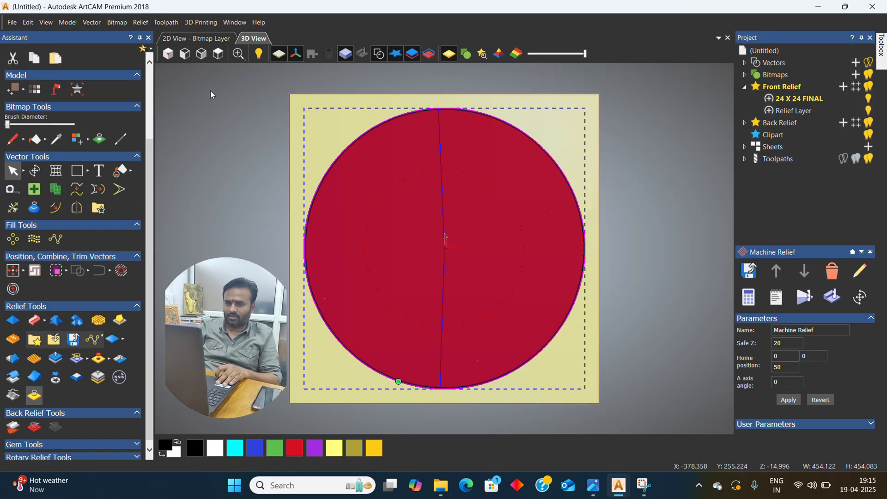
left_click(169, 55)
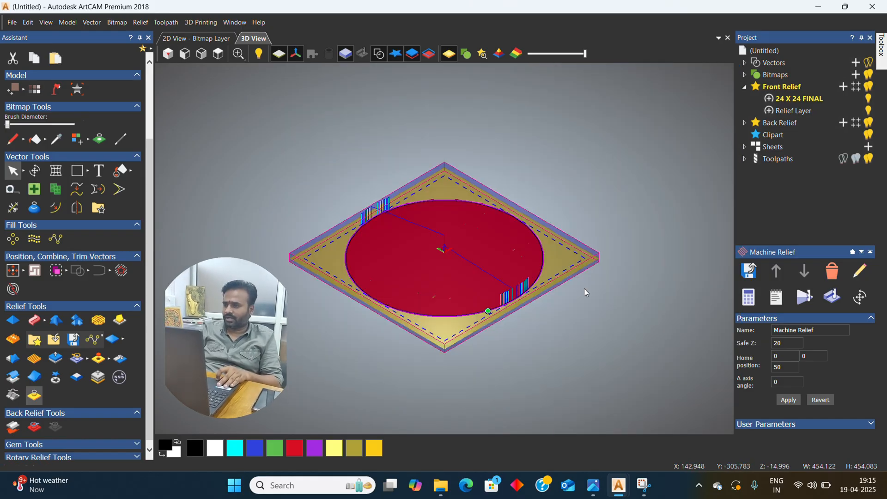
left_click(745, 159)
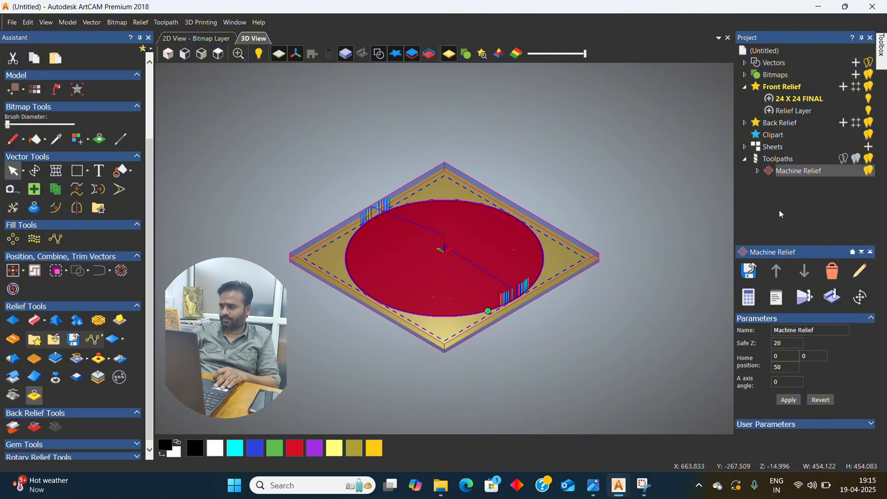
Step: Start simulating the Machine Relief toolpath on a whole-model block at standard resolution
left_click(812, 301)
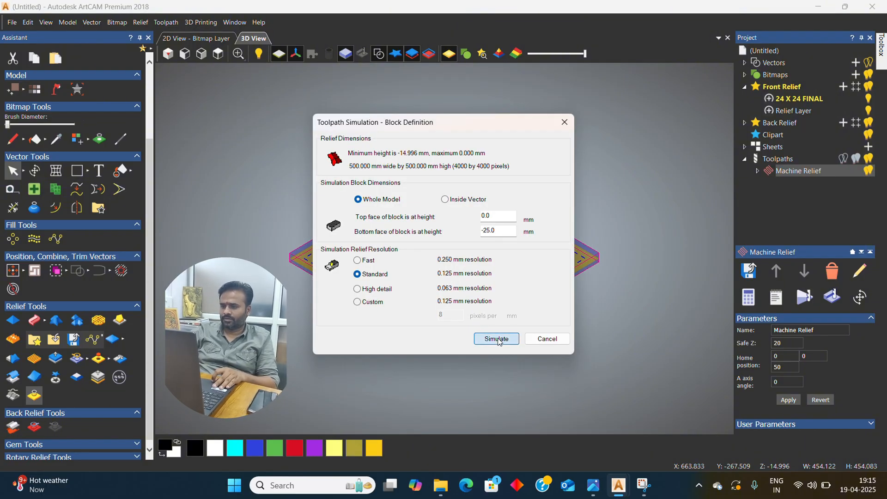
left_click(490, 331)
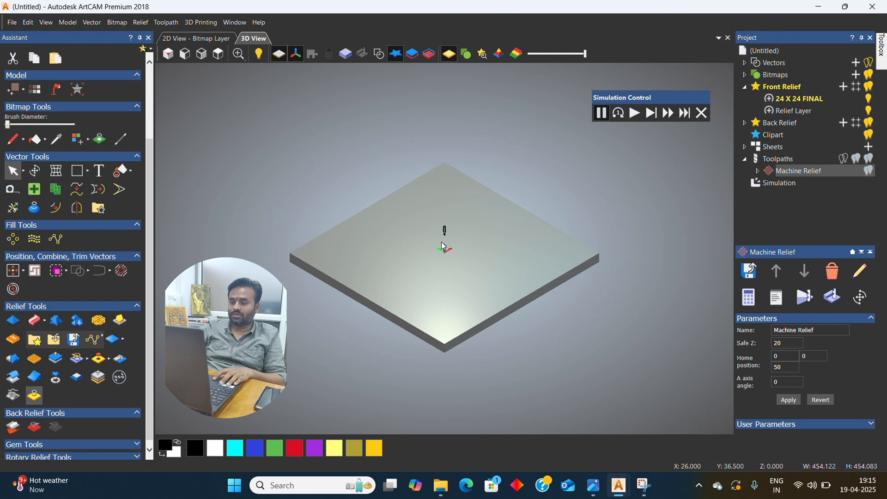
scroll(443, 246, "up", 2)
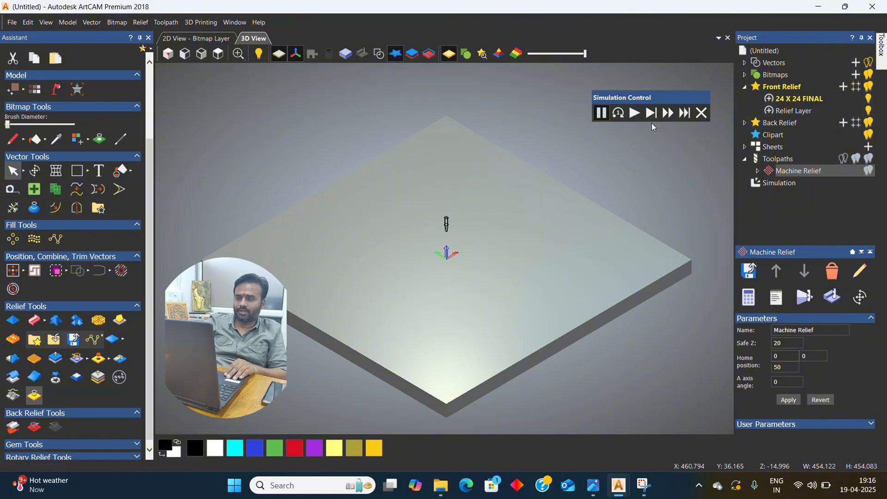
Step: Step the simulation forward move by move, then run it continuously to watch the first raster cuts
left_click(618, 113)
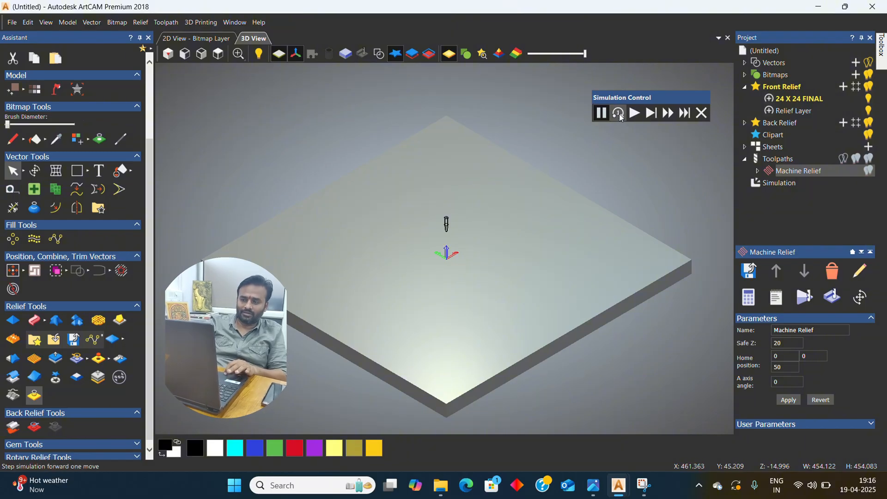
left_click(618, 113)
left_click(618, 114)
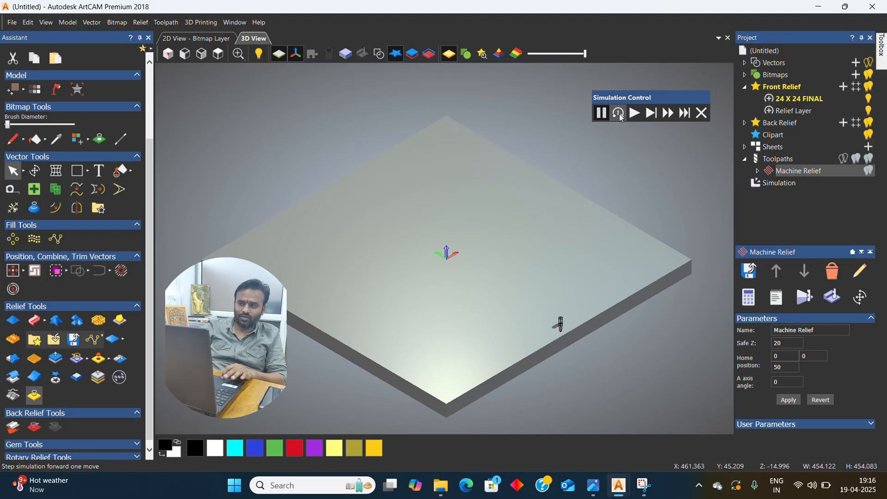
left_click(618, 113)
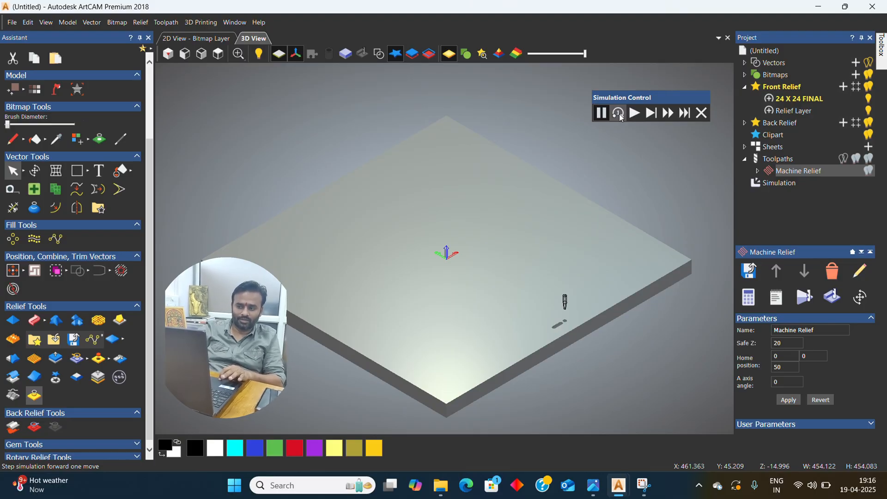
left_click(618, 114)
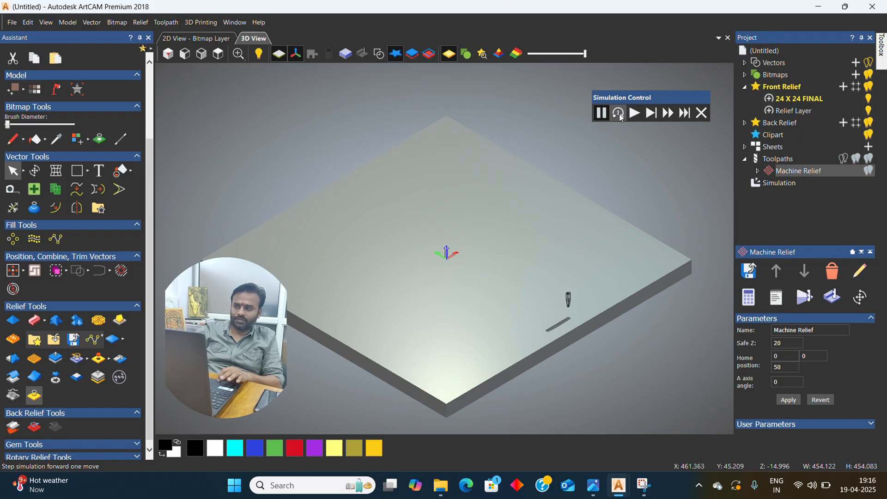
left_click(619, 115)
left_click(659, 117)
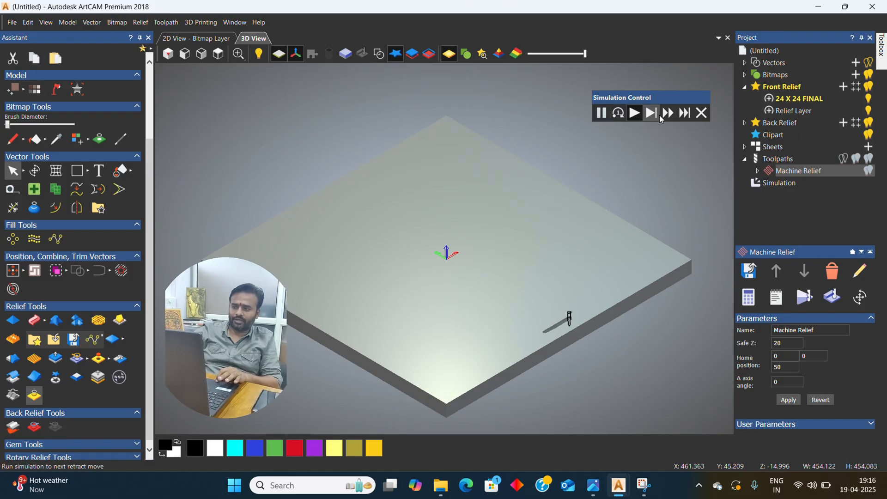
left_click(666, 118)
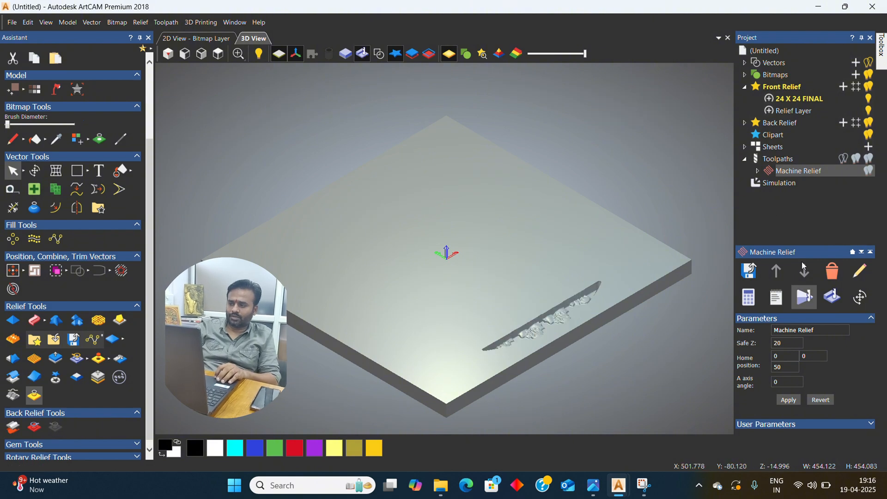
Step: Simulate the complete Machine Relief toolpath at once and examine the carved block from above and in isometric view
left_click(831, 299)
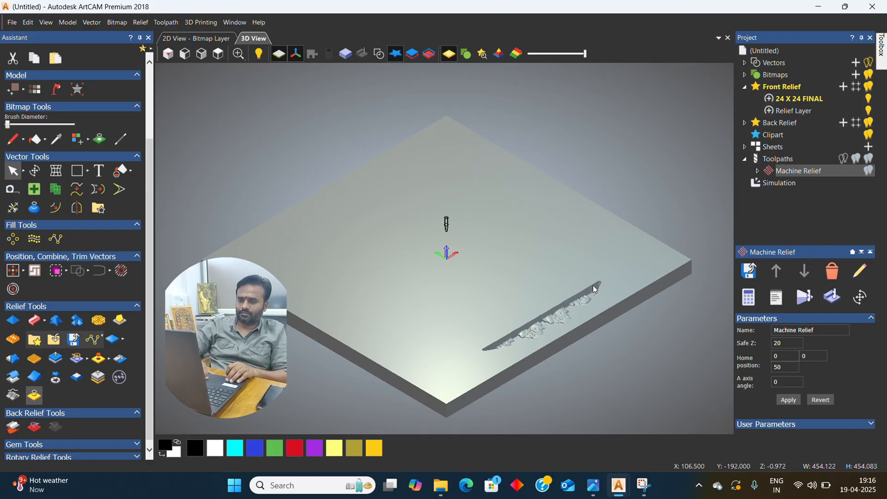
left_click(218, 55)
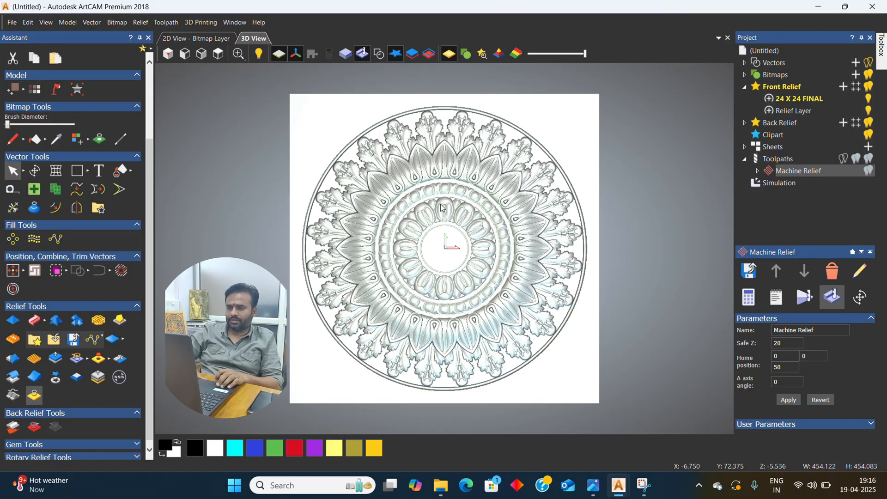
scroll(442, 208, "up", 2)
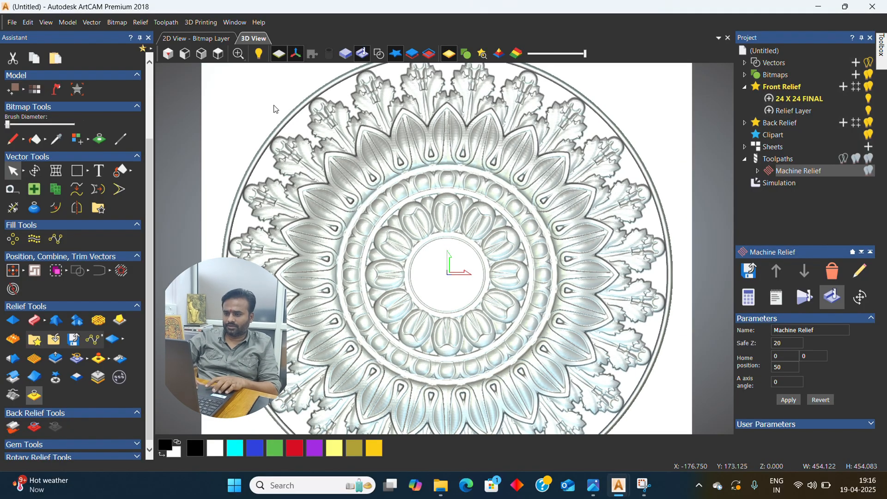
scroll(361, 185, "up", 2)
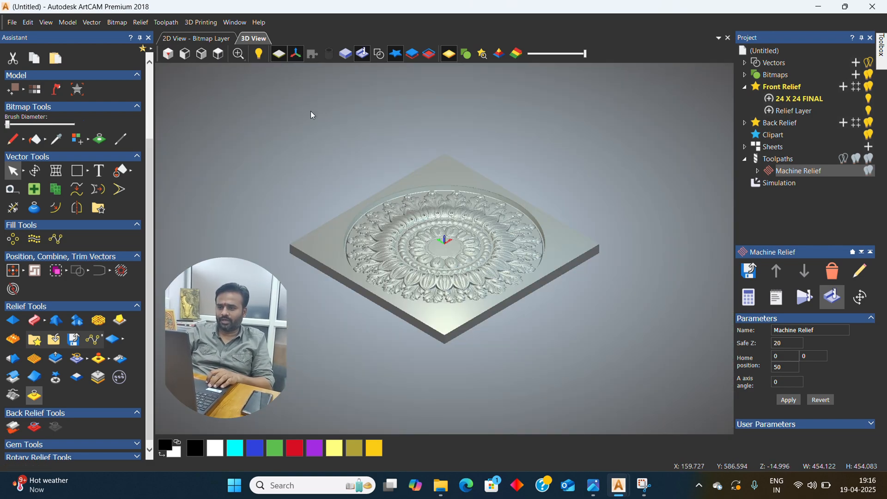
left_click(218, 54)
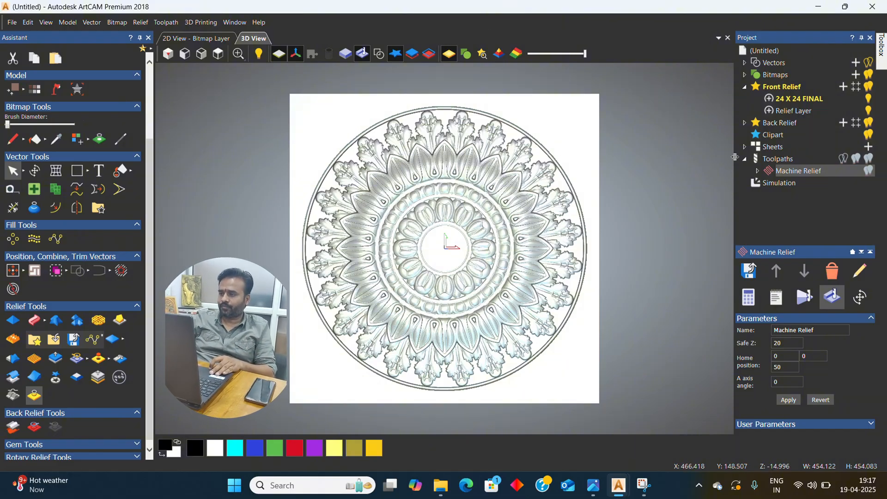
Step: Reset the simulation block and delete the simulation to return to the original relief
left_click(776, 159)
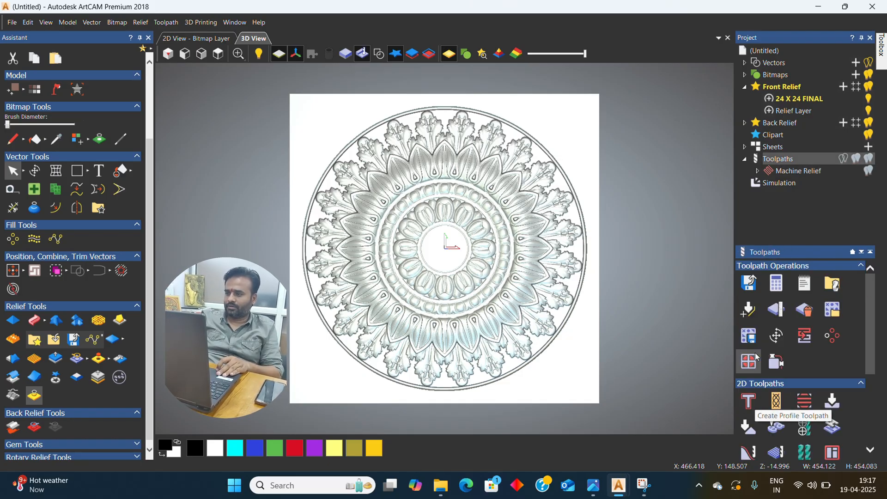
left_click(782, 185)
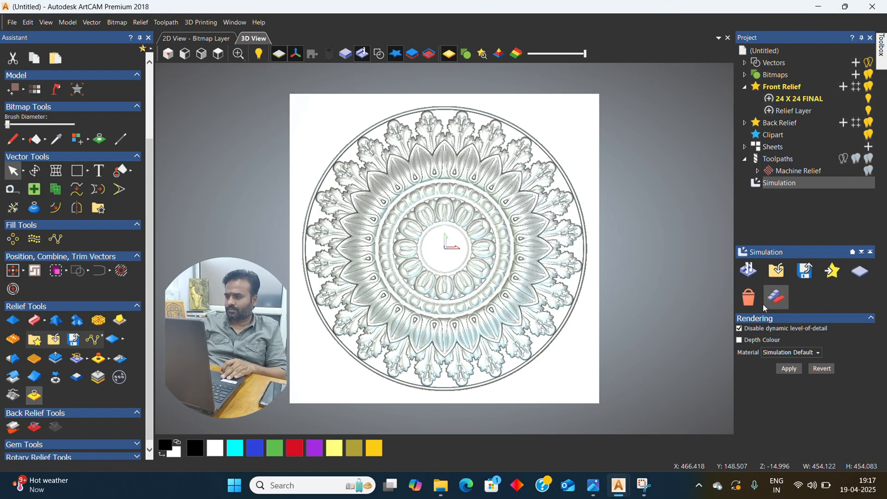
left_click(861, 274)
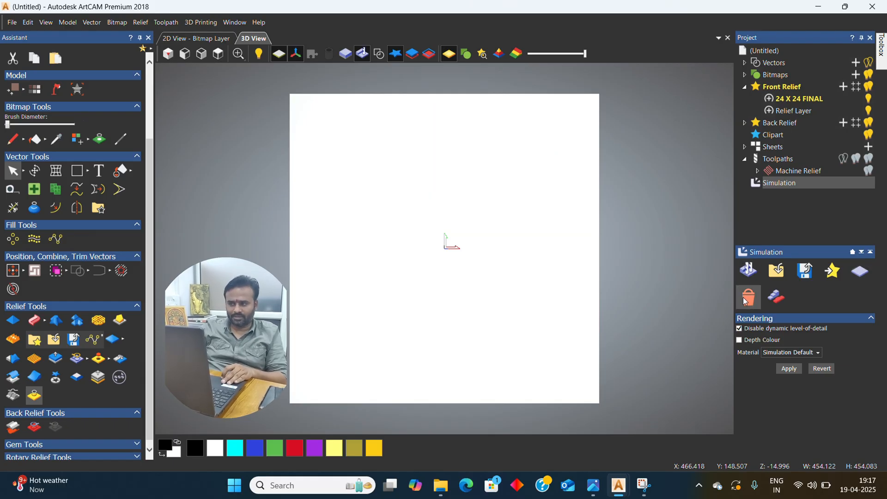
left_click(785, 170)
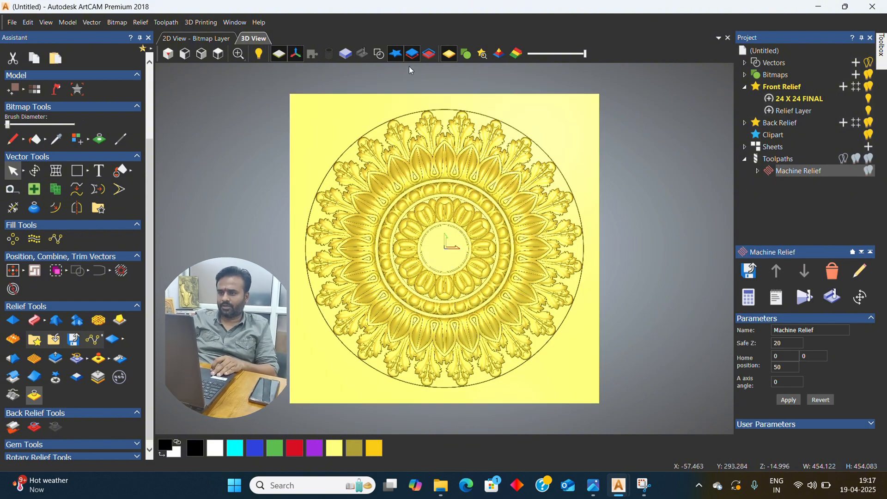
Step: Show the vectors in the 3D view and start a Profile toolpath for the selected circle around the relief
left_click(377, 54)
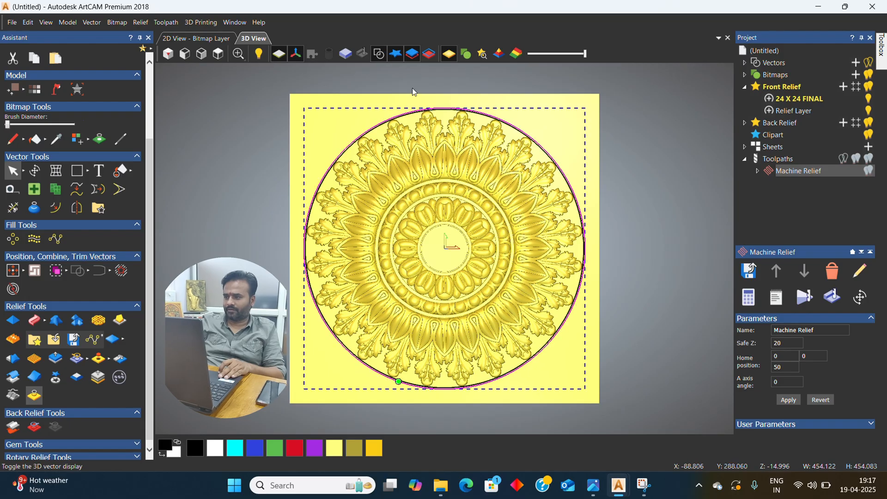
left_click(777, 159)
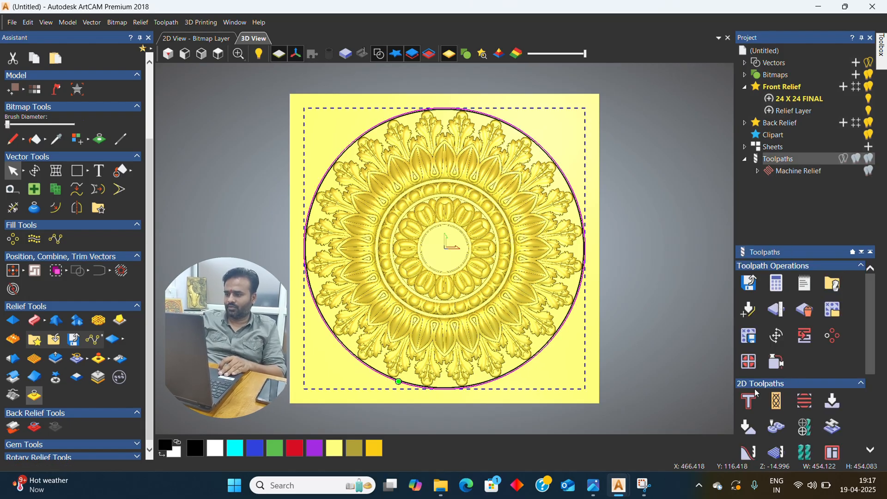
left_click(750, 399)
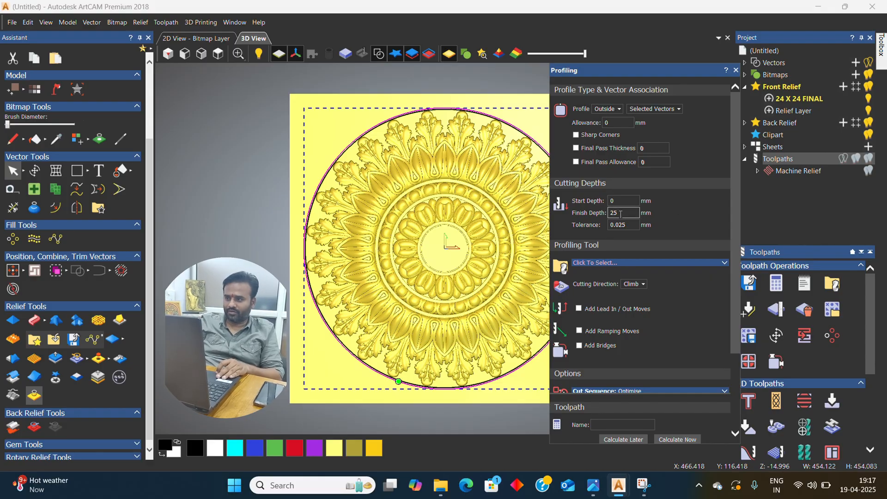
Step: Choose the End Mill 6 mm from the steel roughing and 2D finishing group as the profiling tool
scroll(732, 208, "down", 3)
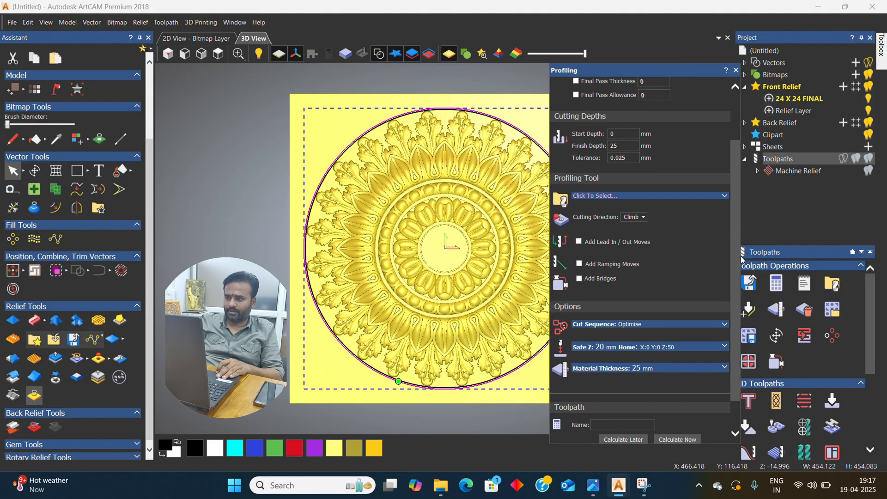
left_click(685, 195)
left_click(309, 220)
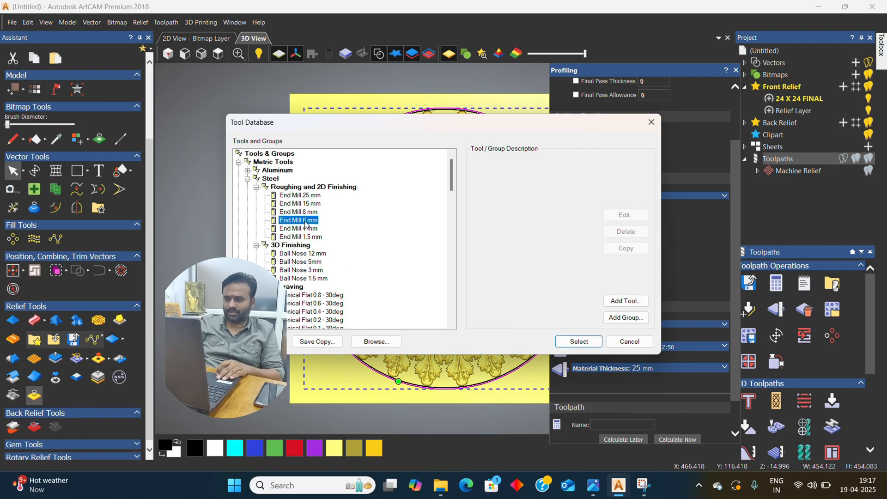
left_click(575, 345)
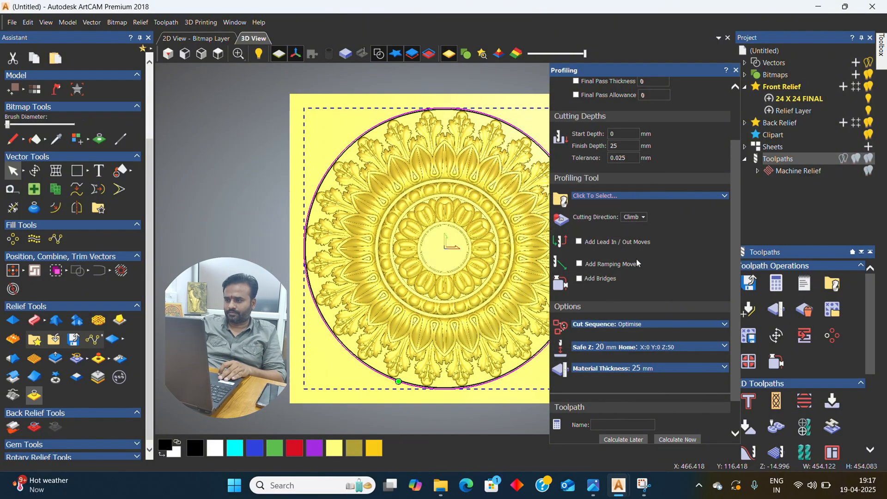
Step: Set the stepdown of the End Mill 6 mm profiling tool to 4.0 mm
left_click(669, 196)
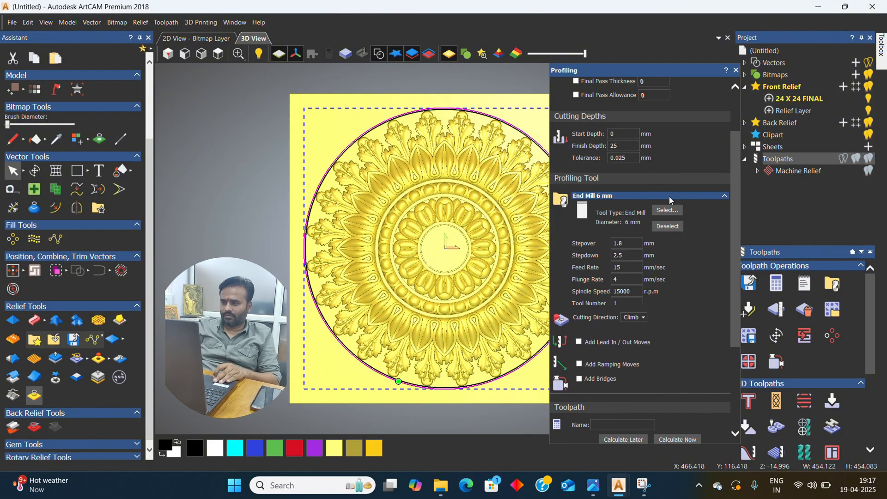
left_click(627, 255)
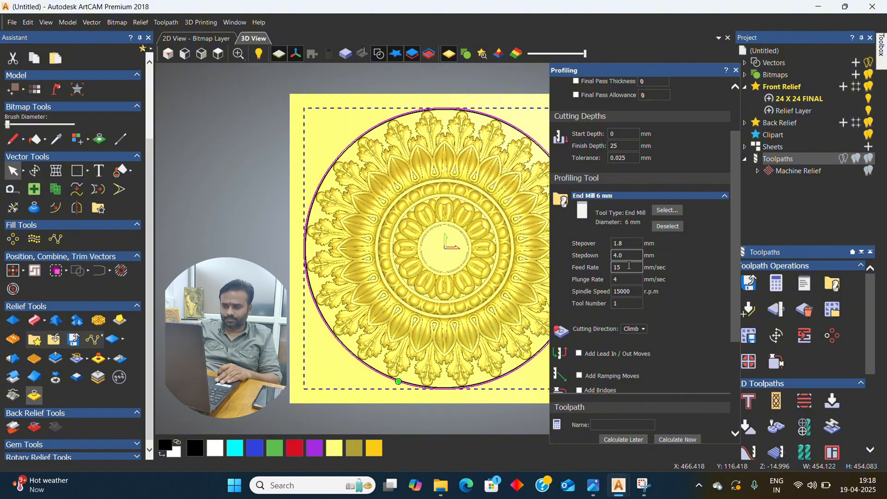
left_click(630, 268)
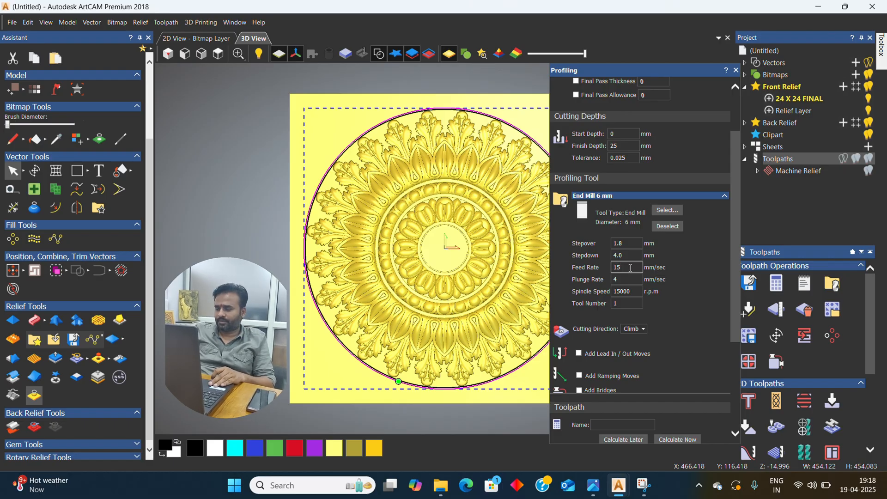
Step: Set the profile's automatic cut sequence to Left to Right
left_click_drag(737, 243, 738, 278)
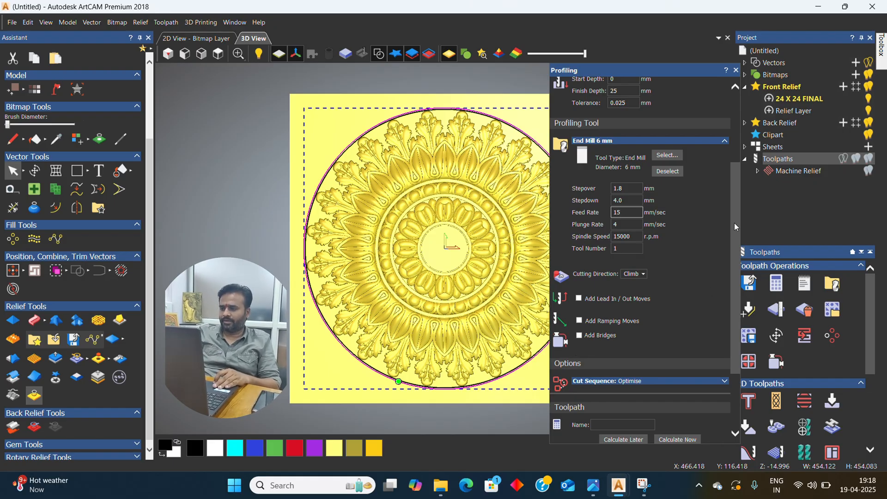
left_click_drag(733, 222, 733, 280)
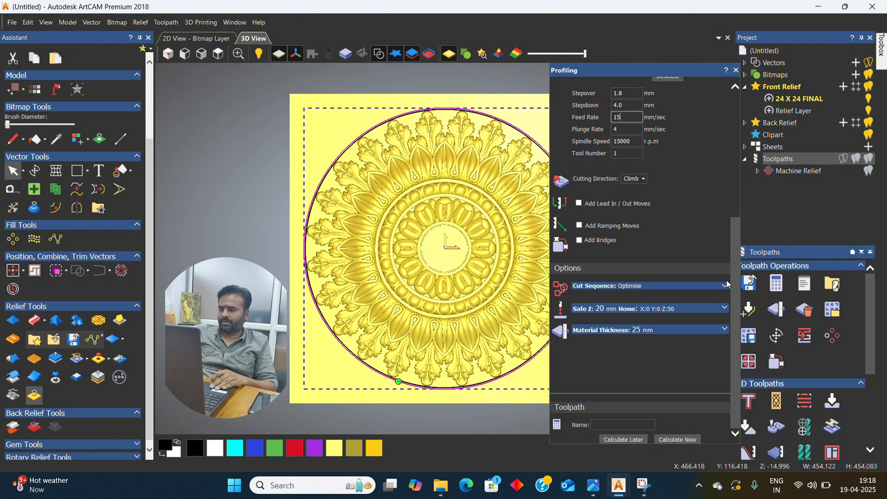
left_click(722, 290)
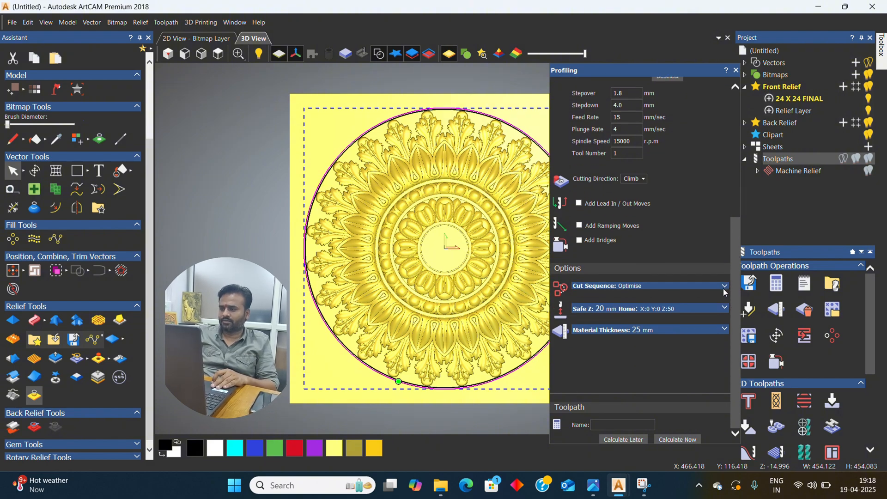
left_click(724, 290)
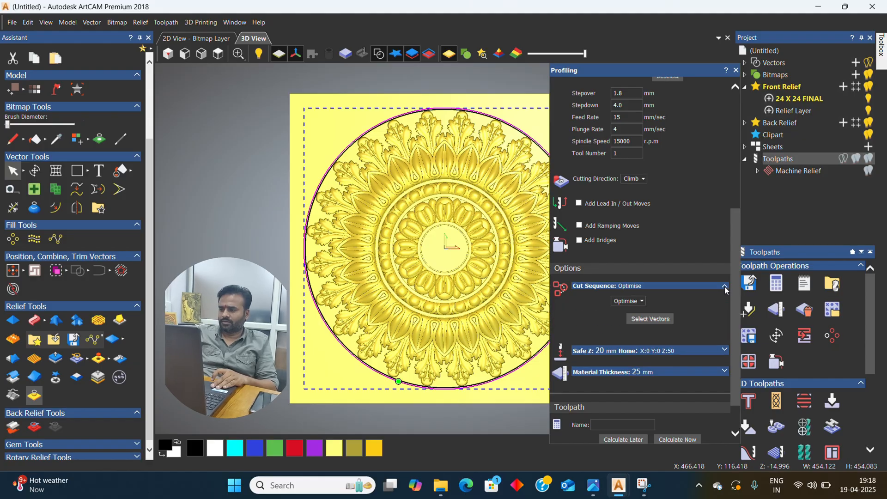
left_click(642, 301)
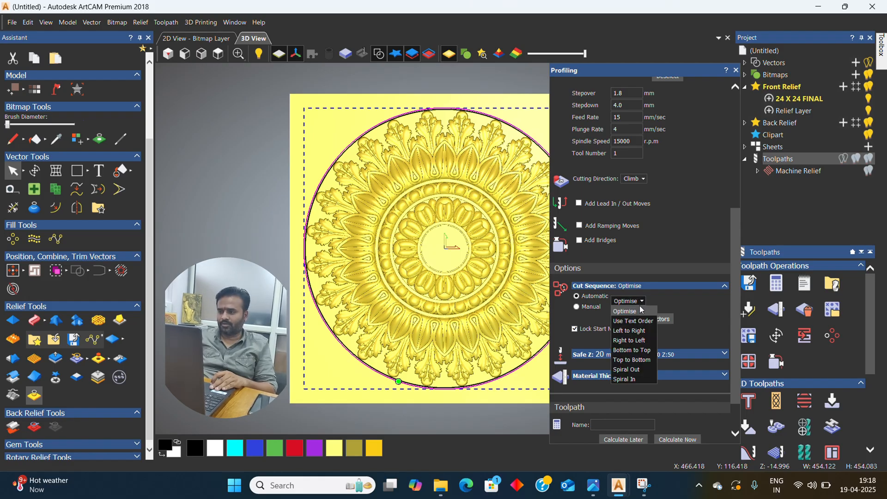
left_click(631, 331)
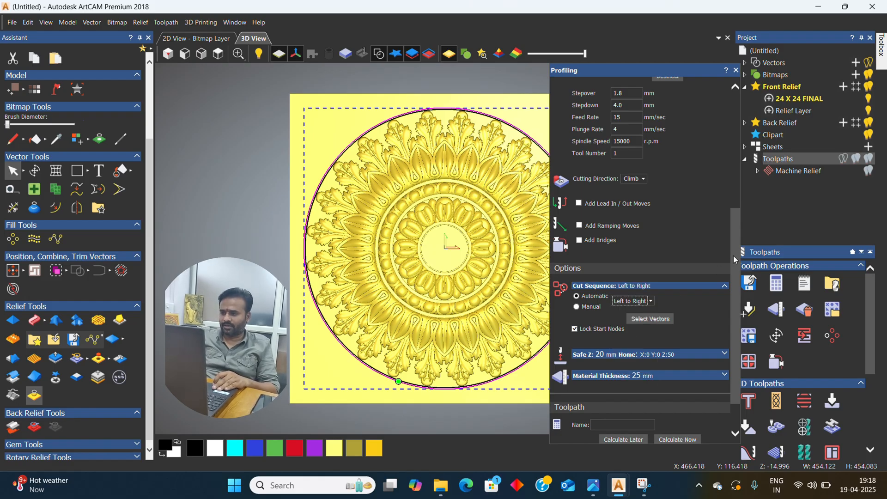
Step: Check the Safe Z and home position settings, and accept the 25 mm material setup
scroll(733, 256, "down", 1)
left_click(719, 309)
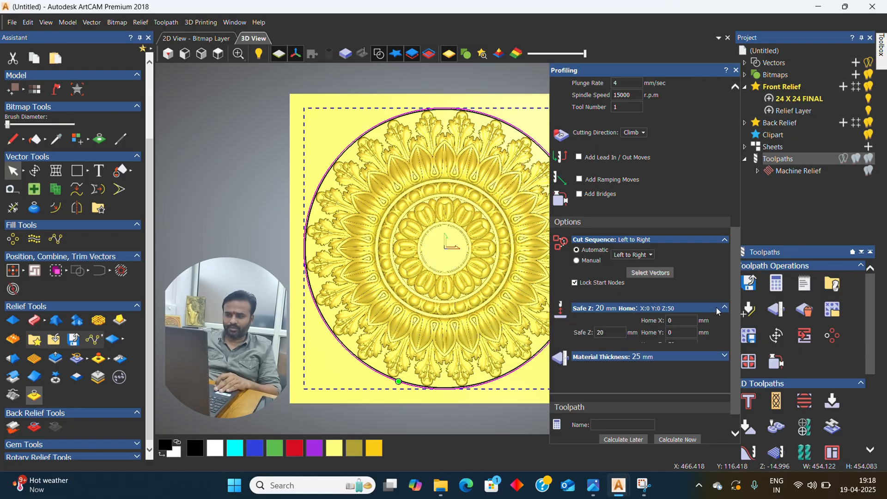
left_click(718, 310)
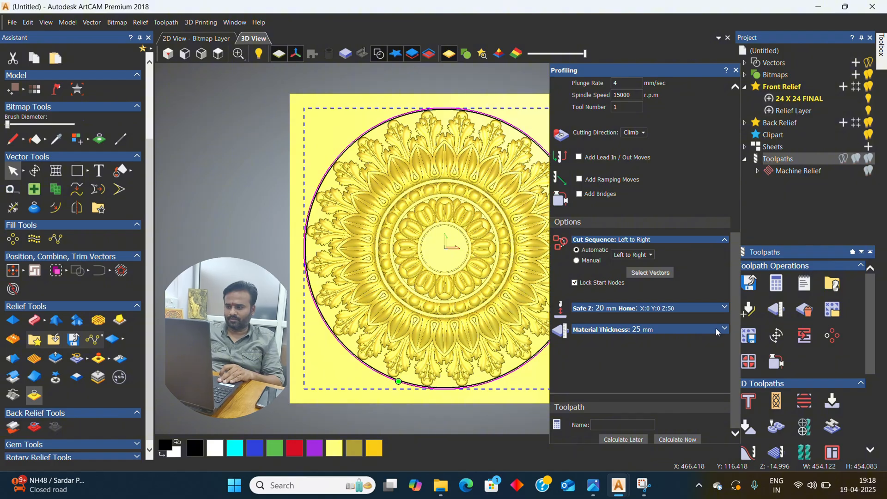
left_click(724, 328)
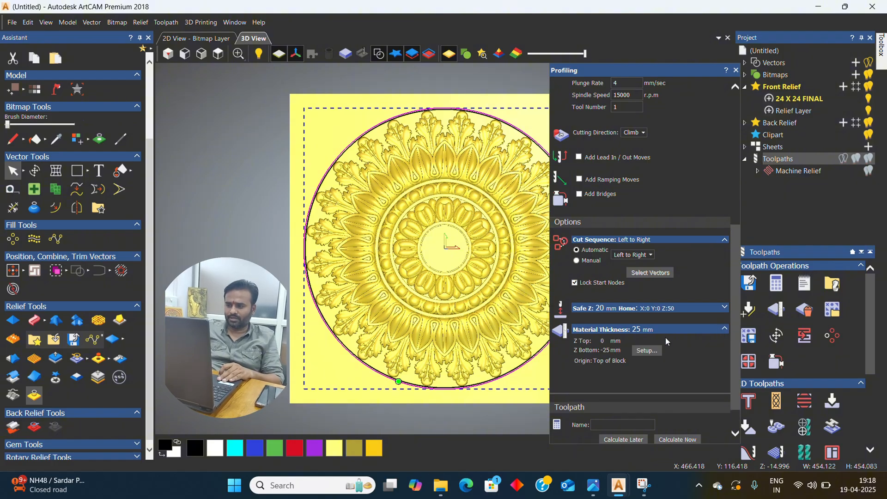
left_click(648, 351)
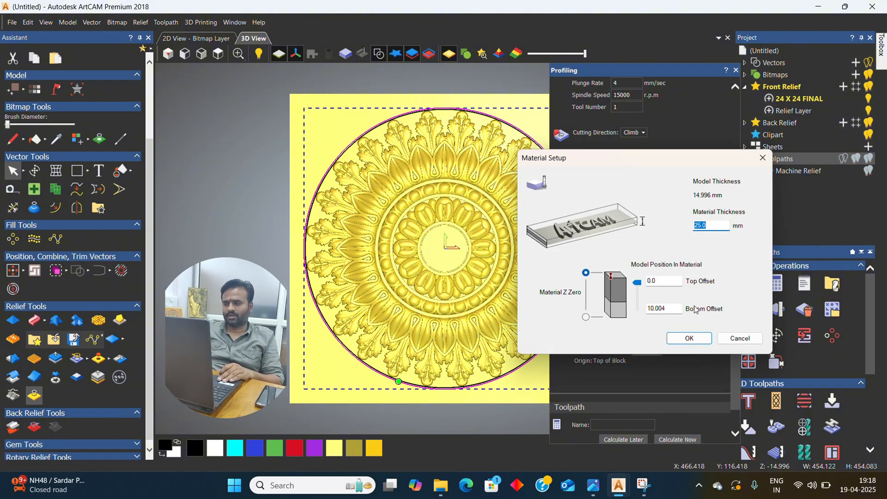
left_click(677, 346)
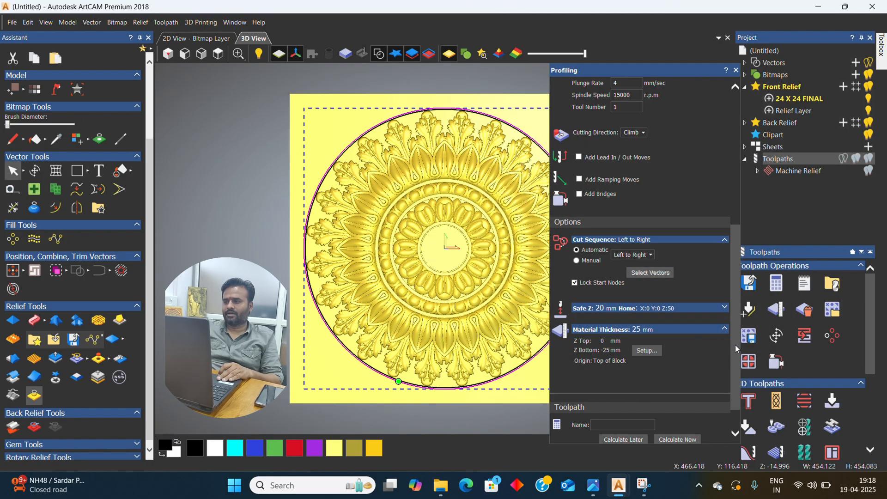
Step: Review the profile side options, keep Outside, and calculate the Profile toolpath for the selected circle
left_click_drag(735, 345, 740, 184)
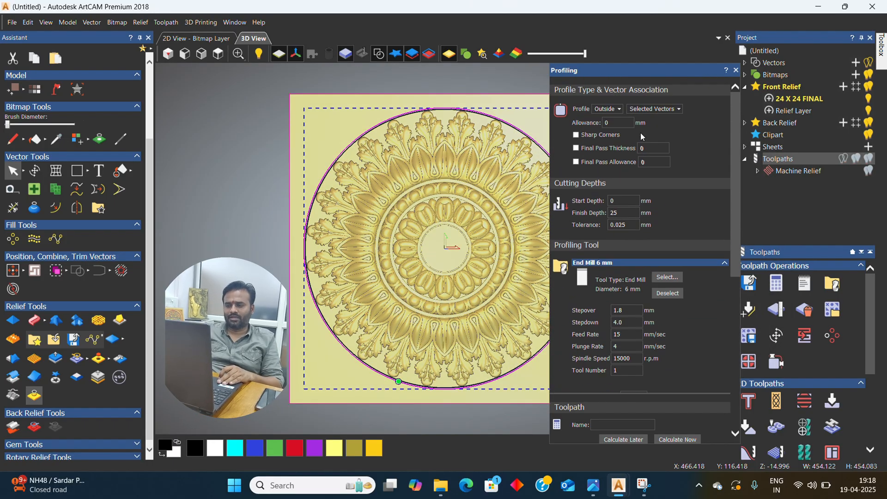
left_click(614, 111)
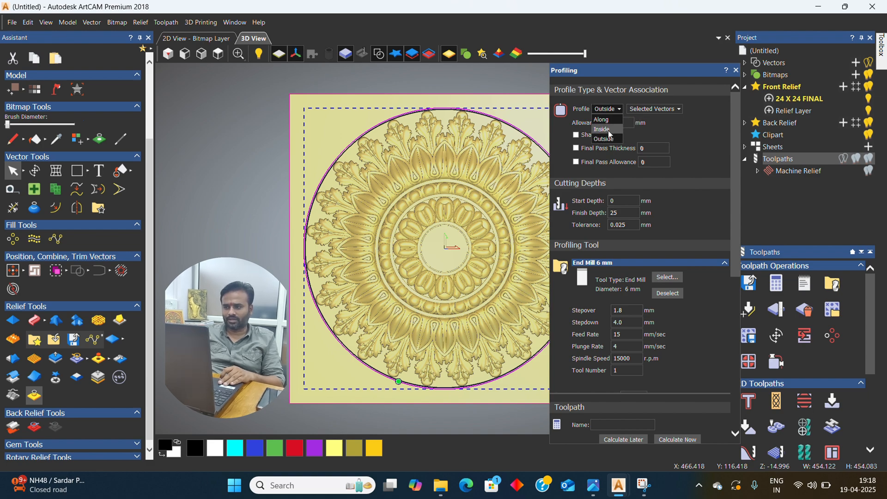
left_click(616, 113)
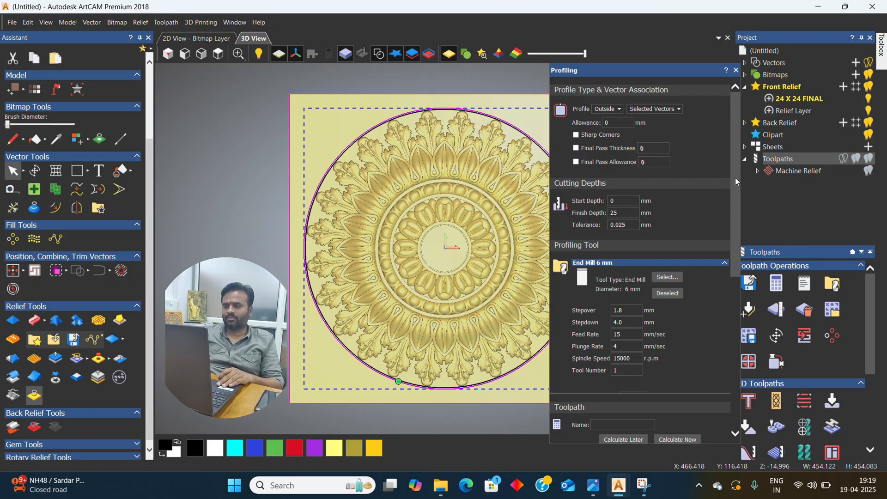
left_click_drag(736, 183, 735, 363)
left_click(670, 439)
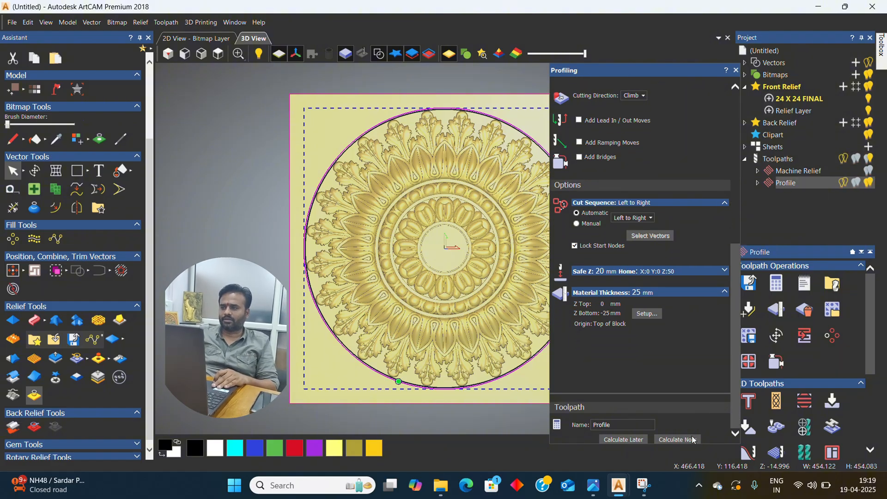
left_click(736, 69)
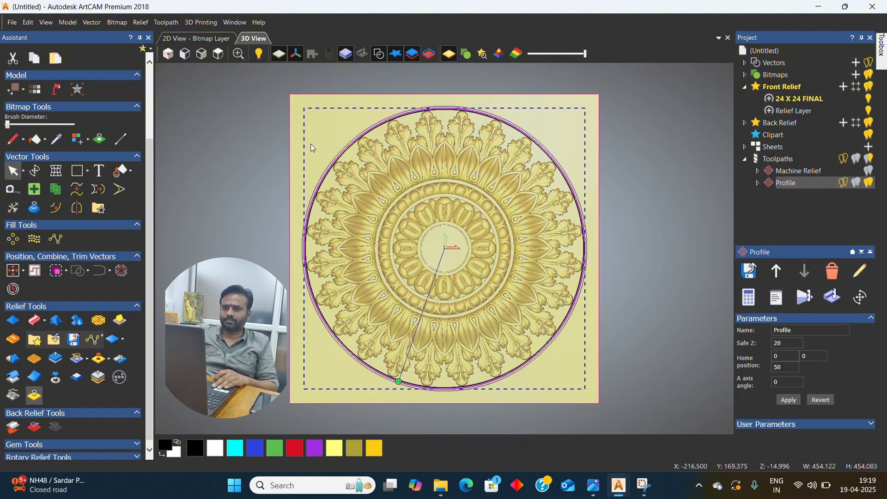
Step: Simulate the complete Machine Relief toolpath in isometric view on a whole-model block at Standard resolution
left_click(168, 54)
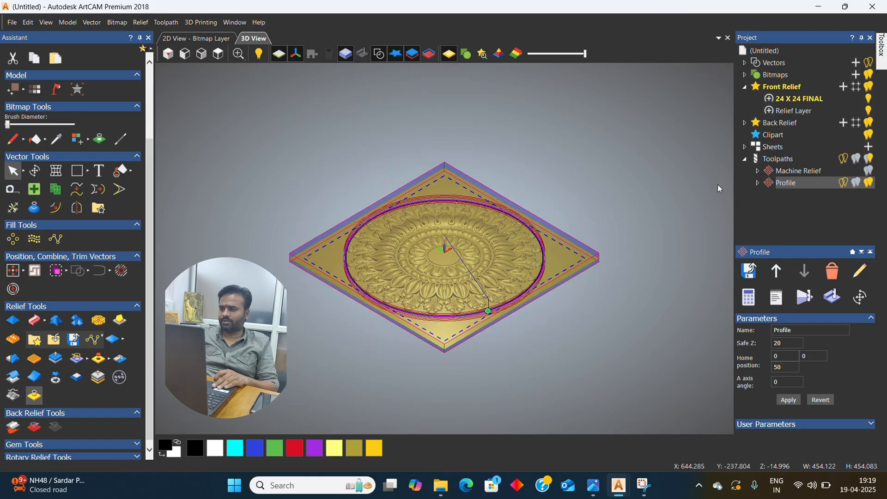
left_click(809, 172)
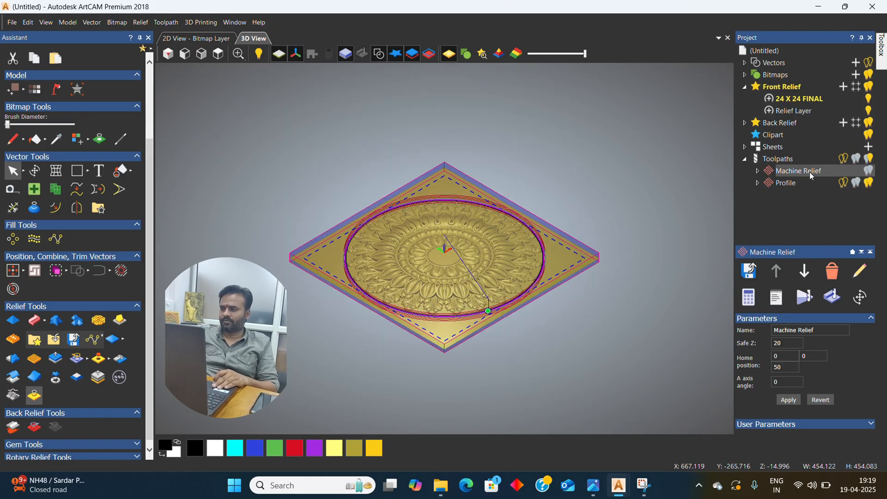
left_click(811, 298)
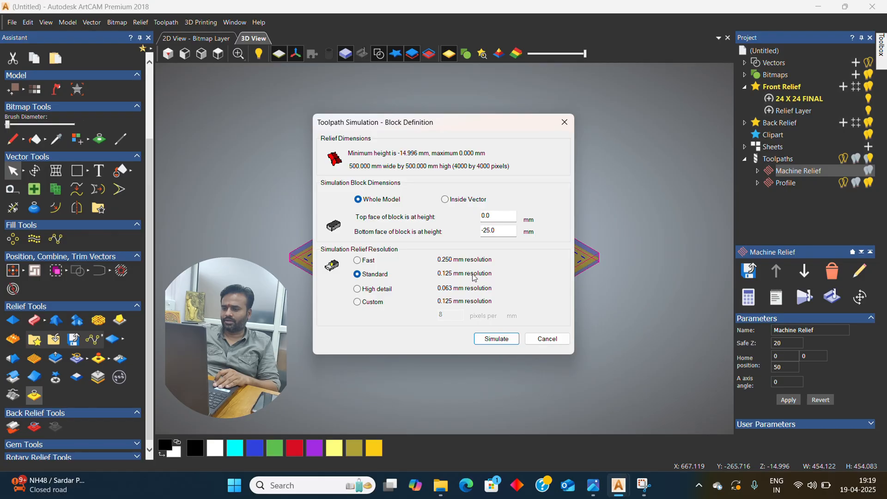
left_click(496, 340)
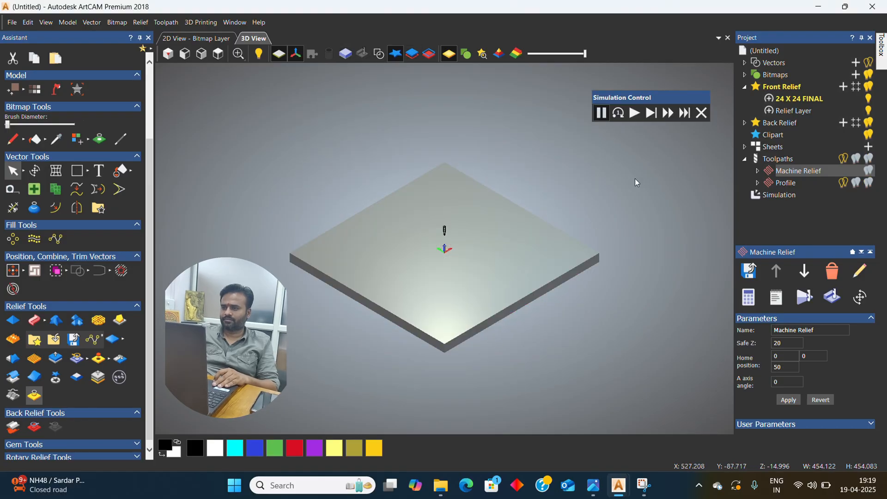
left_click(636, 114)
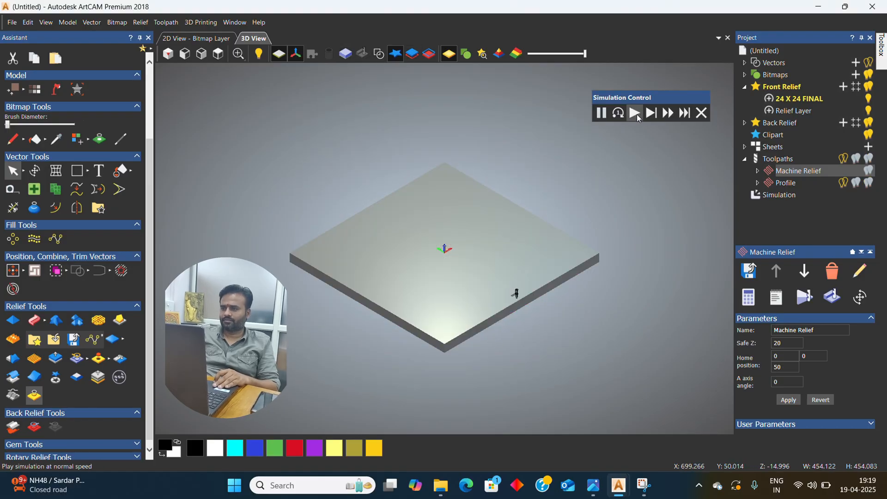
left_click(685, 114)
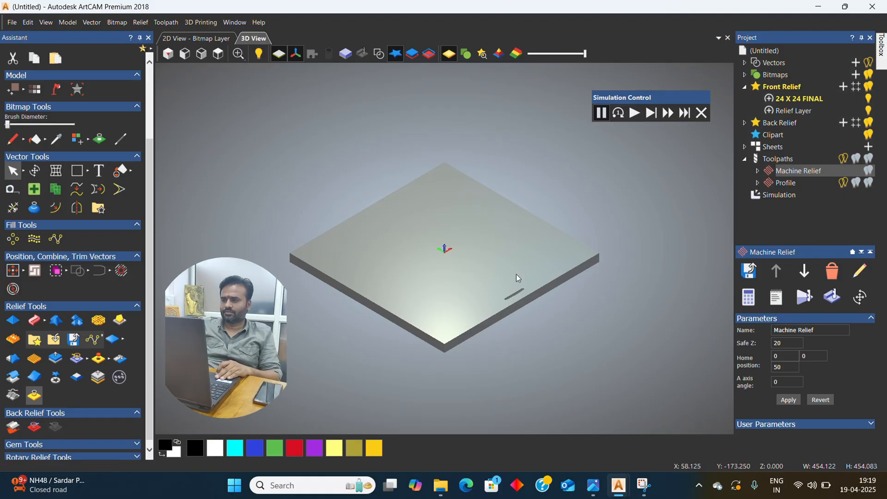
left_click(701, 113)
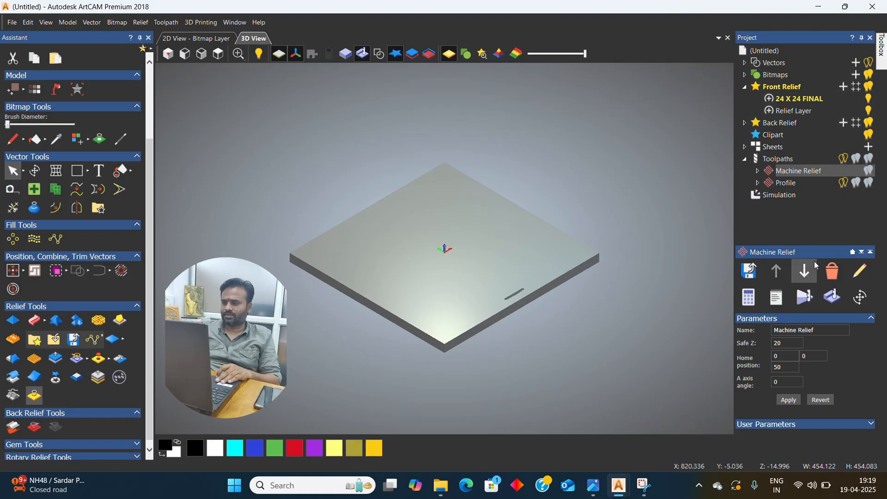
left_click(830, 301)
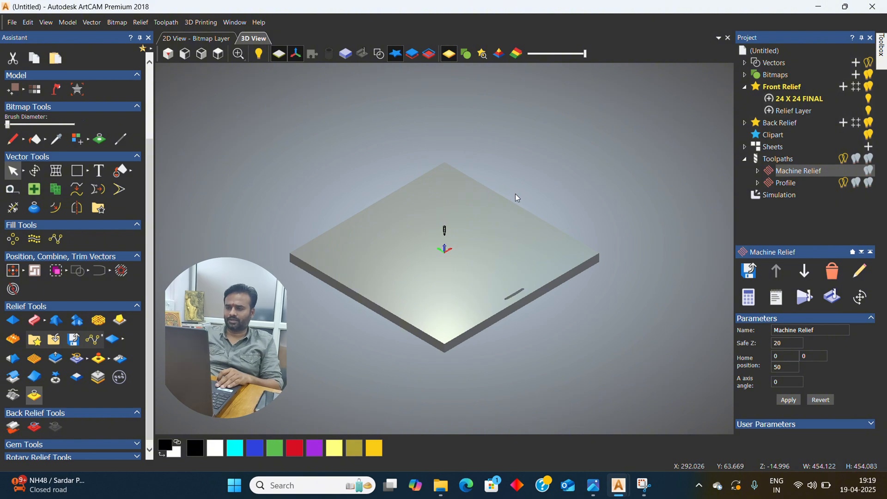
Step: Start simulating the Profile toolpath on the carved block, viewed from above, and advance through its first moves one at a time
left_click(799, 185)
left_click(806, 297)
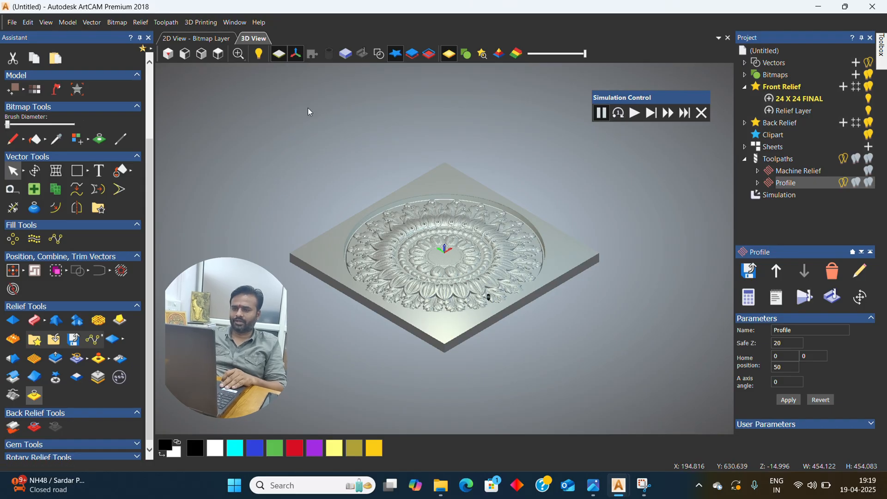
left_click(218, 54)
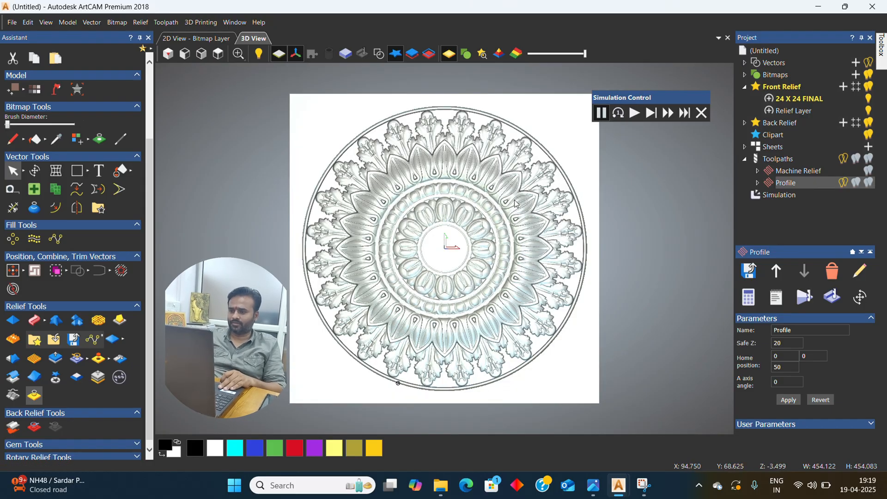
left_click(619, 113)
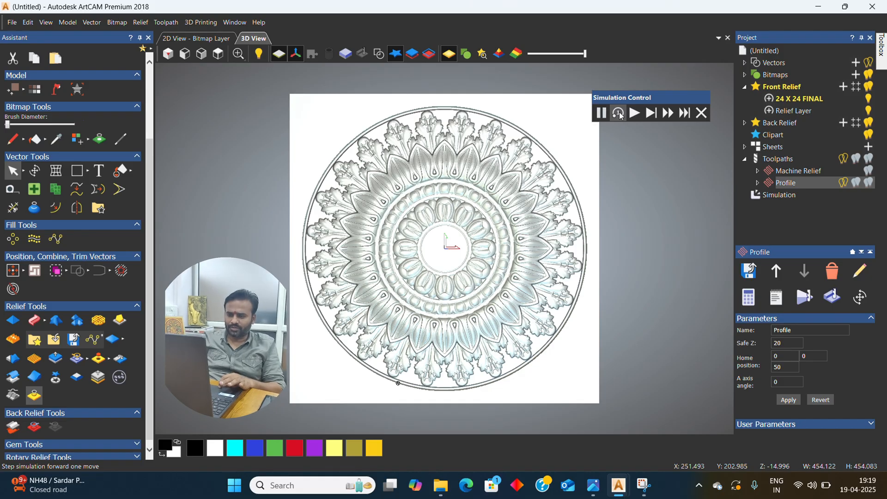
left_click(619, 114)
left_click(619, 114)
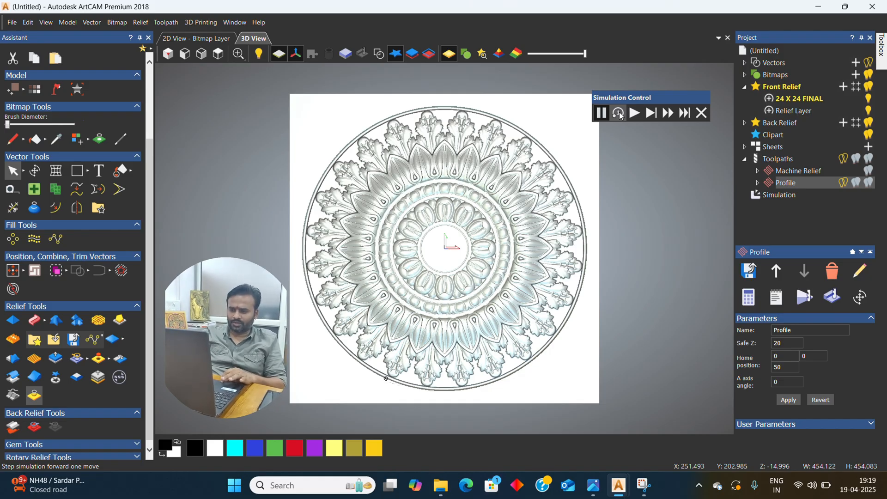
left_click(619, 114)
left_click(619, 114)
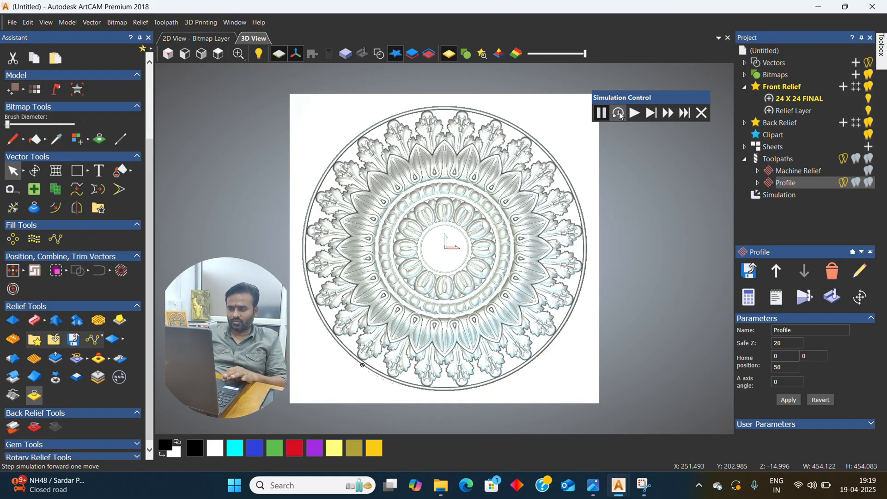
left_click(619, 114)
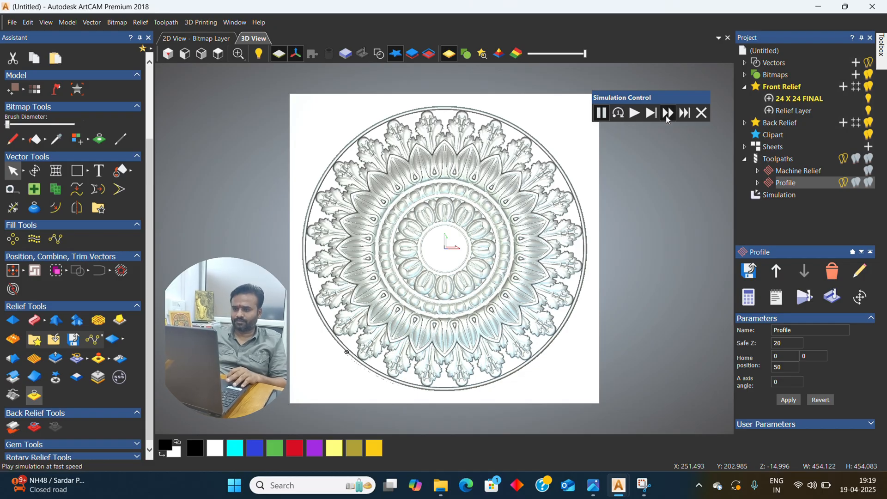
Step: Run the rest of the Profile simulation at fast speed and show the vectors over the simulated block
left_click(666, 115)
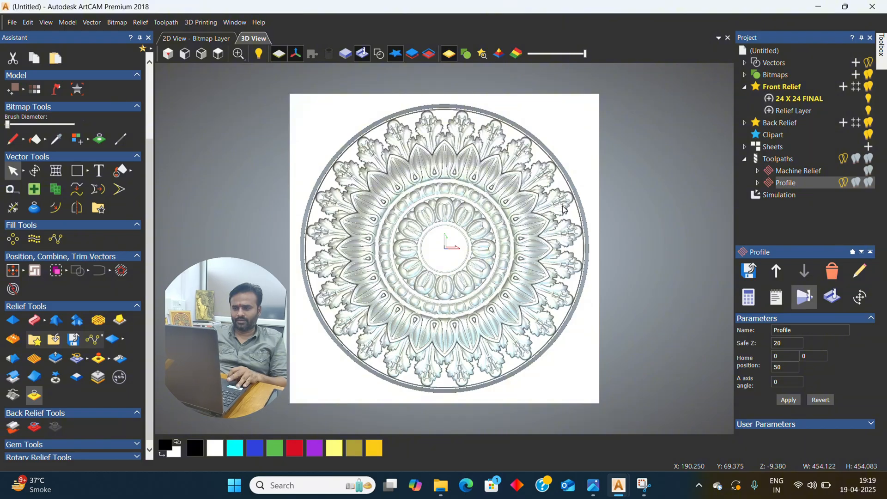
left_click(376, 59)
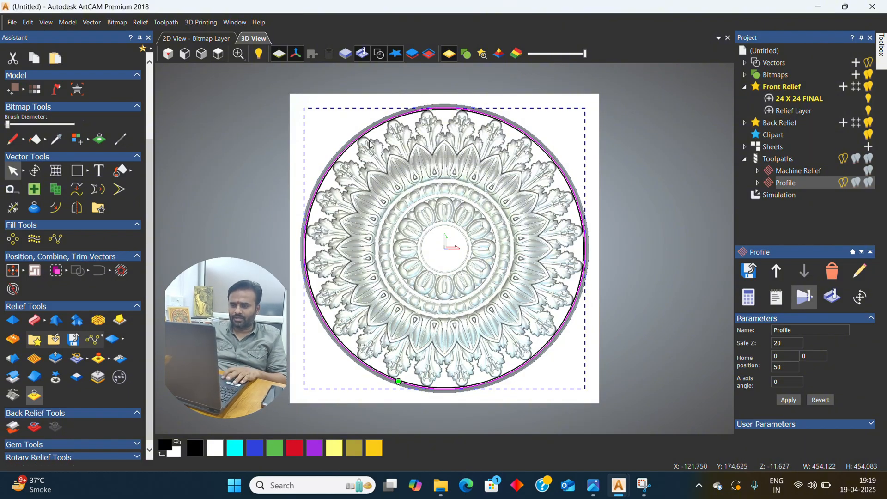
Step: Inspect the gap between the cut and the relief's edge, and recalculate the outside Profile toolpath with End Mill 6 mm to 25 mm depth
scroll(370, 145, "up", 2)
scroll(370, 146, "up", 2)
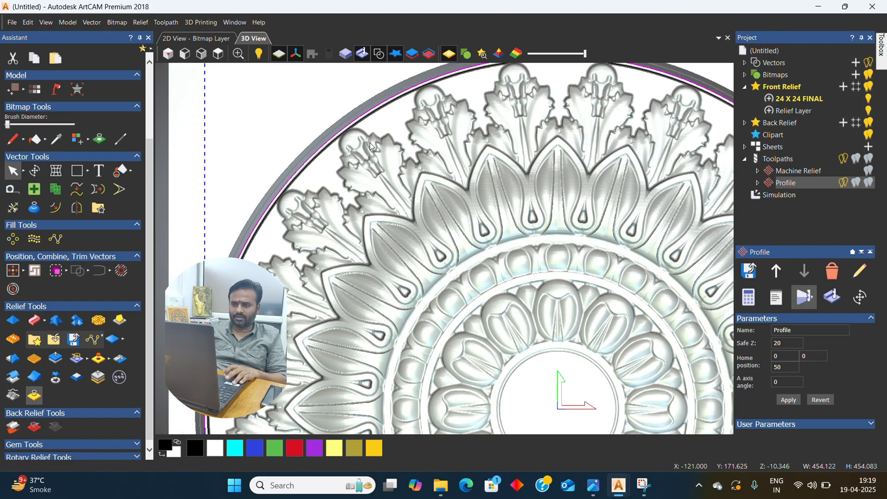
scroll(365, 141, "up", 3)
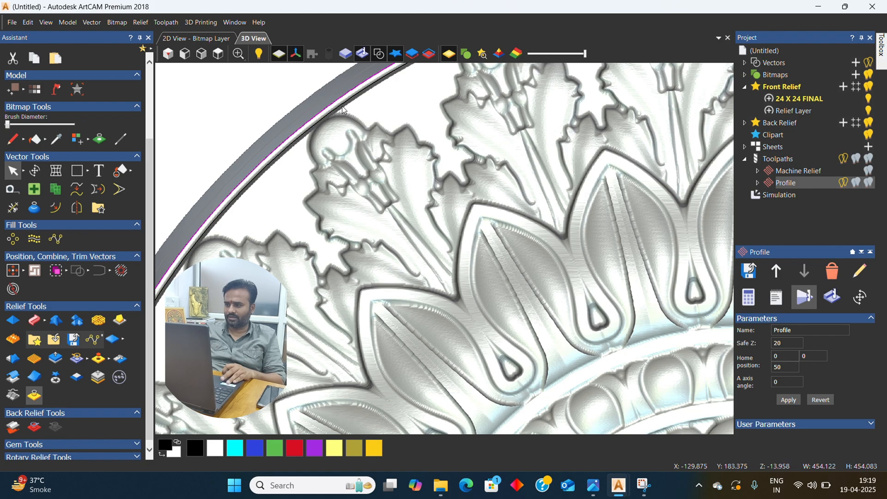
left_click(862, 276)
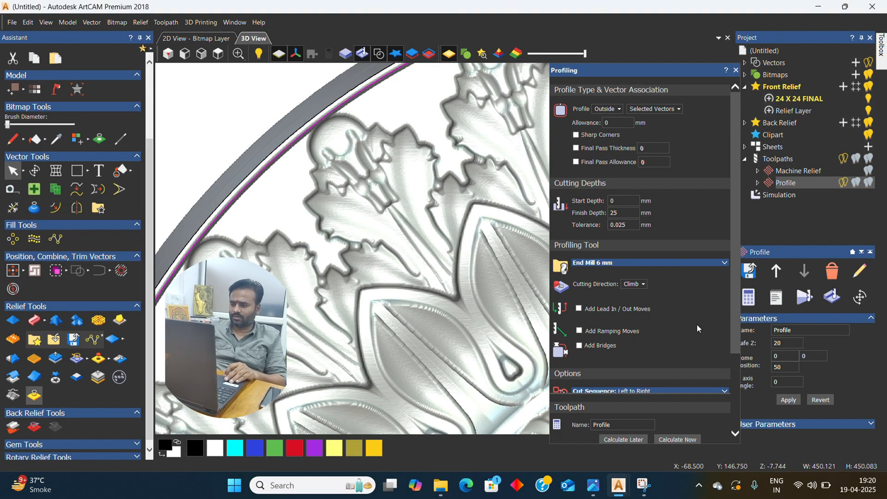
left_click(688, 441)
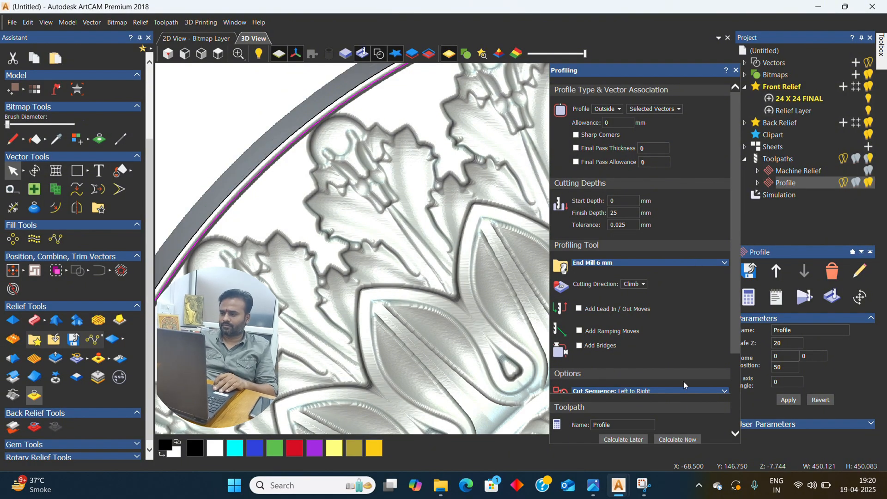
left_click_drag(732, 319, 733, 403)
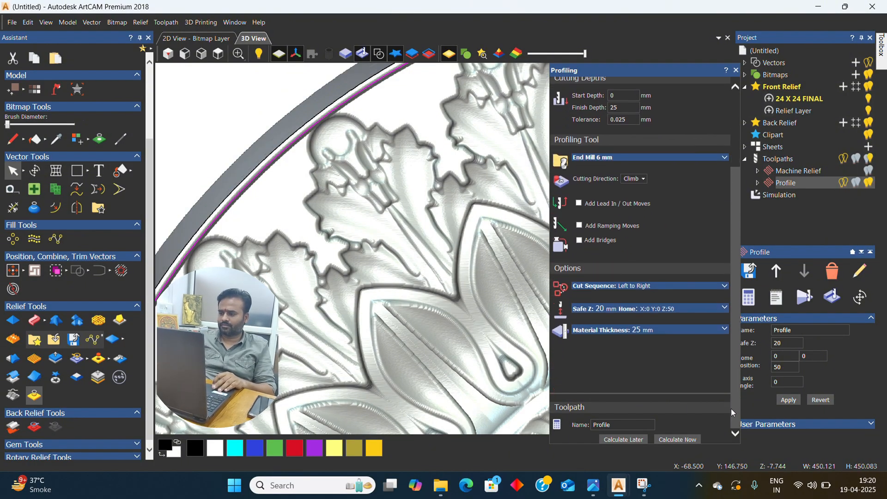
left_click(679, 440)
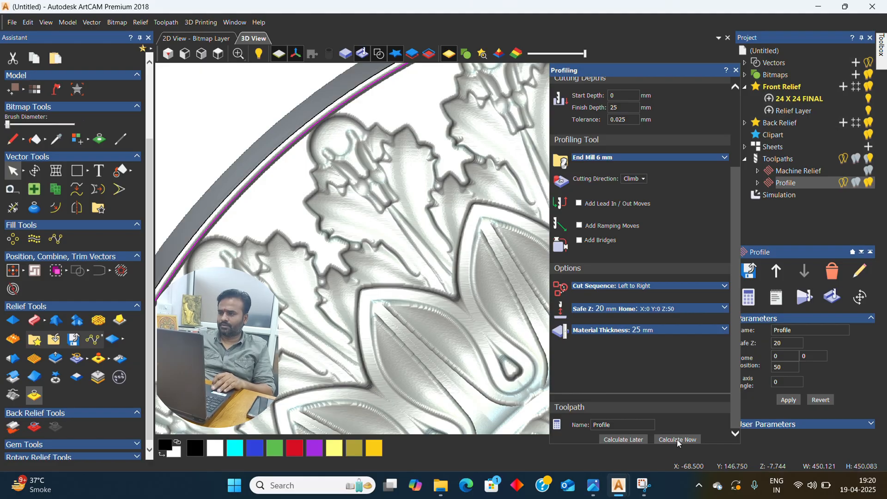
left_click(736, 70)
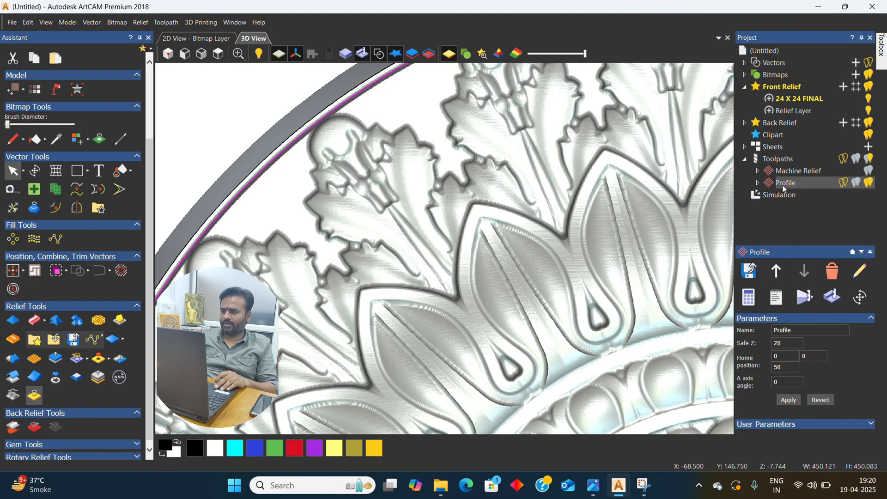
Step: Simulate the recalculated Profile toolpath on the carved block and show the whole model from above
left_click(808, 304)
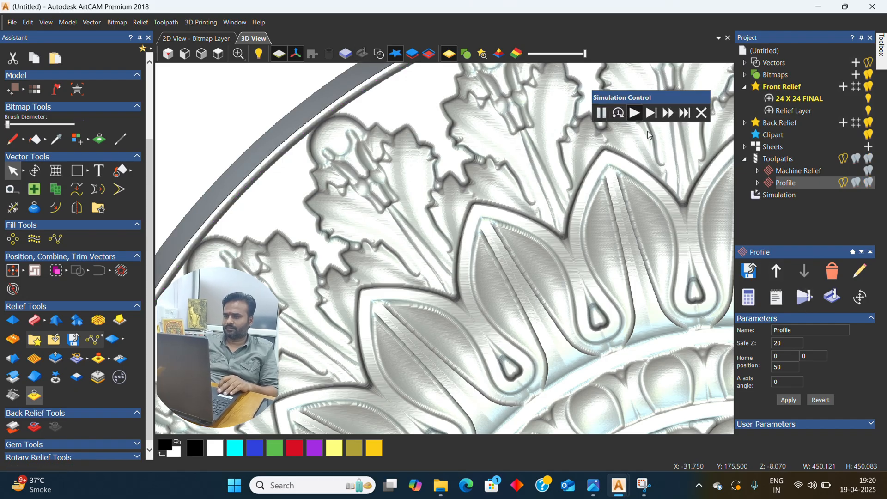
left_click(640, 118)
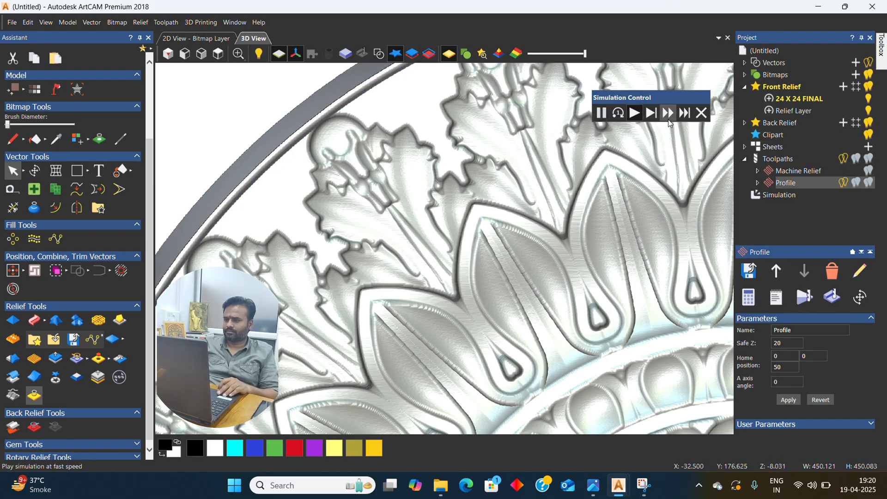
left_click(699, 116)
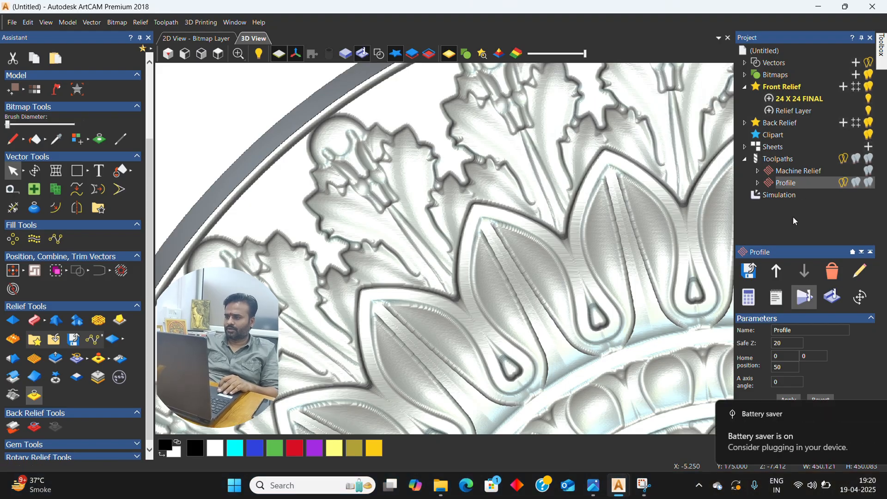
left_click(838, 302)
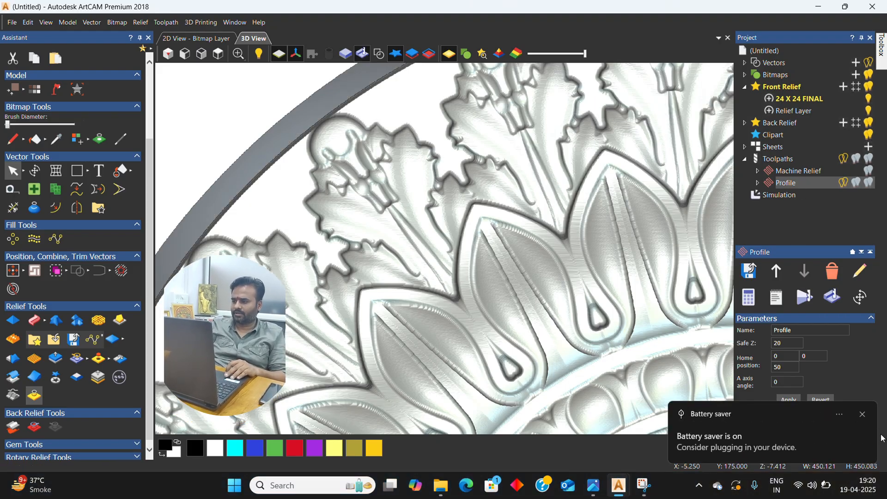
left_click(862, 414)
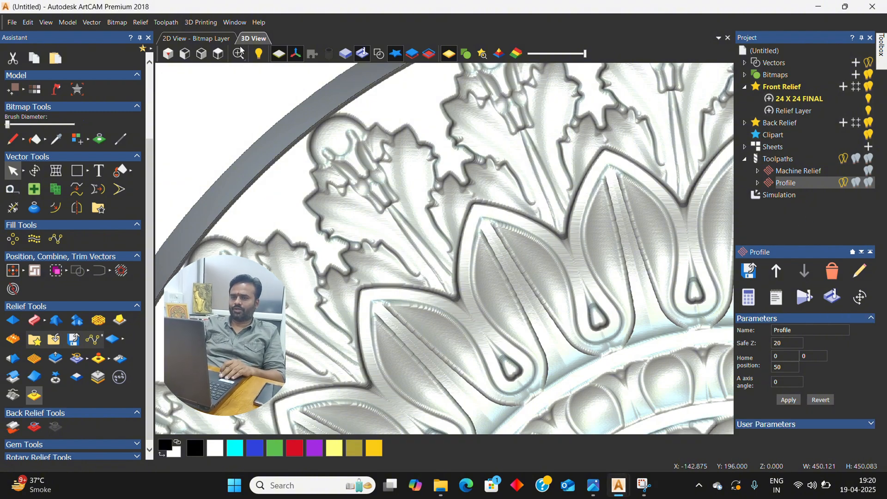
left_click(199, 54)
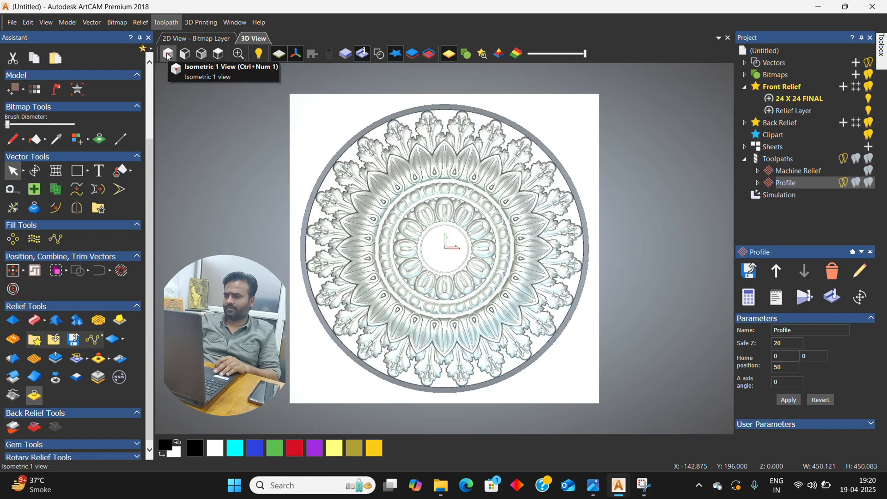
Step: Delete the waste material outside the round relief from the simulation by picking it, and check the option for saving the simulation
left_click(785, 196)
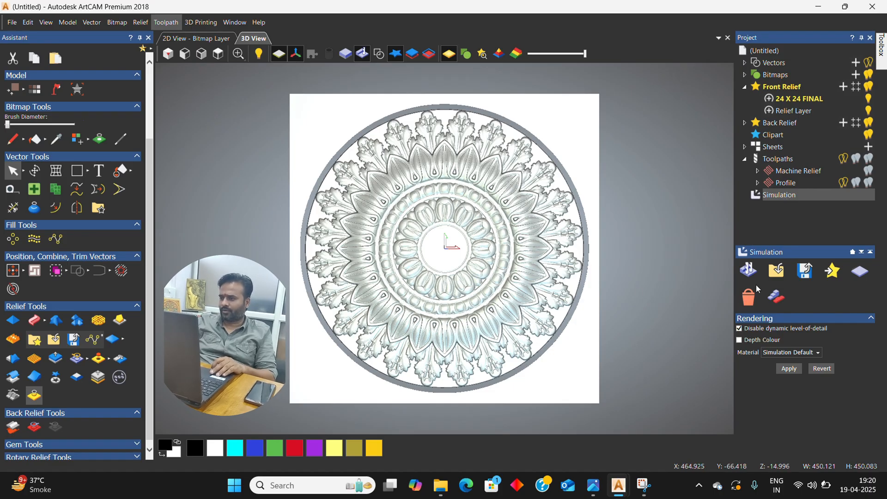
left_click(776, 297)
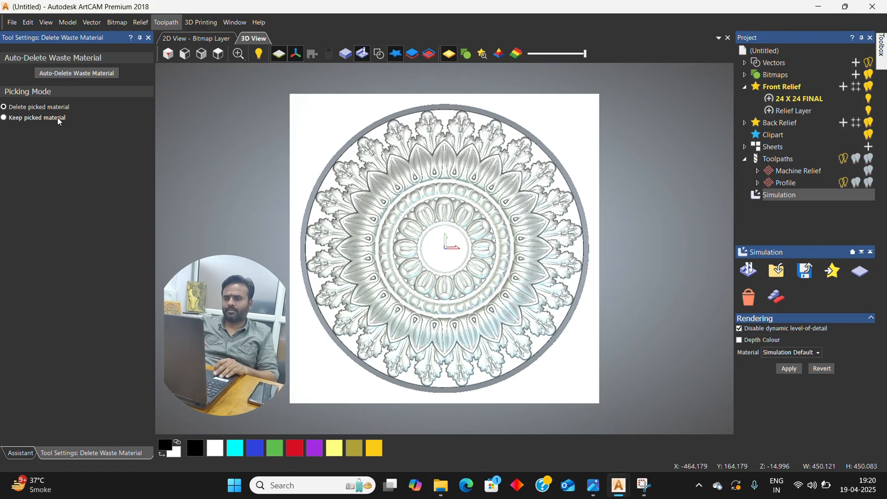
left_click(322, 129)
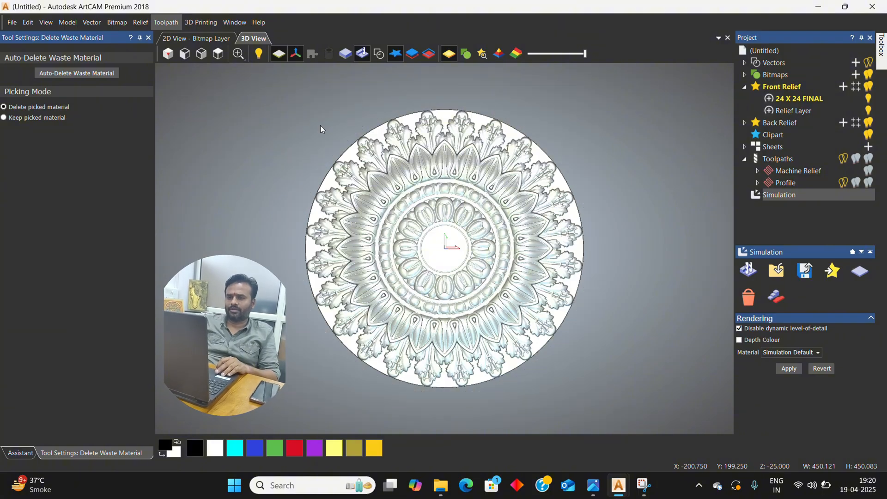
left_click(149, 38)
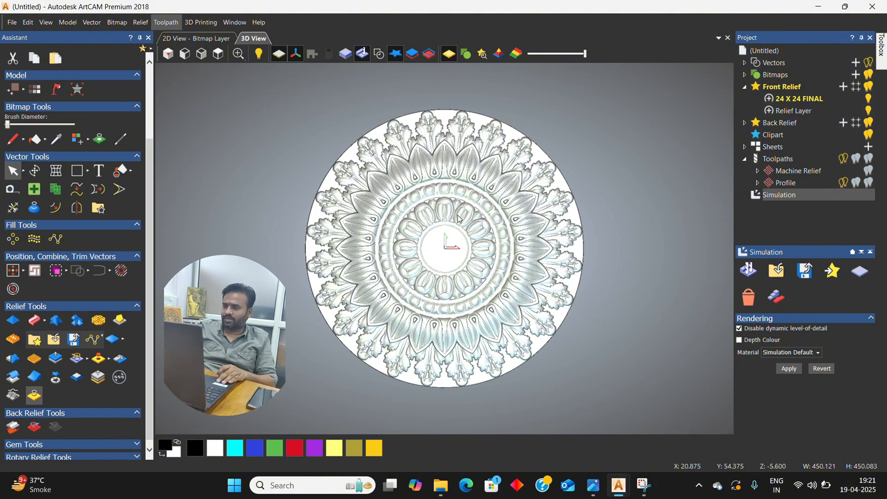
left_click(806, 274)
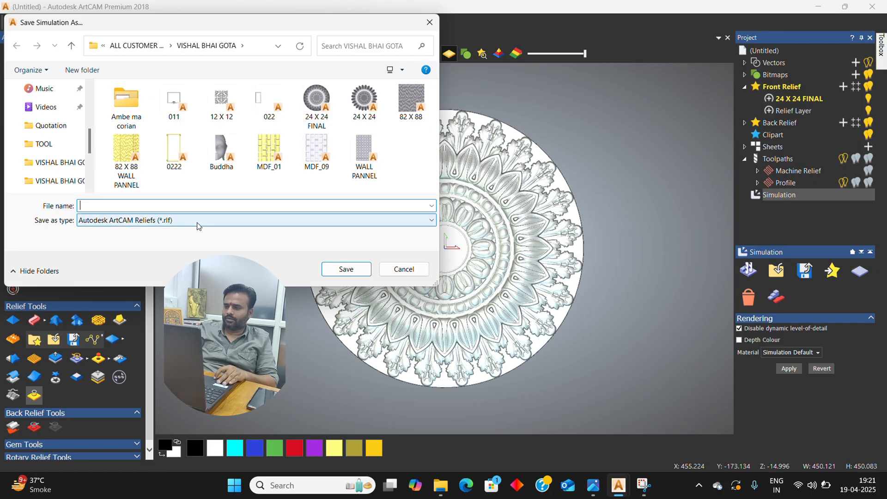
left_click(403, 270)
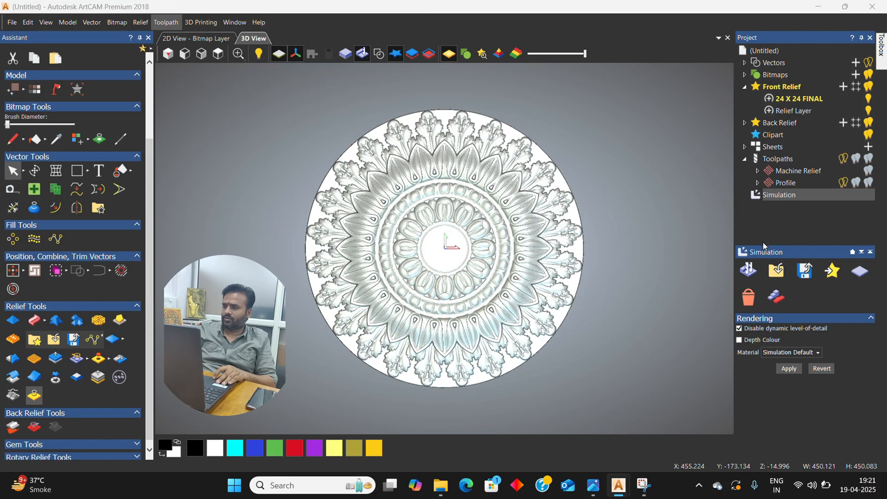
Step: Set up saving only the Machine Relief toolpath to the Desktop folder with the file name 78
left_click(794, 174)
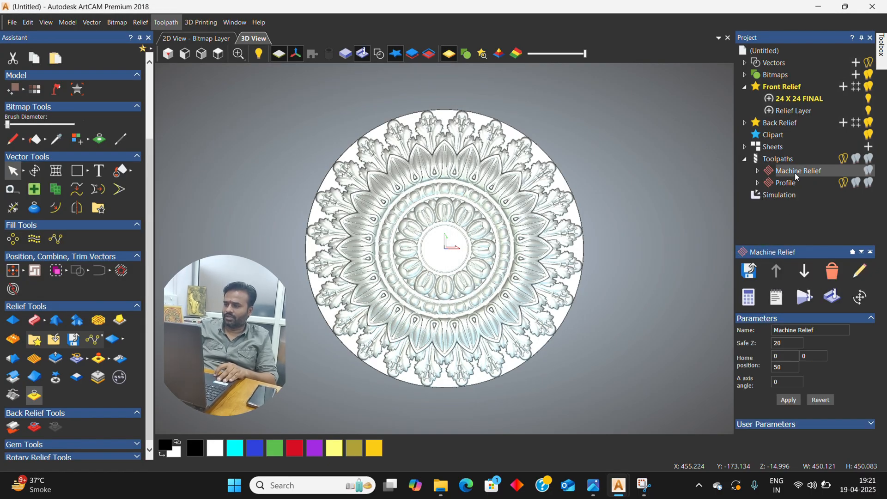
left_click(750, 277)
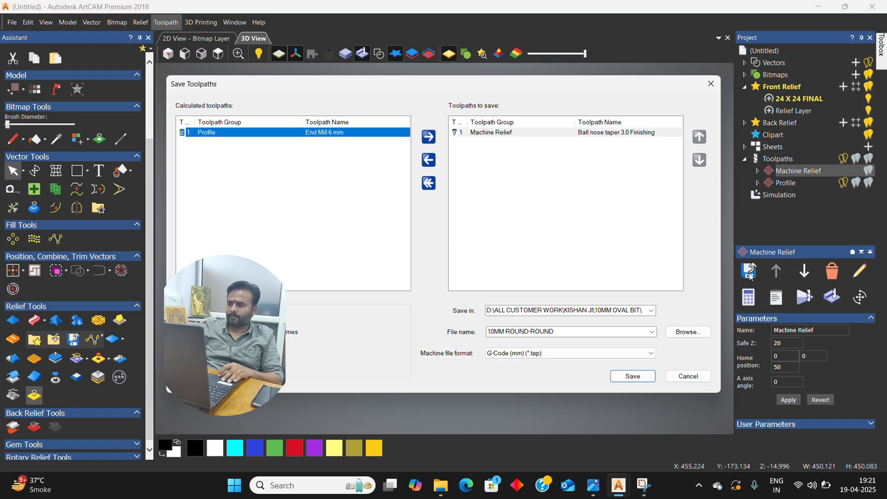
left_click(635, 134)
left_click(684, 333)
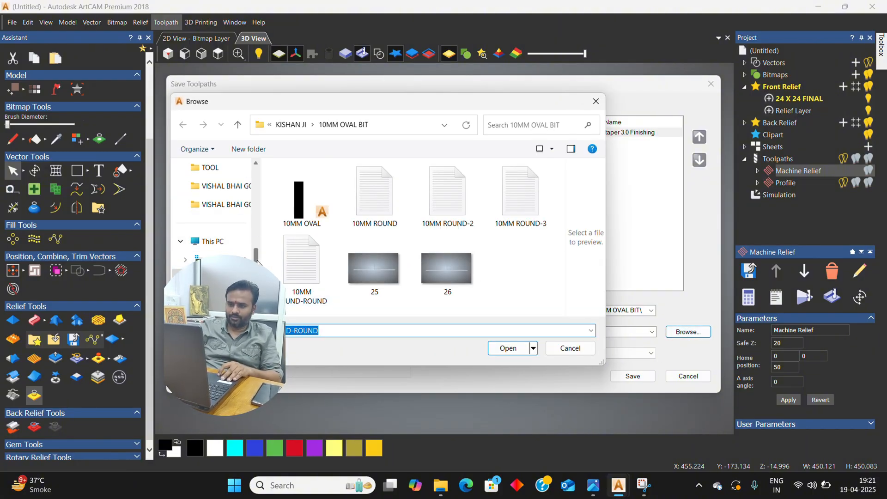
left_click_drag(257, 257, 257, 172)
left_click(211, 246)
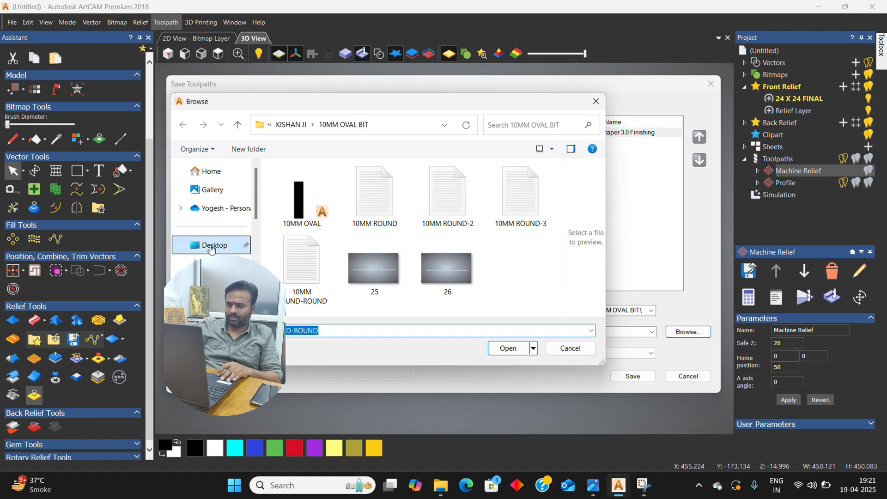
left_click(489, 332)
key("BackSpace")
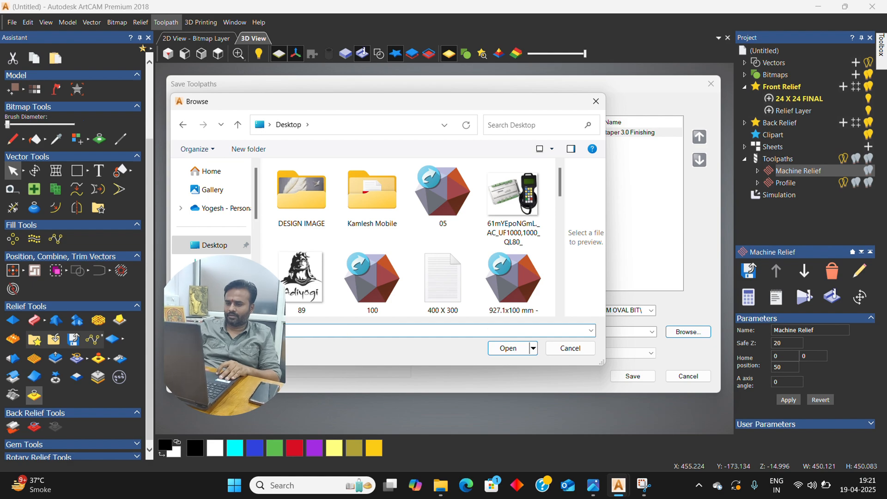
type("78")
left_click(513, 349)
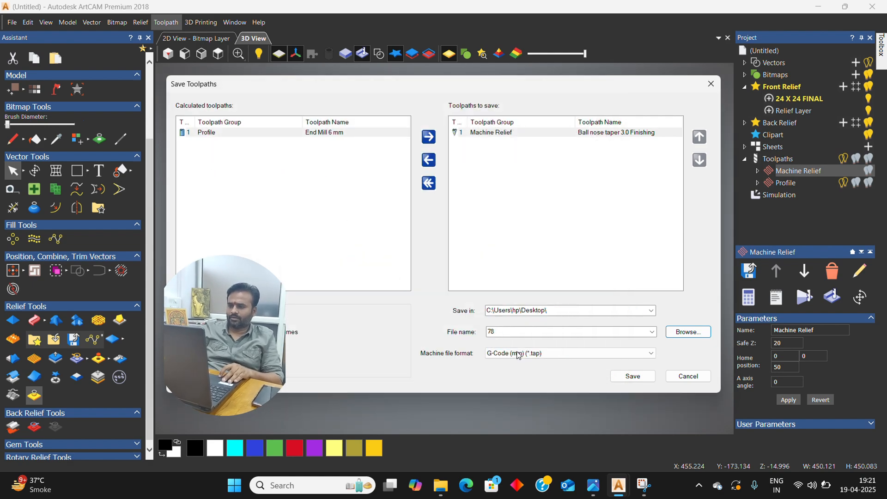
Step: Rename the output file to 1-3MMBOLL and save the Machine Relief toolpath as G-Code (mm) (*.tap)
left_click(575, 332)
key("BackSpace")
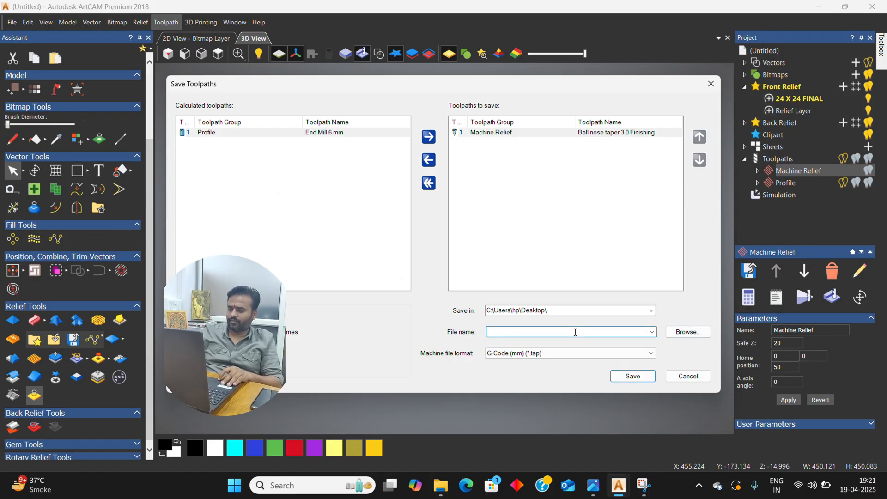
type("1-3MMBOLL")
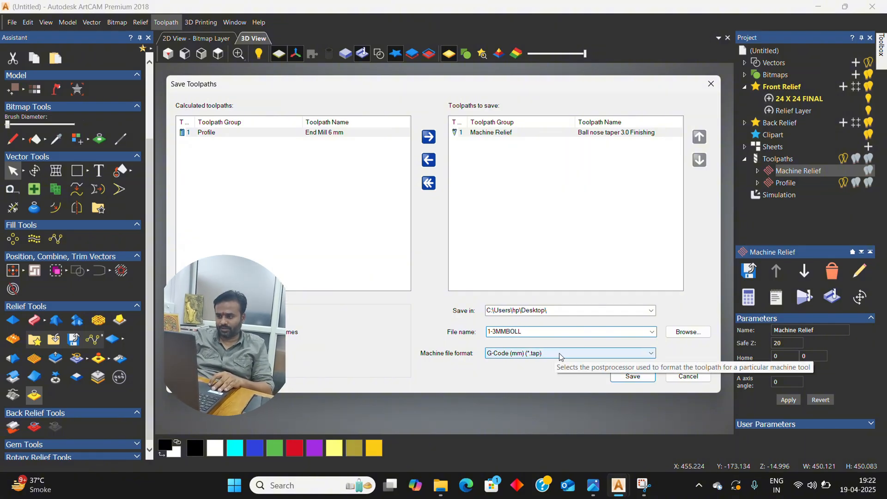
left_click(623, 377)
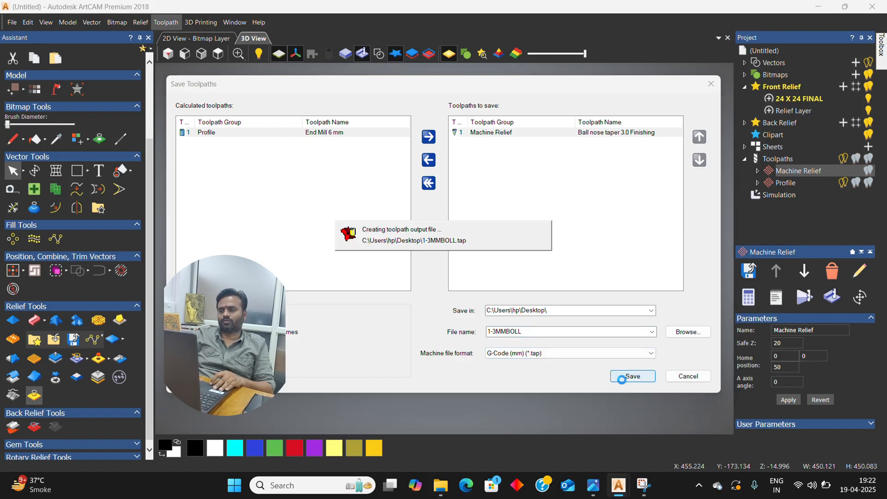
left_click(686, 377)
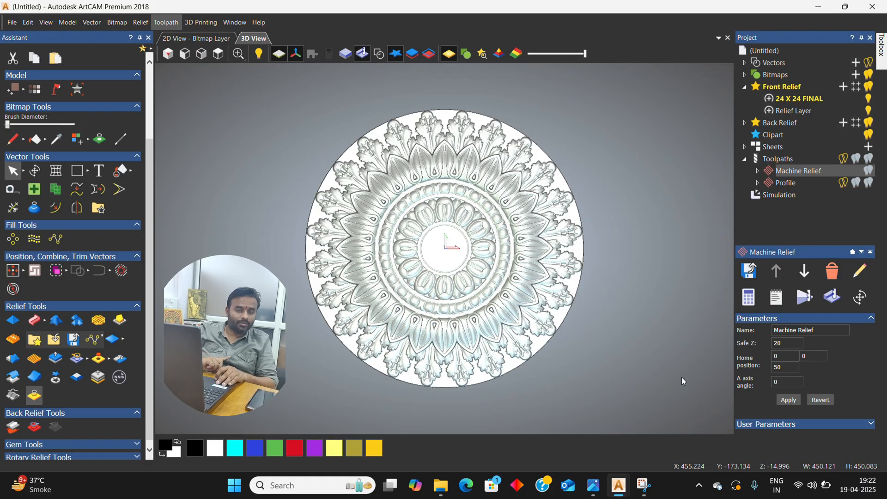